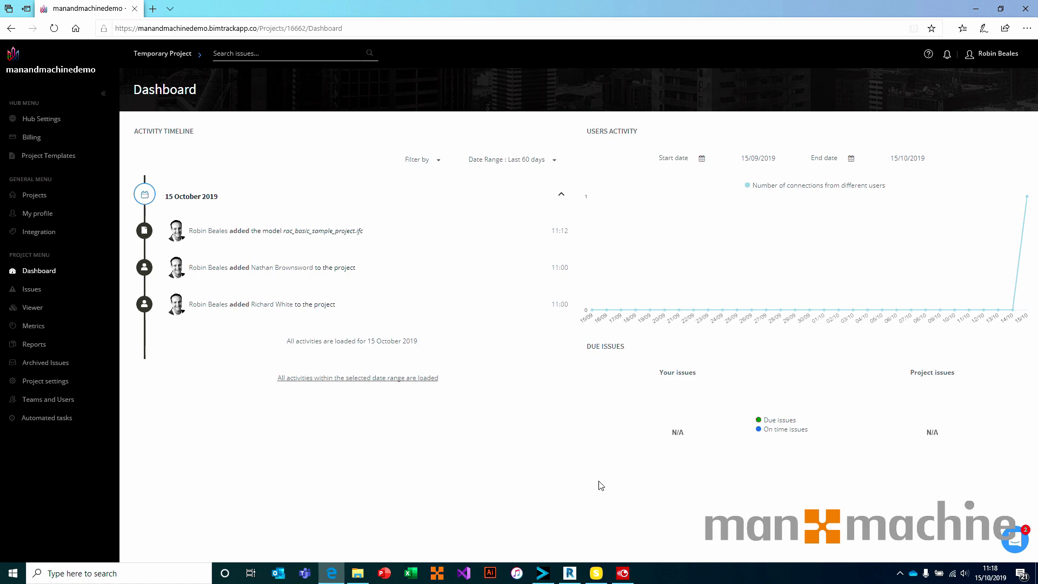
- Load the rac_basic_sample_project.ifc model in the 3D viewer and frame the entrance walkway leading to the glazed door
left_click(39, 290)
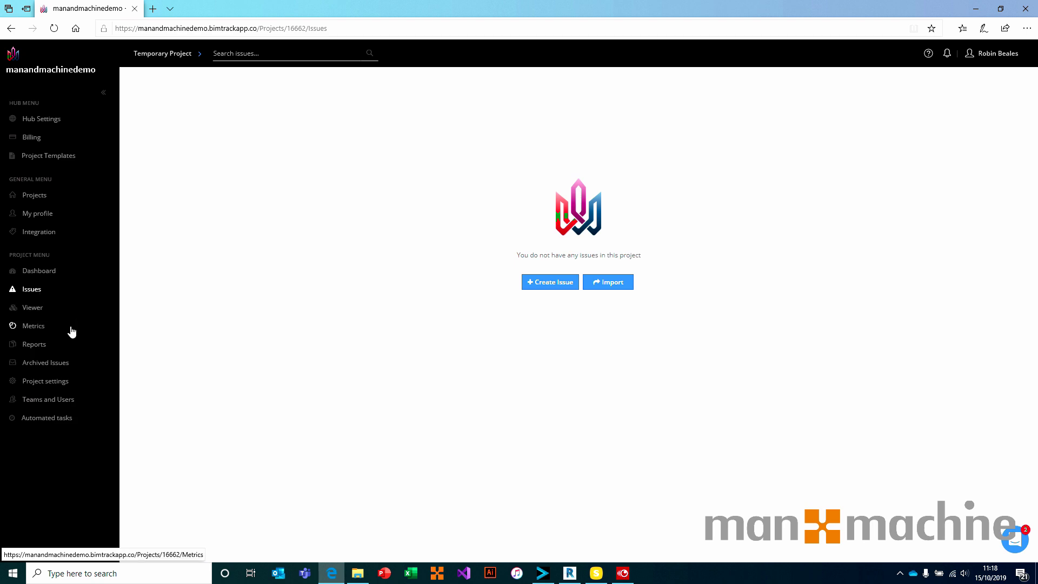
left_click(35, 310)
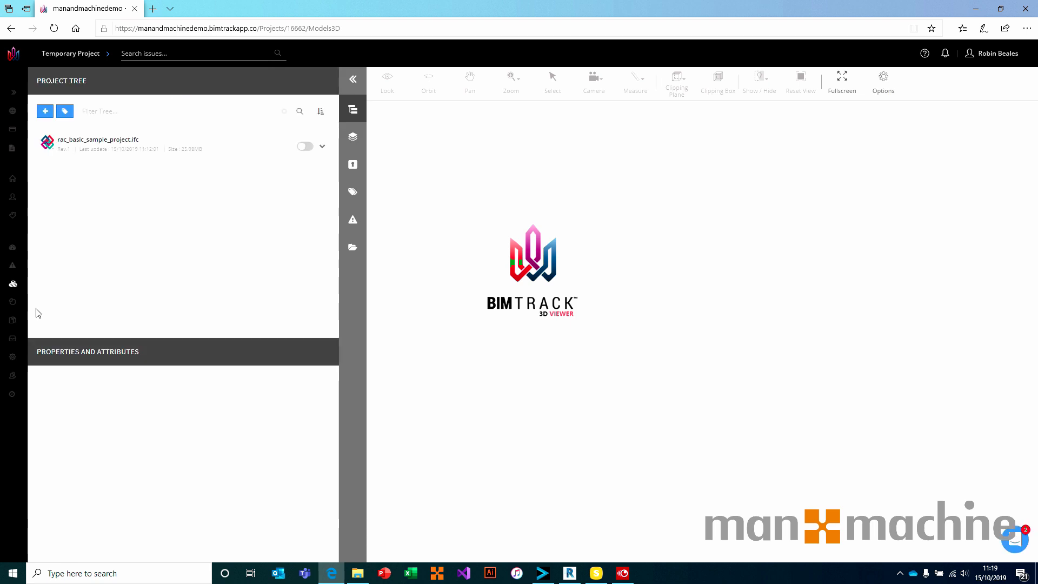
left_click(305, 146)
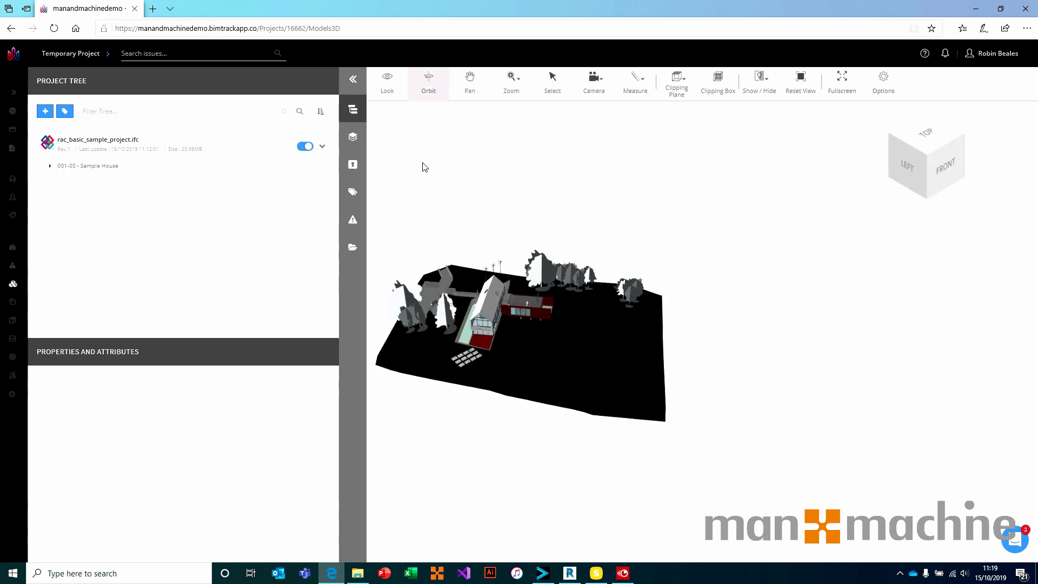
left_click(354, 79)
left_click_drag(454, 292, 536, 268)
scroll(440, 289, "up", 10)
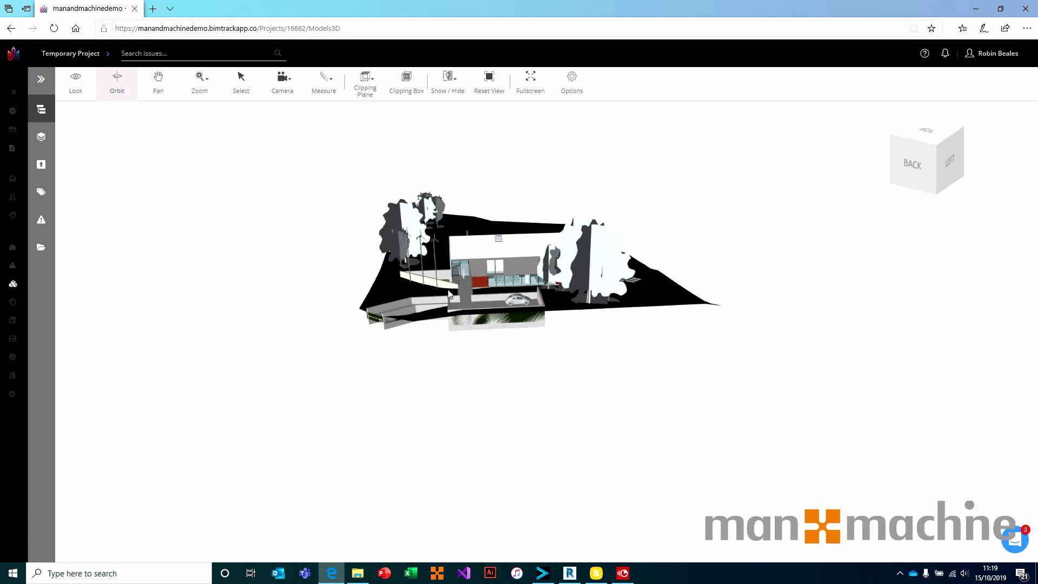
scroll(575, 362, "up", 8)
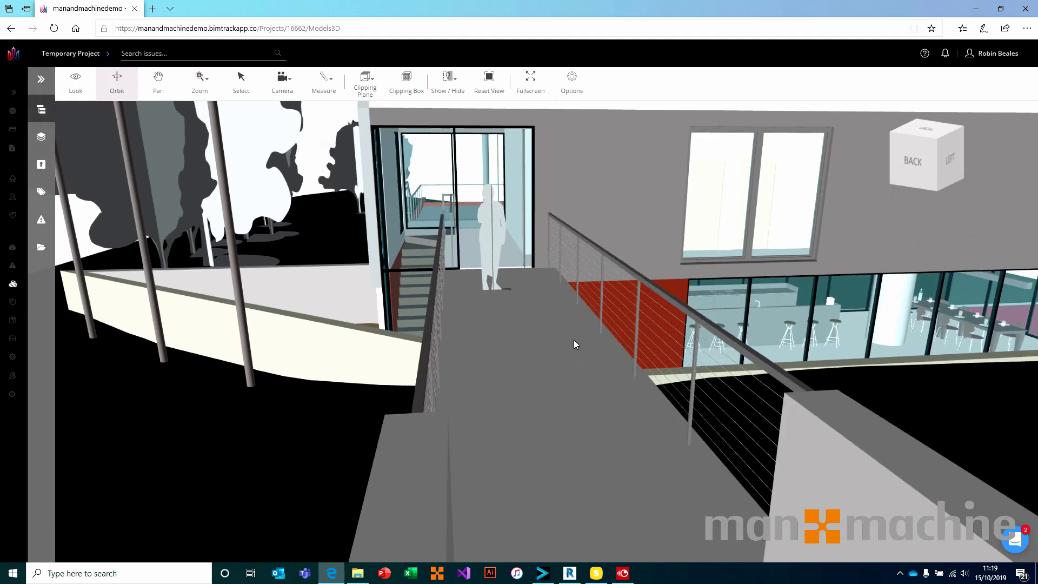
scroll(570, 332, "up", 3)
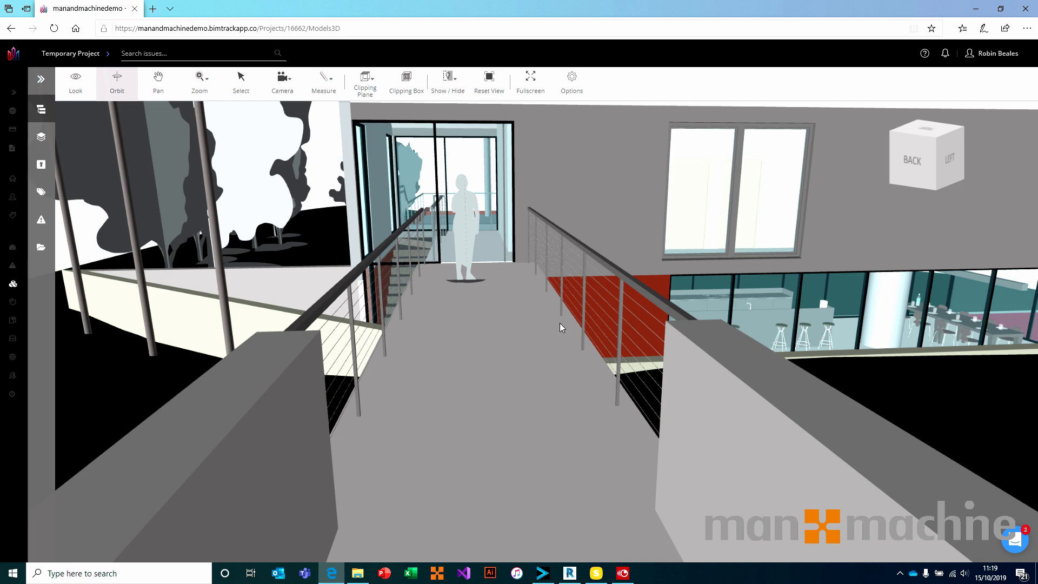
- Select the entrance walkway slab in the model to highlight it, and clear the selection
double_click(512, 271)
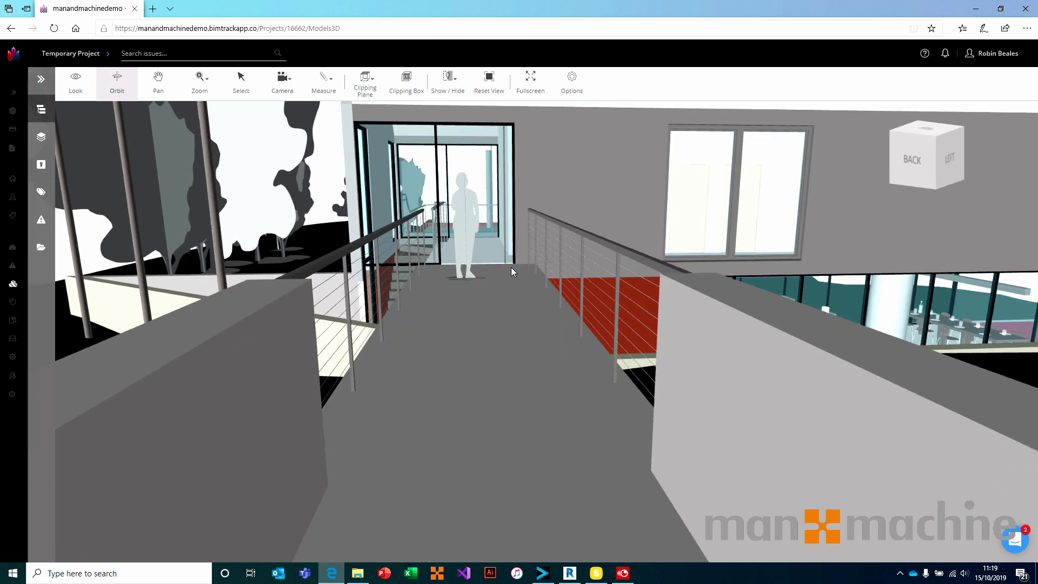
left_click(512, 267)
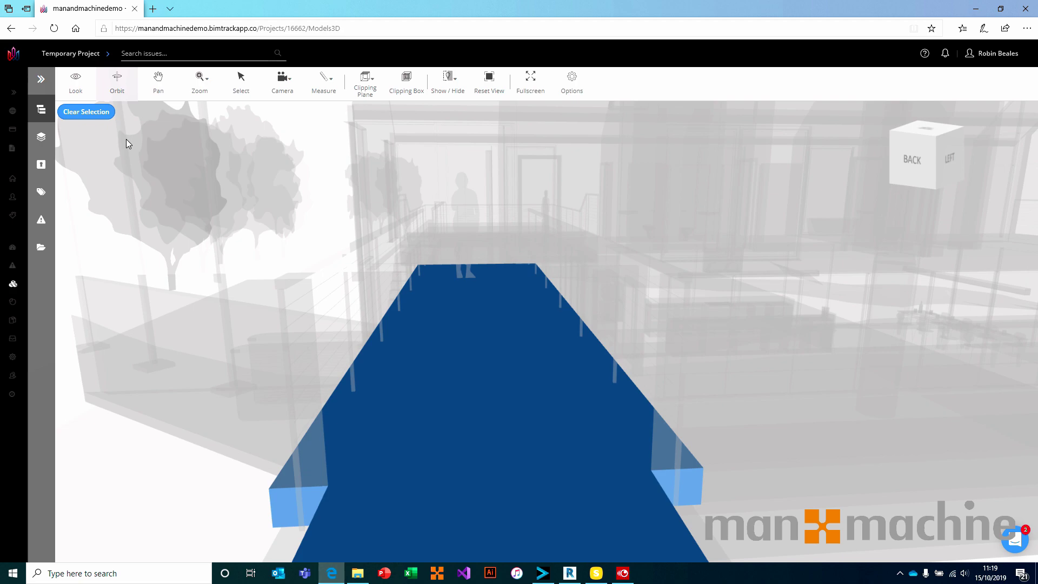
left_click(95, 111)
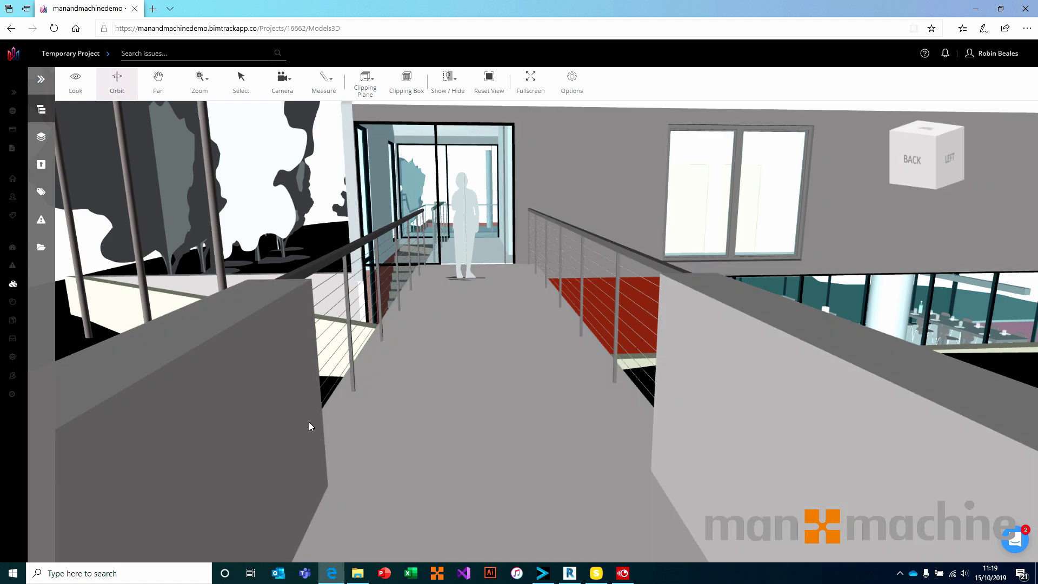
- Measure the point-to-point distance across the walkway between its two side walls
left_click(325, 81)
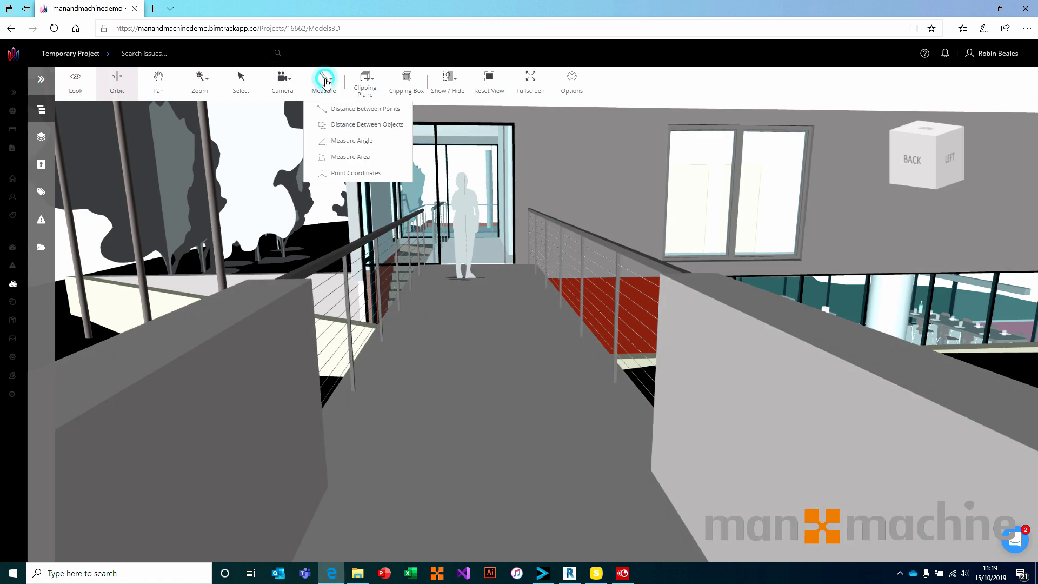
left_click(370, 108)
left_click(290, 368)
left_click(696, 368)
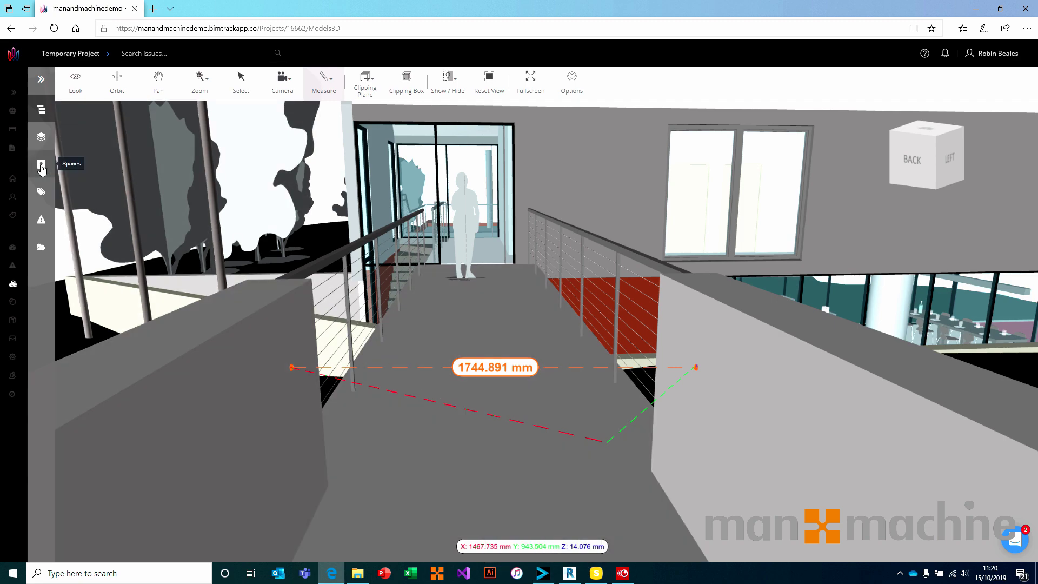
- Start a localized issue from the current model view and place it on the entrance doorway
left_click(45, 221)
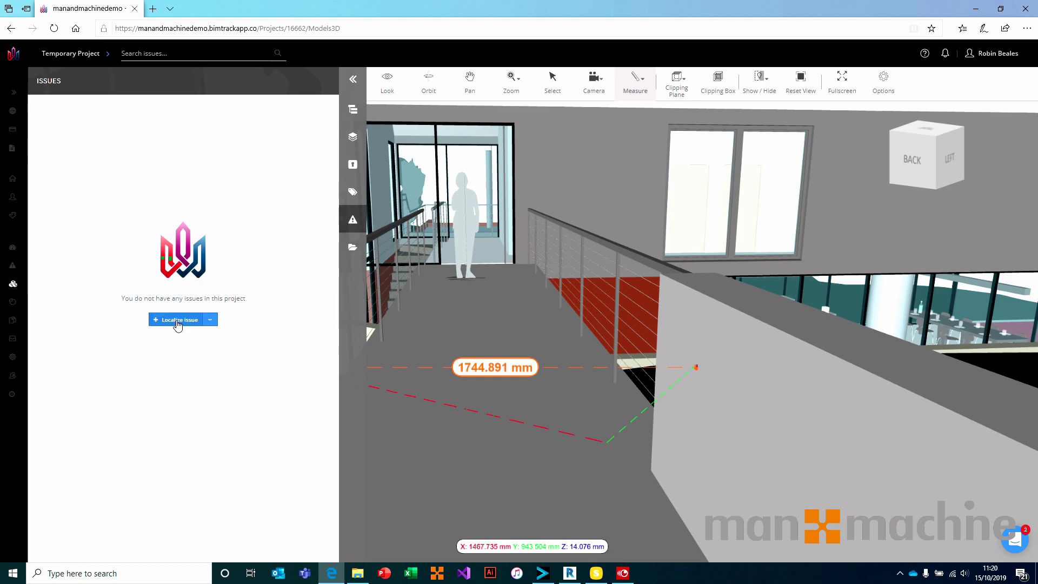
left_click(210, 320)
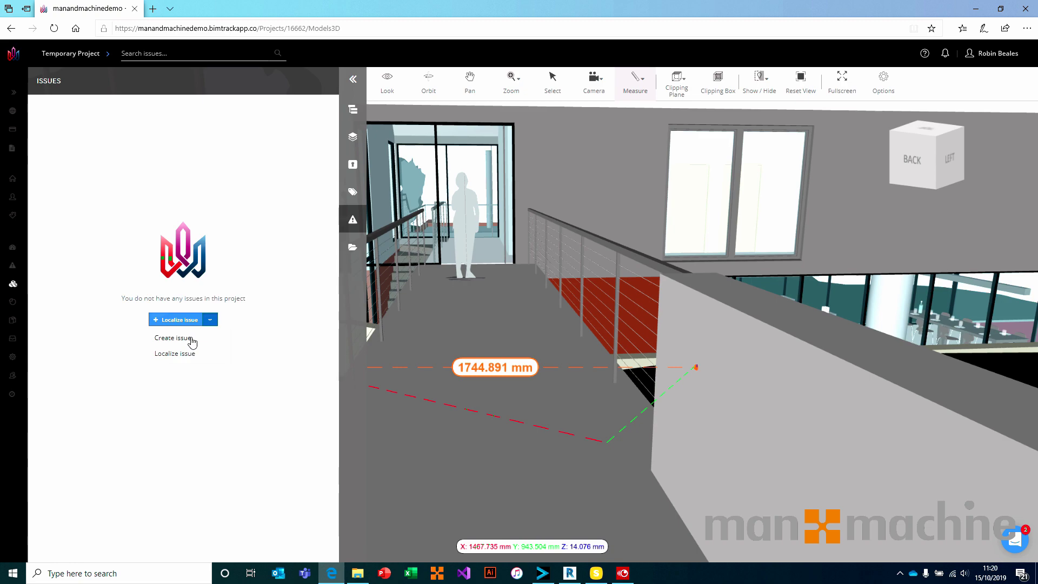
left_click(211, 320)
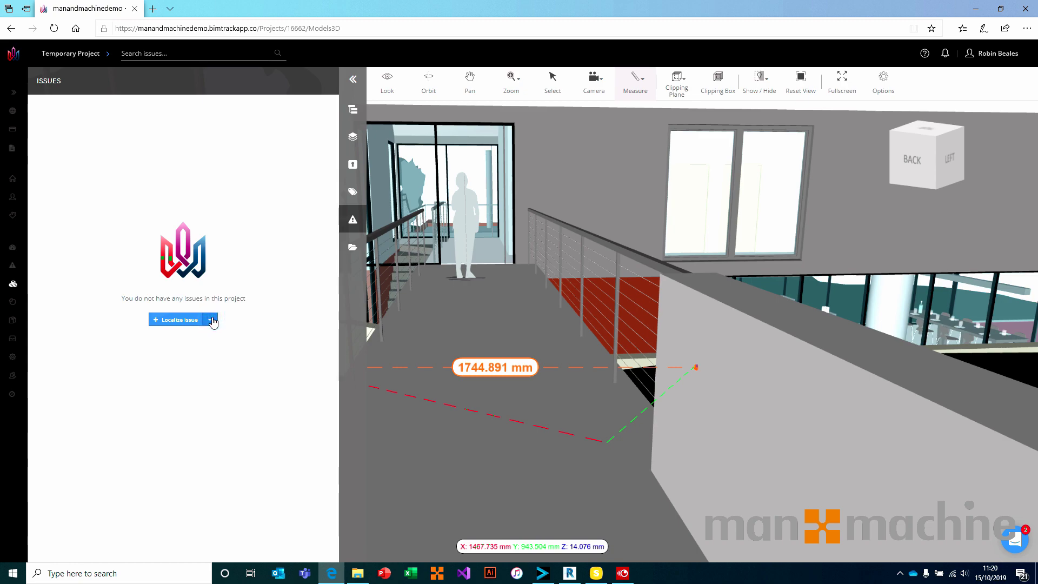
left_click(183, 320)
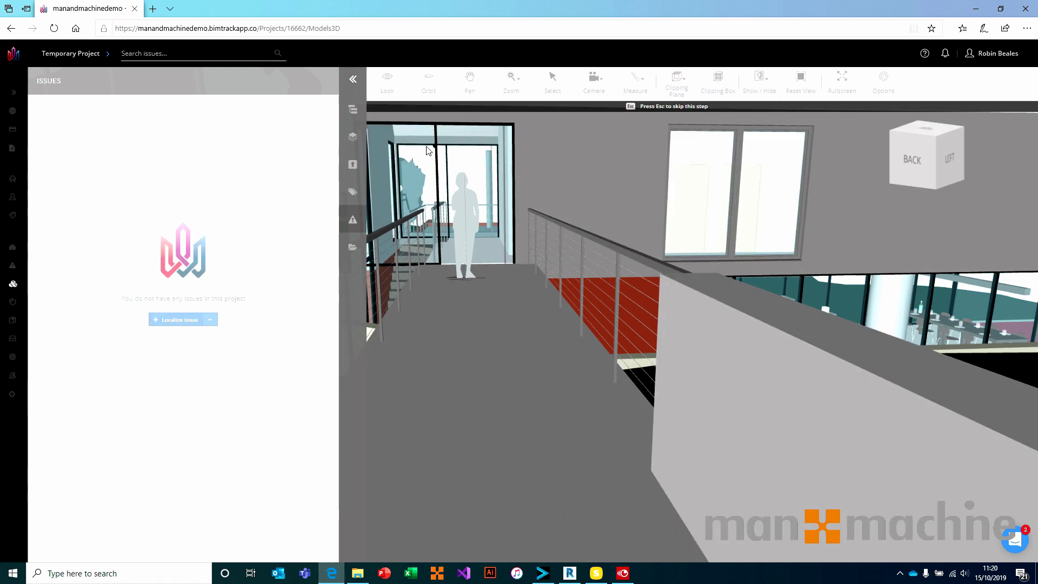
left_click(478, 145)
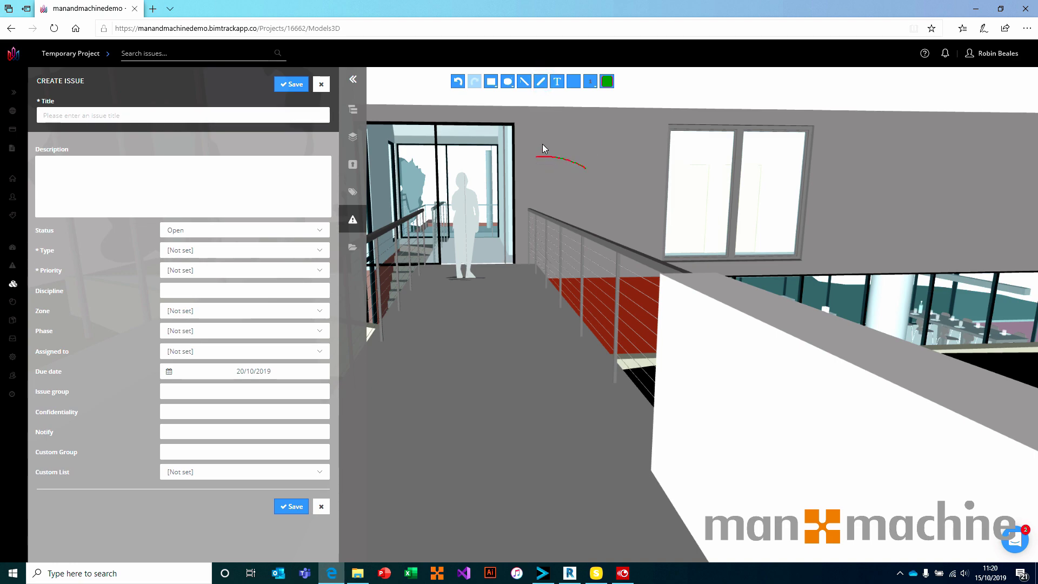
- Mark up the issue view with a "check this" note beside the arrow and a rectangle around the doorway
left_click(557, 81)
left_click(591, 166)
left_click_drag(591, 167, 660, 212)
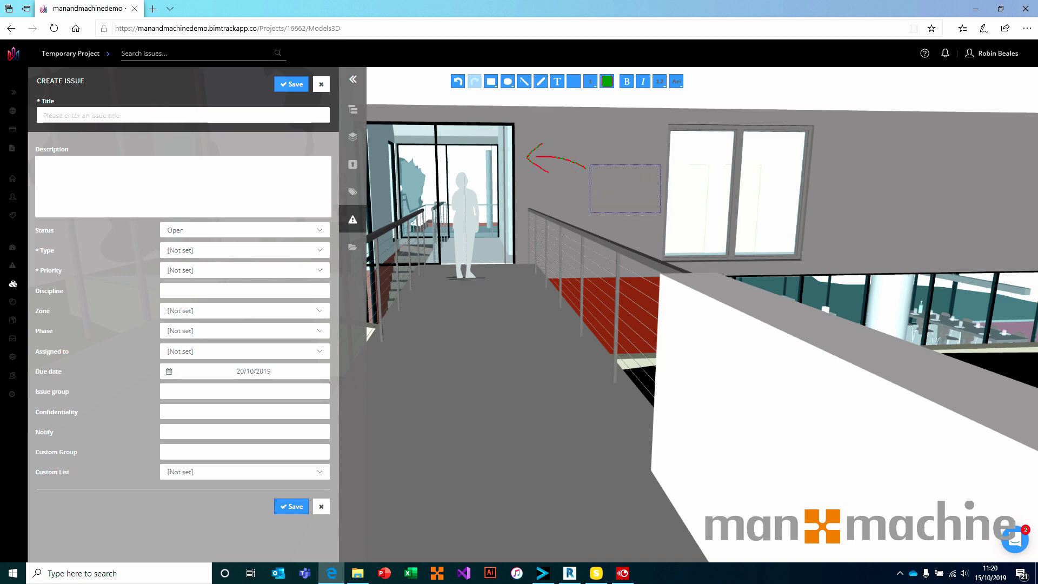
type("check this")
left_click(505, 97)
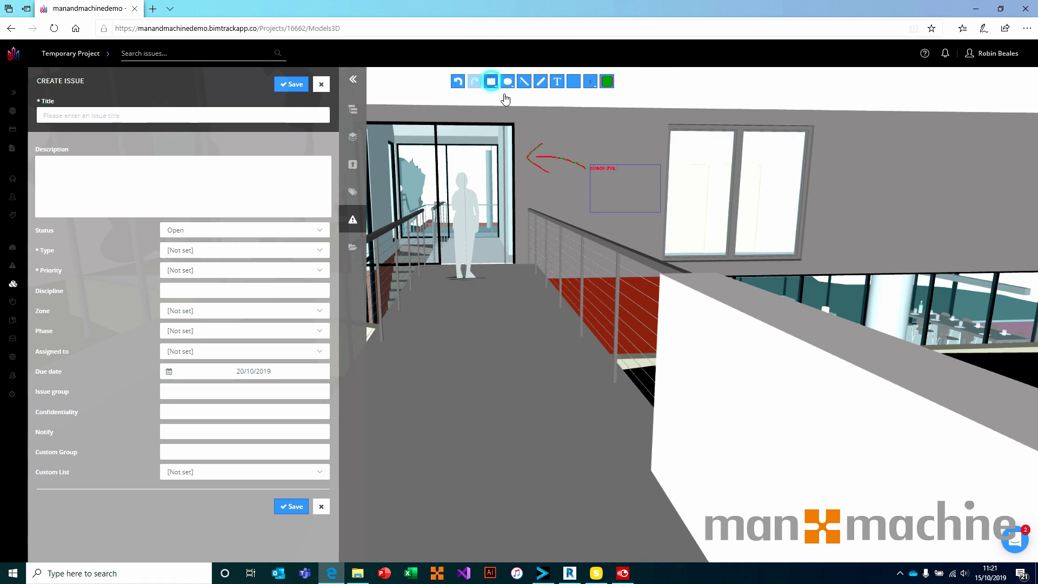
mouse_move(521, 112)
left_mouse_down()
mouse_move(420, 304)
mouse_move(434, 294)
left_mouse_up()
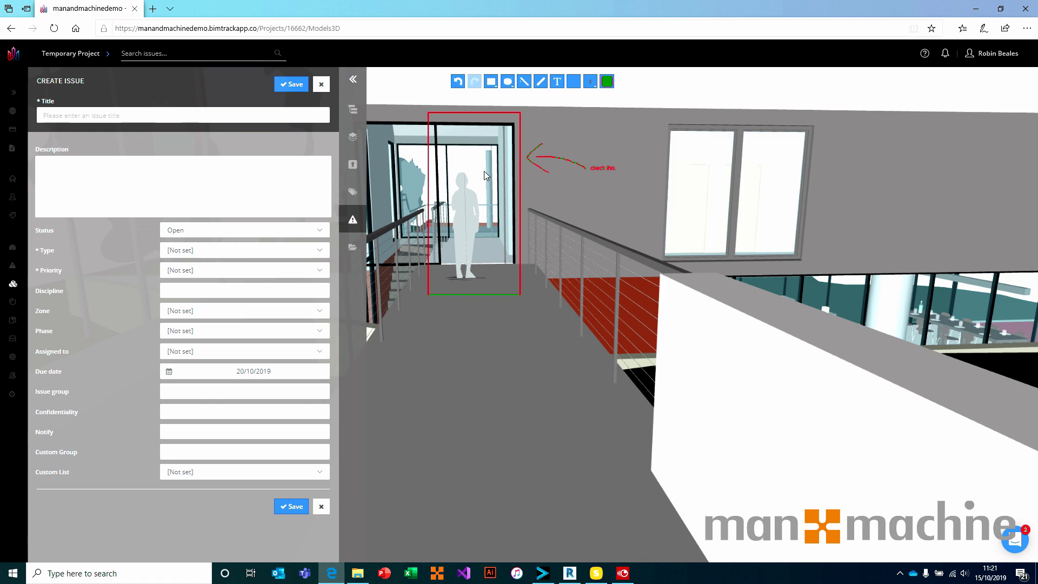
- Title the issue "Please check the door accessibility and type"
left_click(116, 114)
type("Please check the door accessibility a")
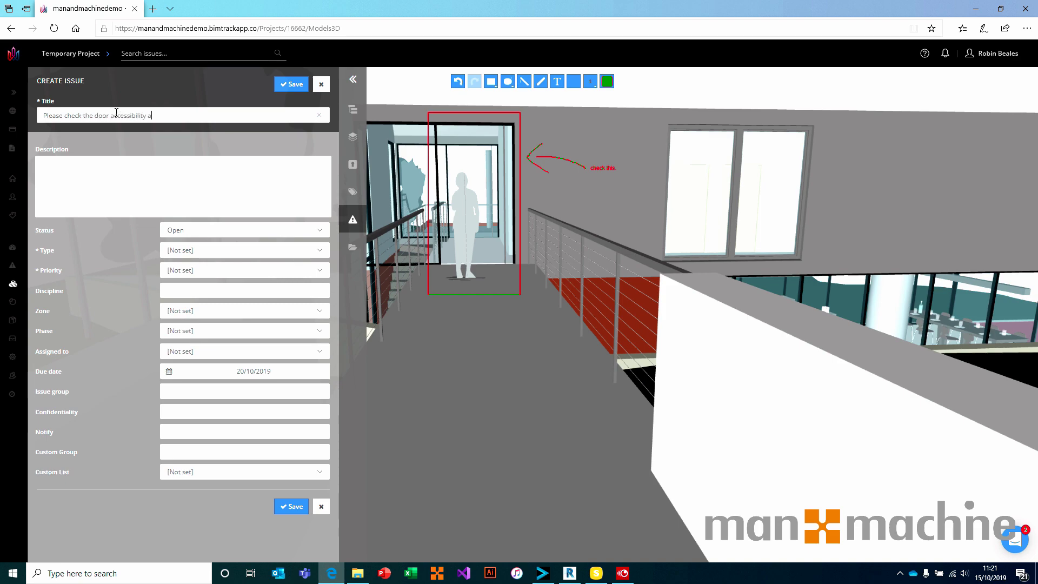
type("nd type.")
key("BackSpace")
- Describe the issue as "This door must be accessible by wheelchair. Needs to be level and flat at lower points and minimum widths."
left_click(190, 180)
type("This door must be ")
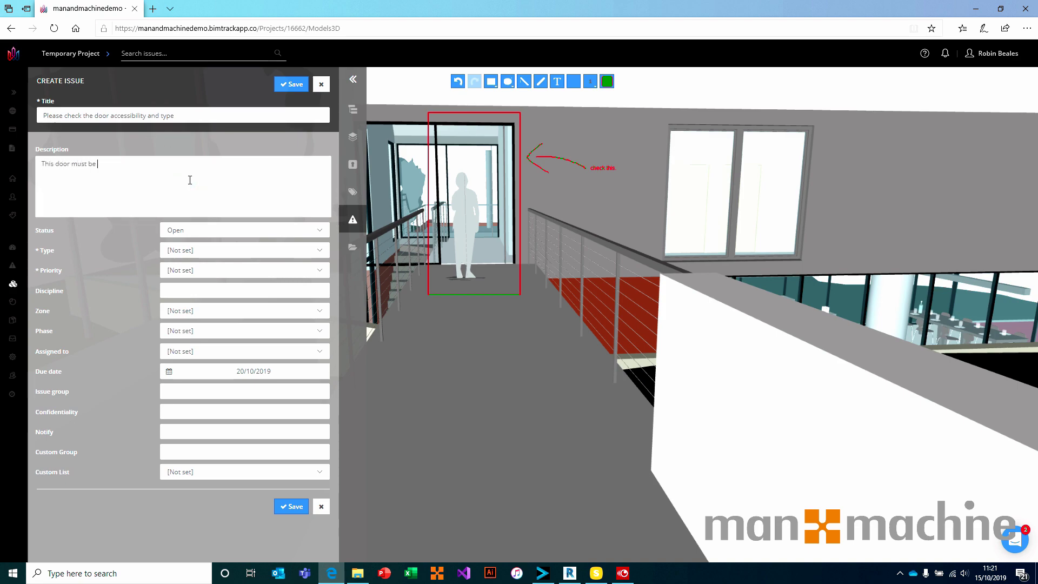
type("accessible by wheelchair. Needs to be level and flat a")
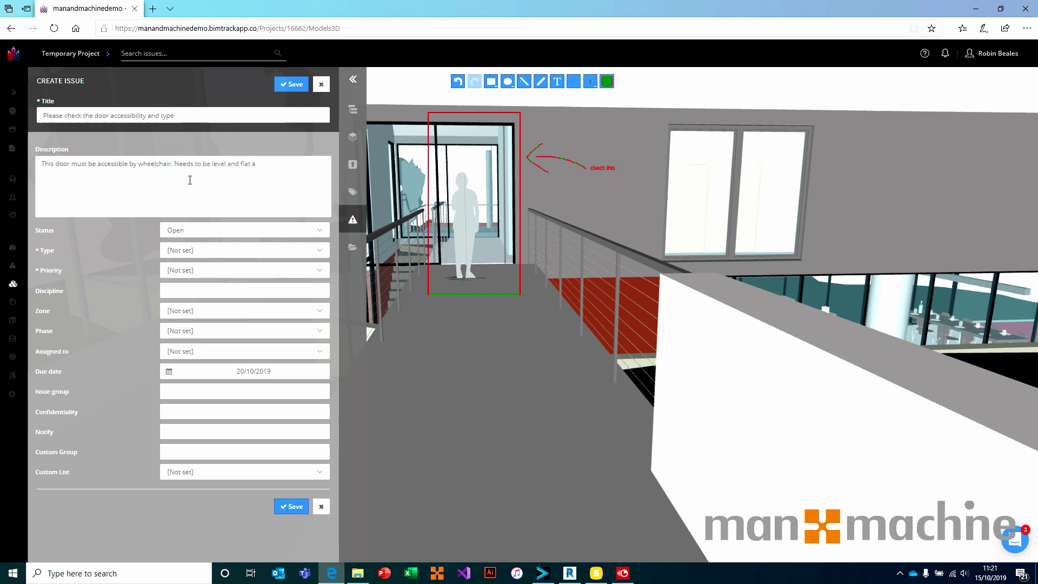
type("t lower points and minimum")
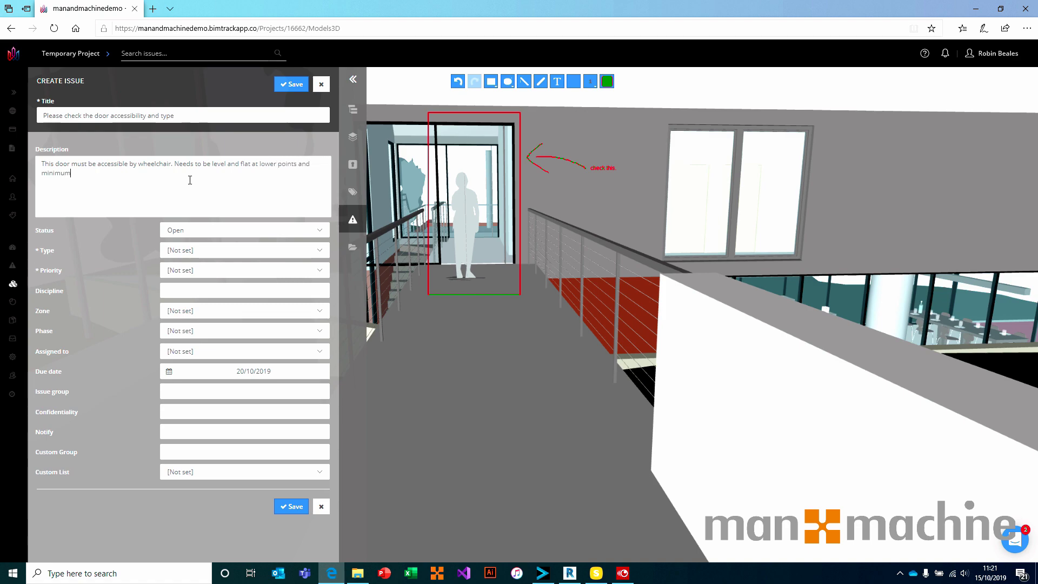
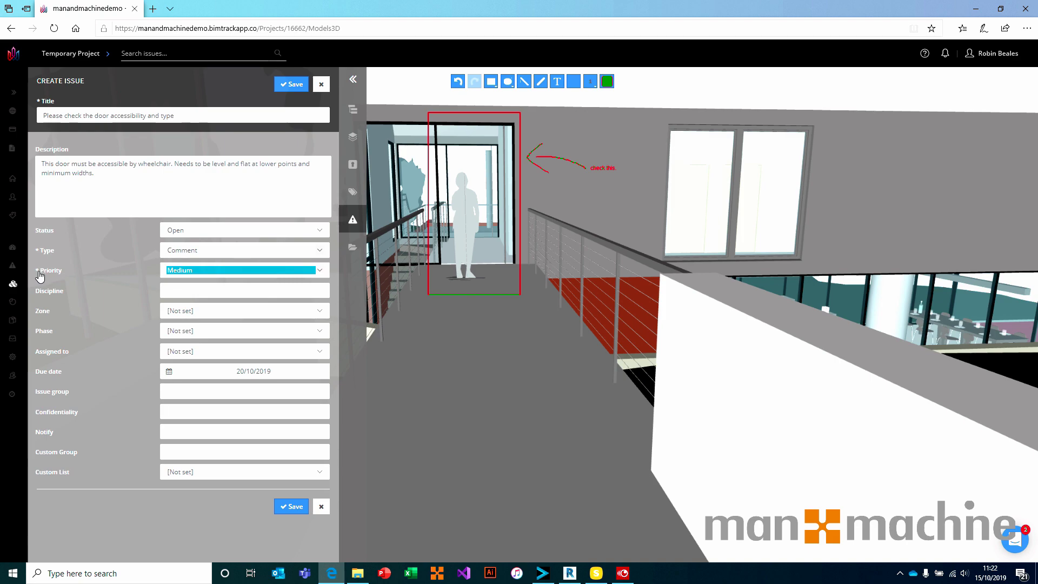
left_click(181, 351)
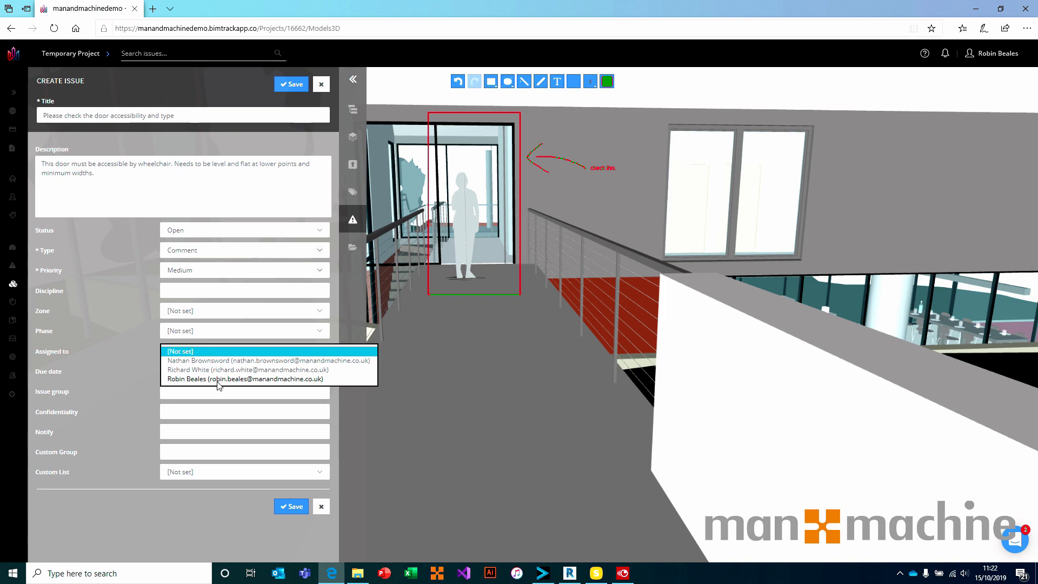
left_click(210, 349)
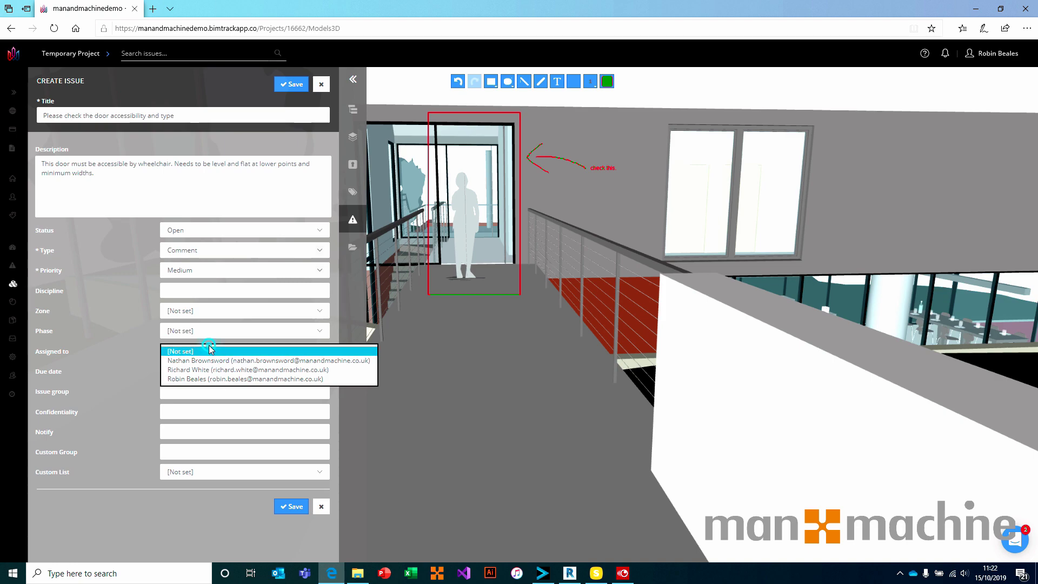
left_click(199, 391)
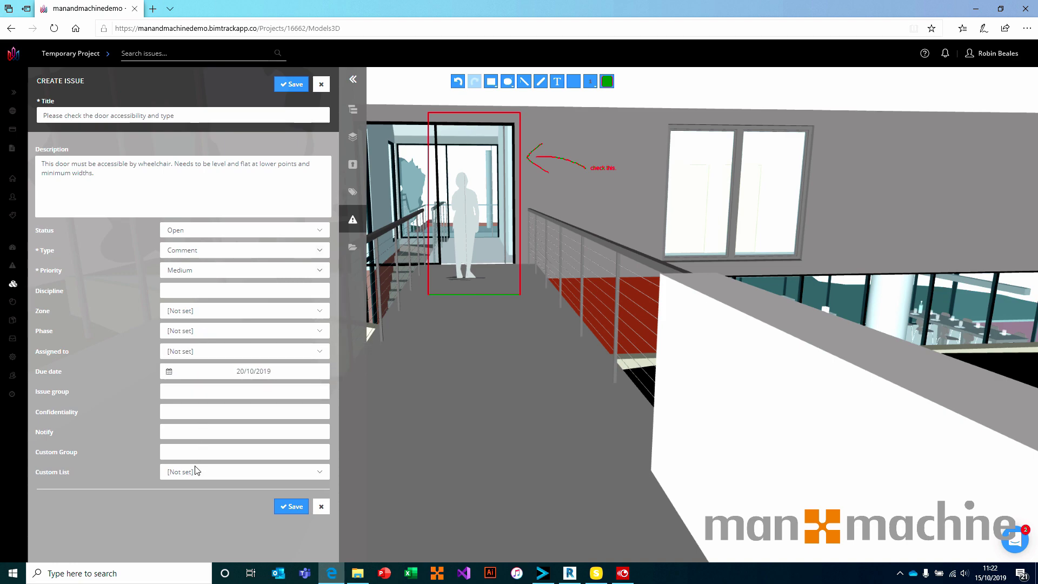
left_click(190, 406)
left_click(210, 409)
- Set the issue's discipline to Architecture and assign it to the second project member listed
left_click(211, 290)
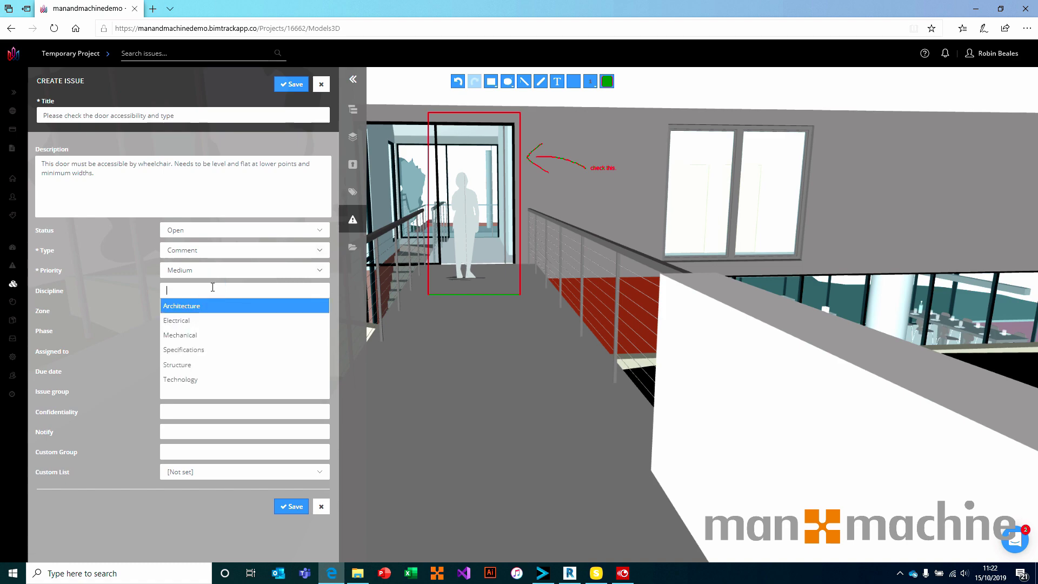
left_click(182, 306)
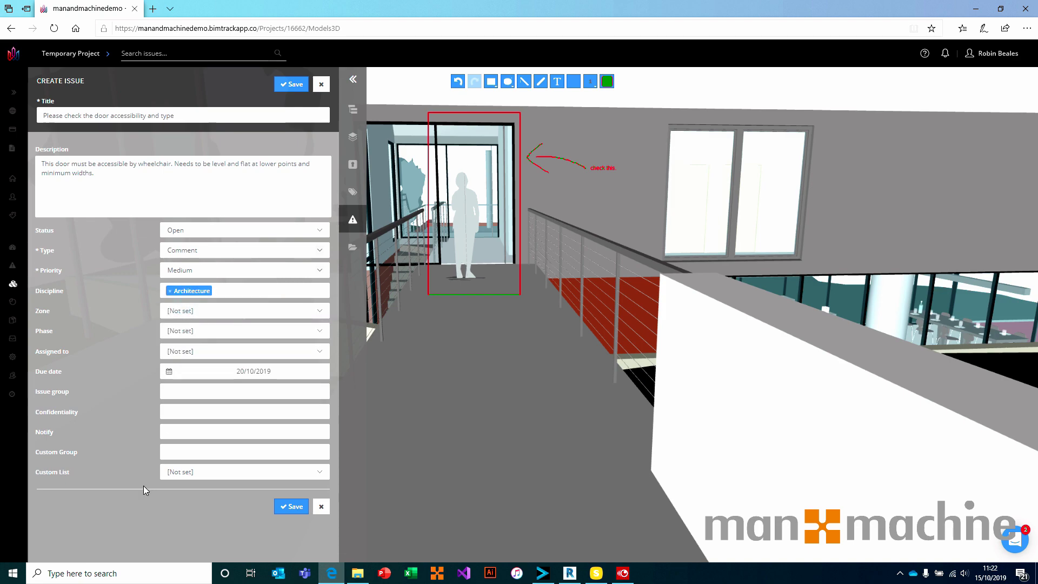
left_click(192, 351)
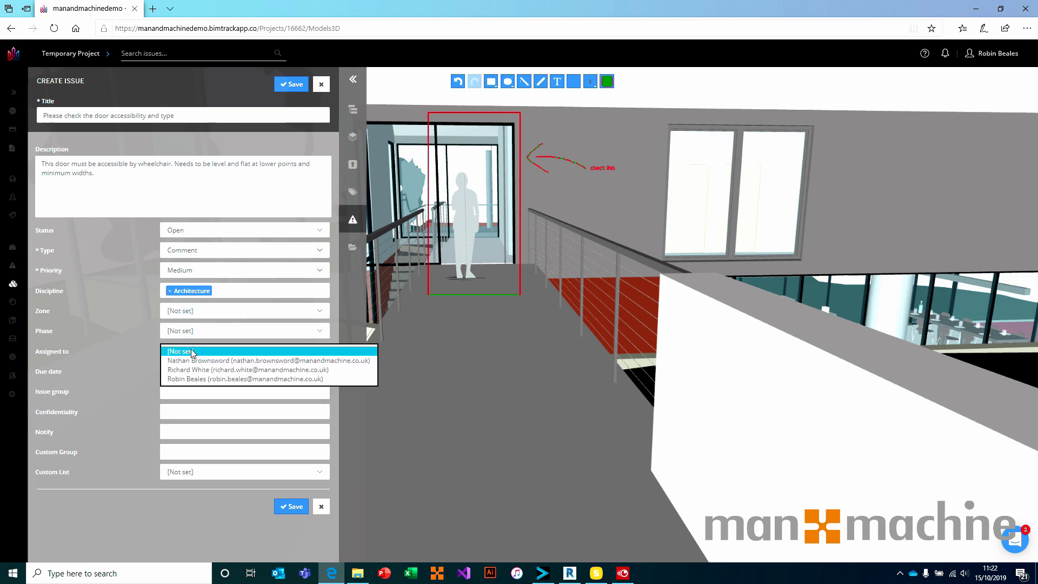
left_click(211, 370)
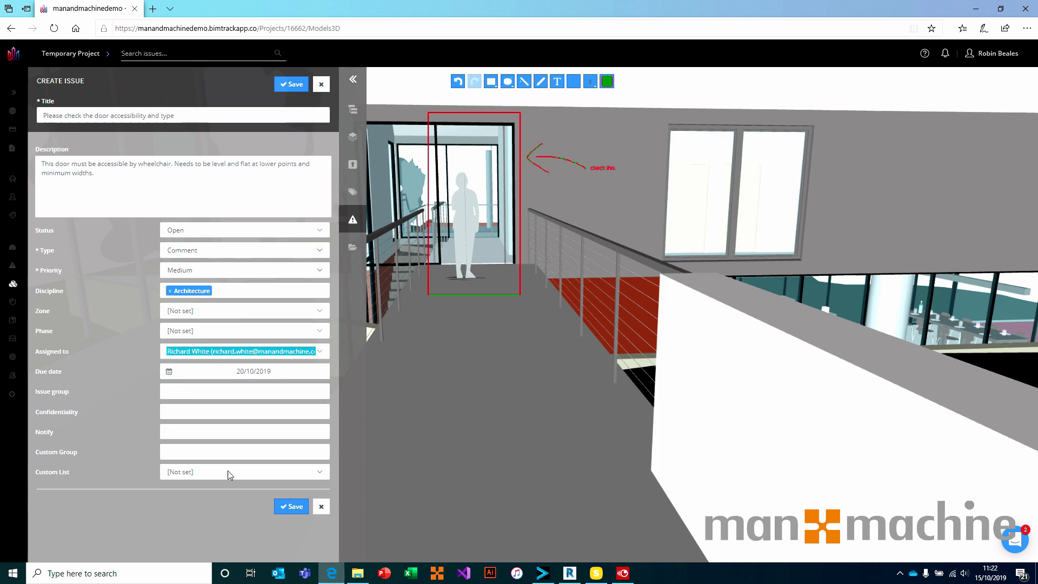
left_click(203, 455)
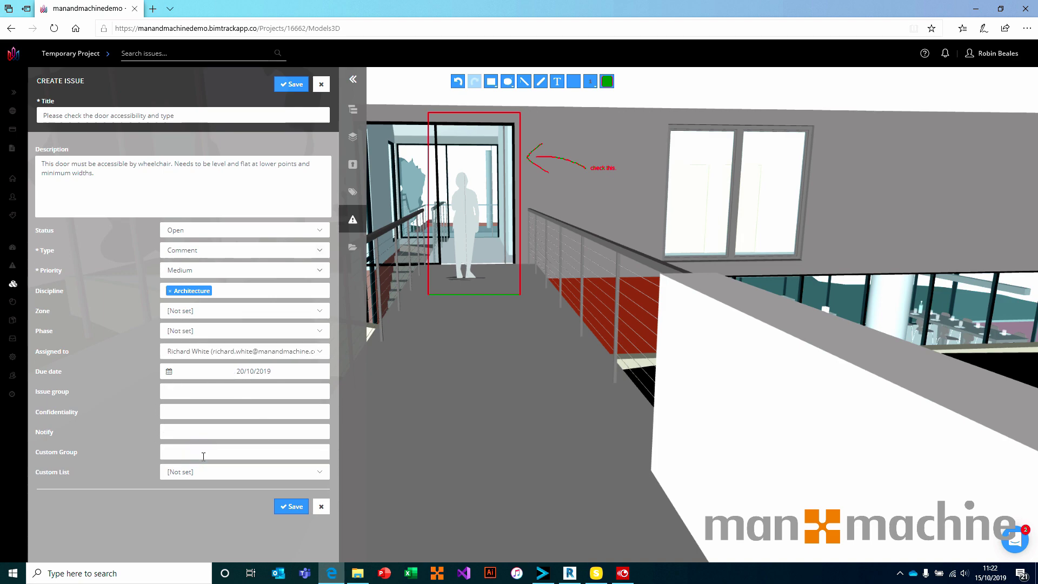
type("Default Vault")
left_click(233, 471)
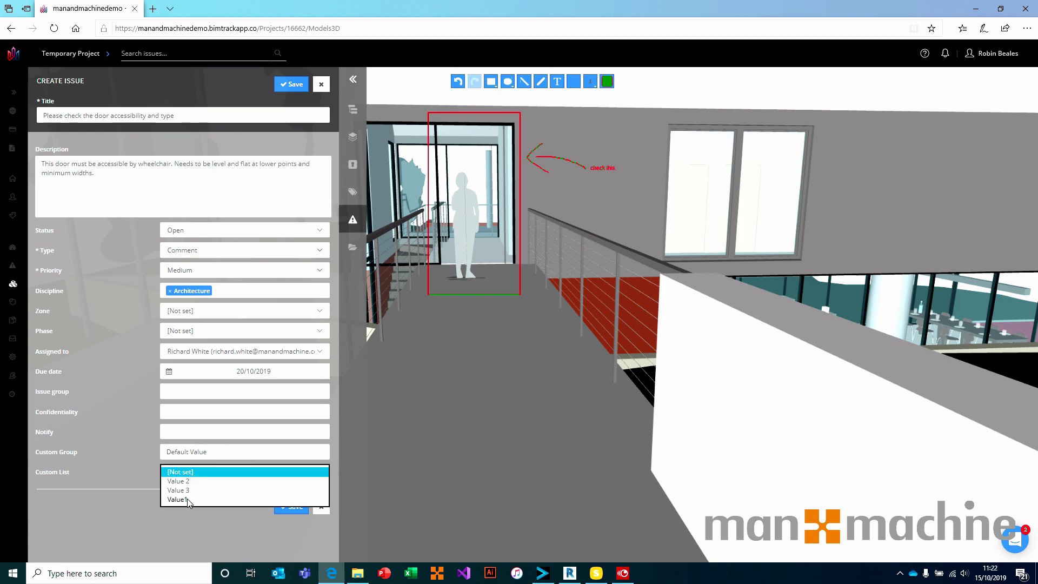
left_click(181, 472)
triple_click(212, 452)
key("BackSpace")
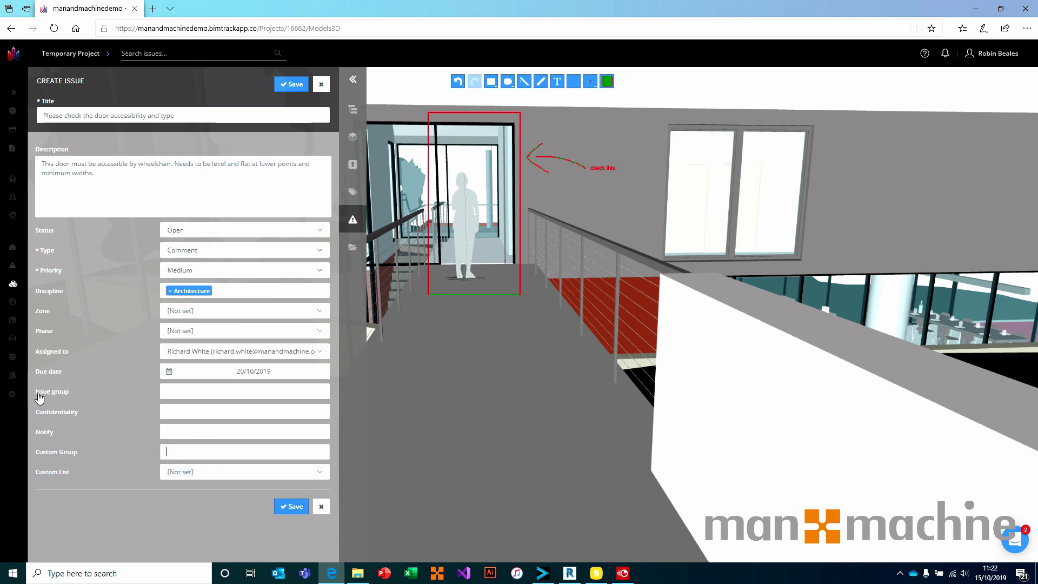
- Save the new door accessibility issue
left_click(292, 508)
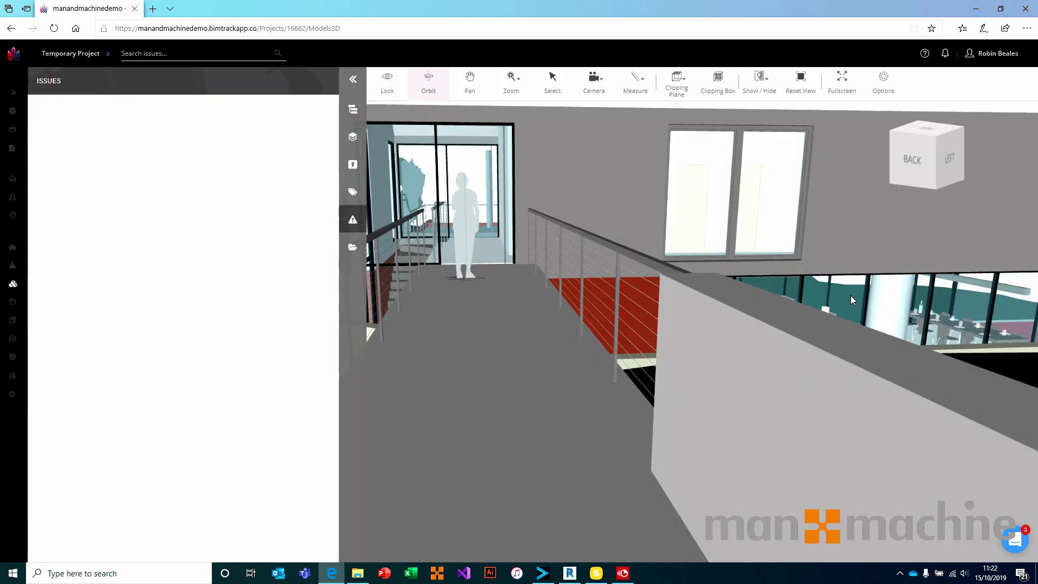
- Start a localized issue anchored on the round column beside the dining table inside the house
mouse_move(851, 296)
left_mouse_down()
mouse_move(741, 301)
mouse_move(719, 395)
mouse_move(598, 384)
mouse_move(550, 366)
mouse_move(738, 375)
mouse_move(654, 372)
mouse_move(721, 384)
mouse_move(675, 372)
mouse_move(715, 384)
mouse_move(690, 391)
mouse_move(770, 355)
mouse_move(726, 338)
mouse_move(675, 345)
left_mouse_up()
scroll(691, 388, "up", 3)
scroll(675, 345, "up", 5)
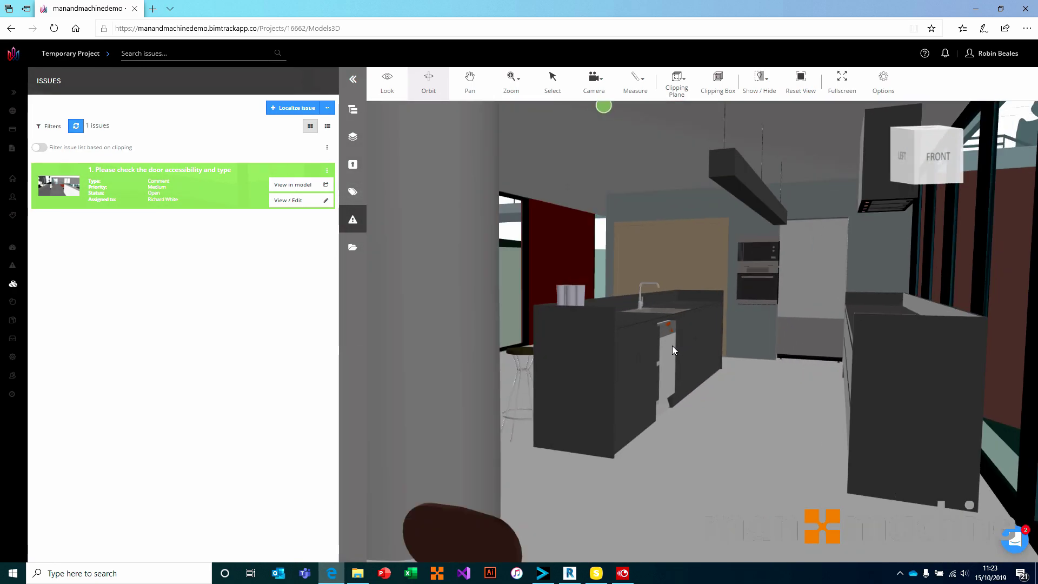
scroll(670, 345, "down", 5)
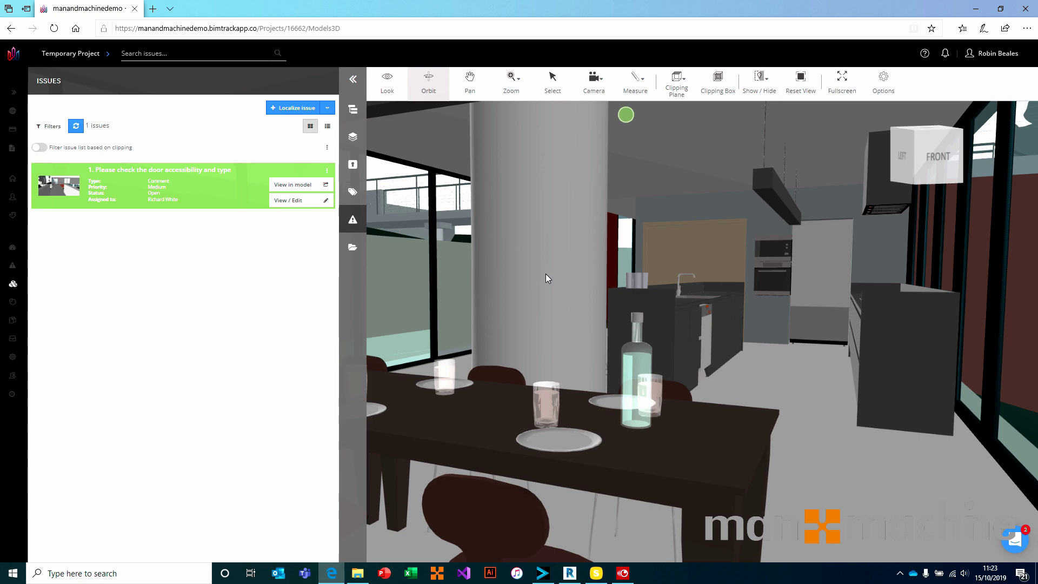
left_click(279, 110)
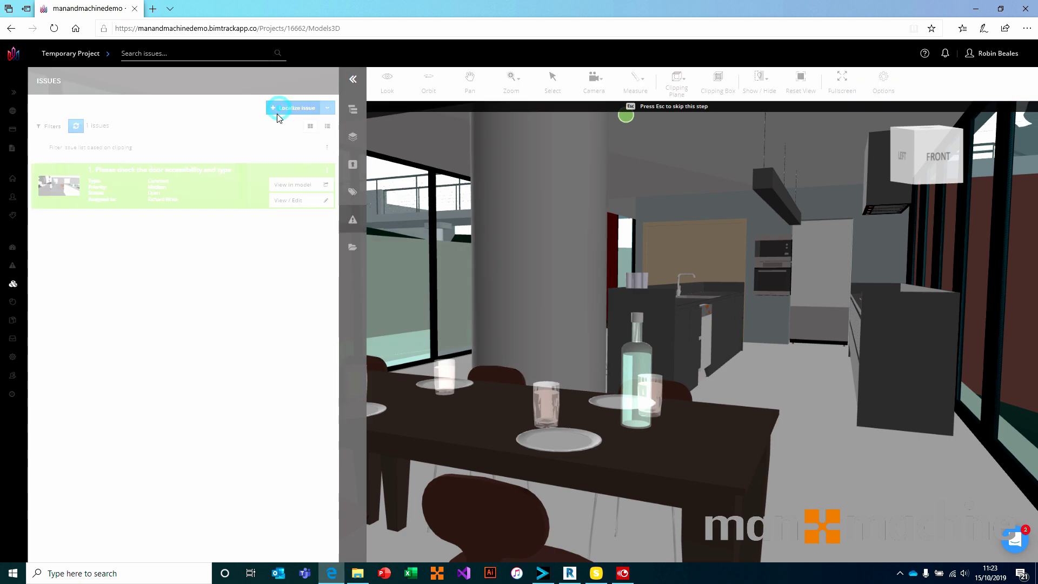
left_click(566, 232)
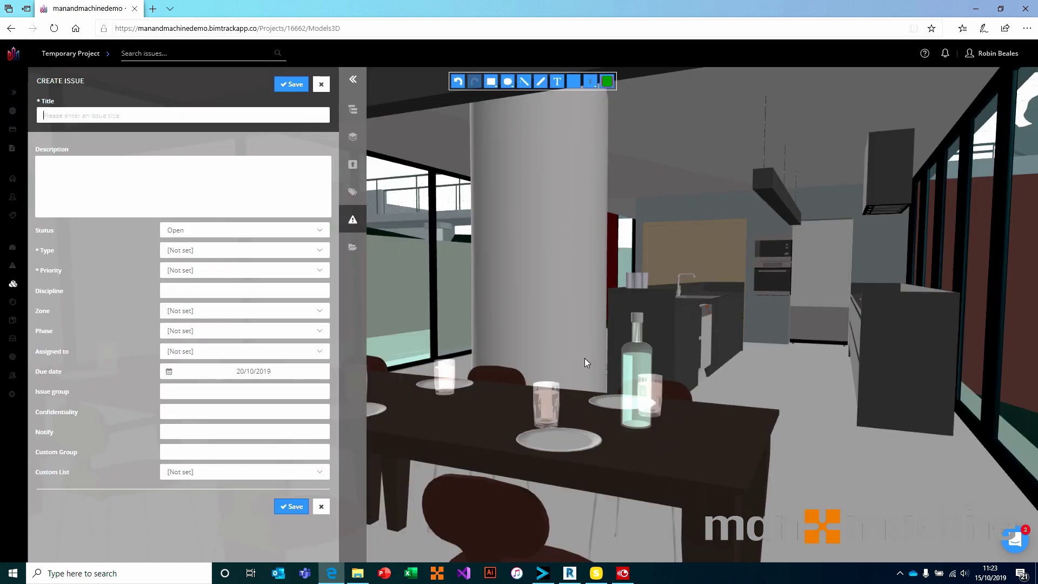
- Title the issue "Column Query" and describe it as "Client isn't happy with the column positioning. Are there any alternative options."
type("Column")
type("Client isn")
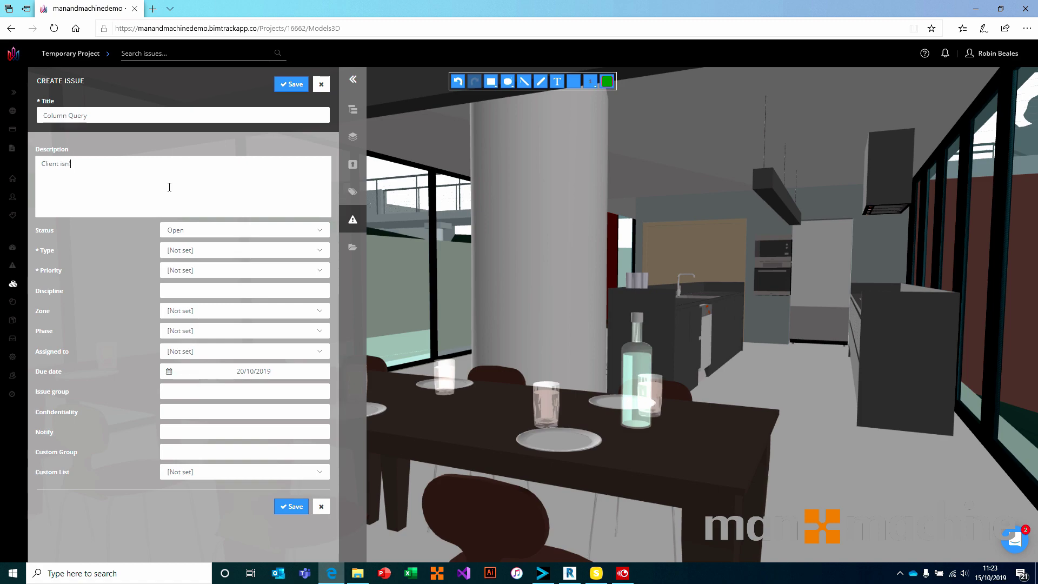
type("'t happy with the colum")
key("BackSpace")
key("BackSpace")
key("BackSpace")
key("BackSpace")
key("BackSpace")
key("BackSpace")
key("BackSpace")
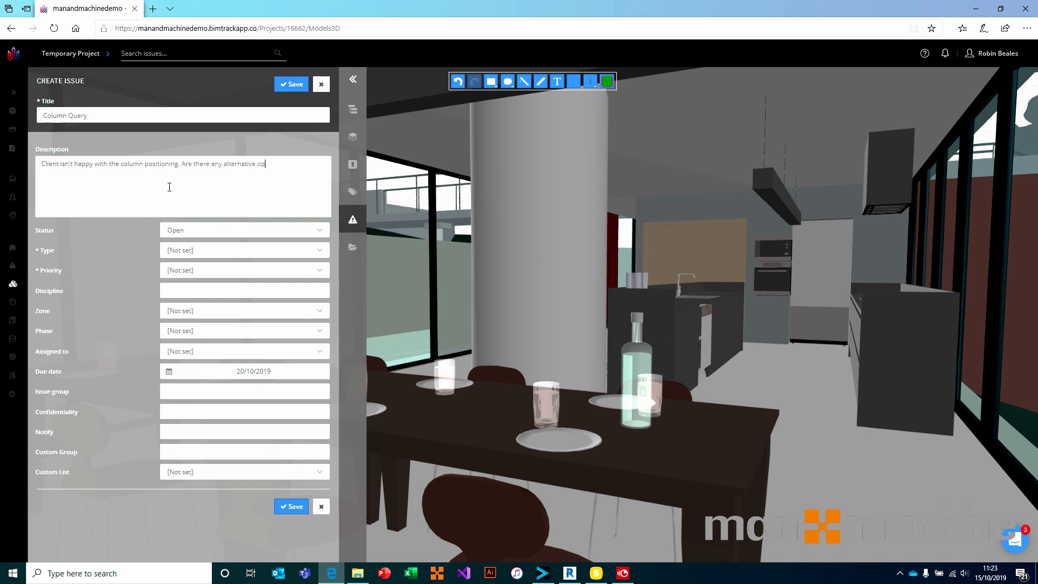
- Save the column issue with type Comment, priority Low and discipline Architecture
left_click(209, 251)
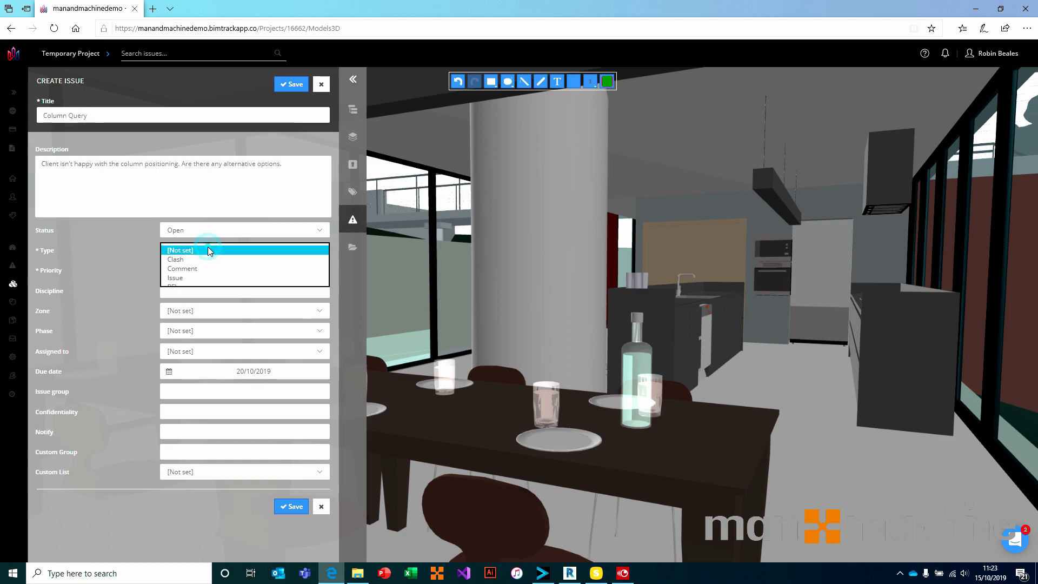
left_click(196, 271)
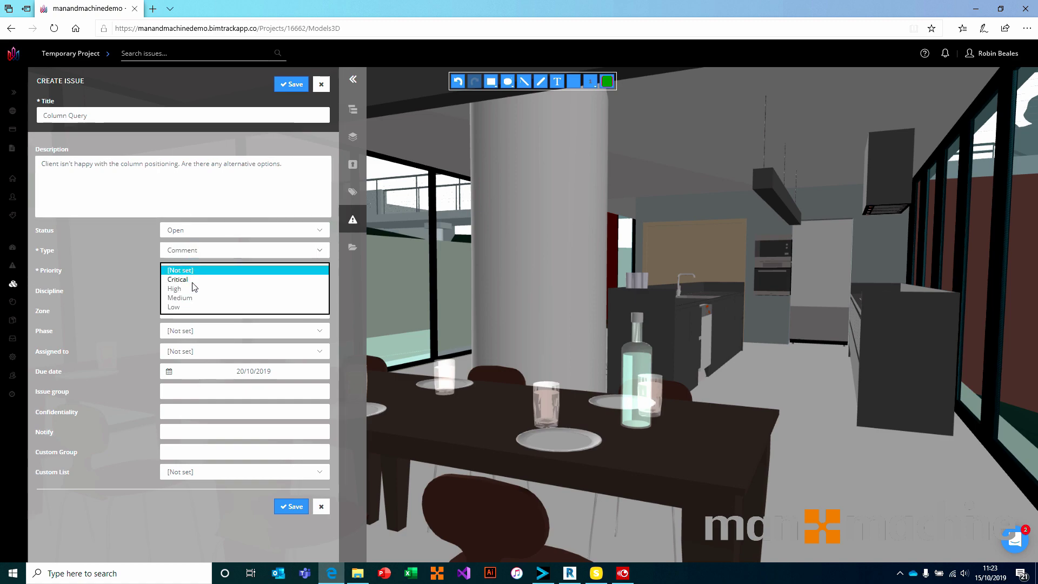
left_click(187, 306)
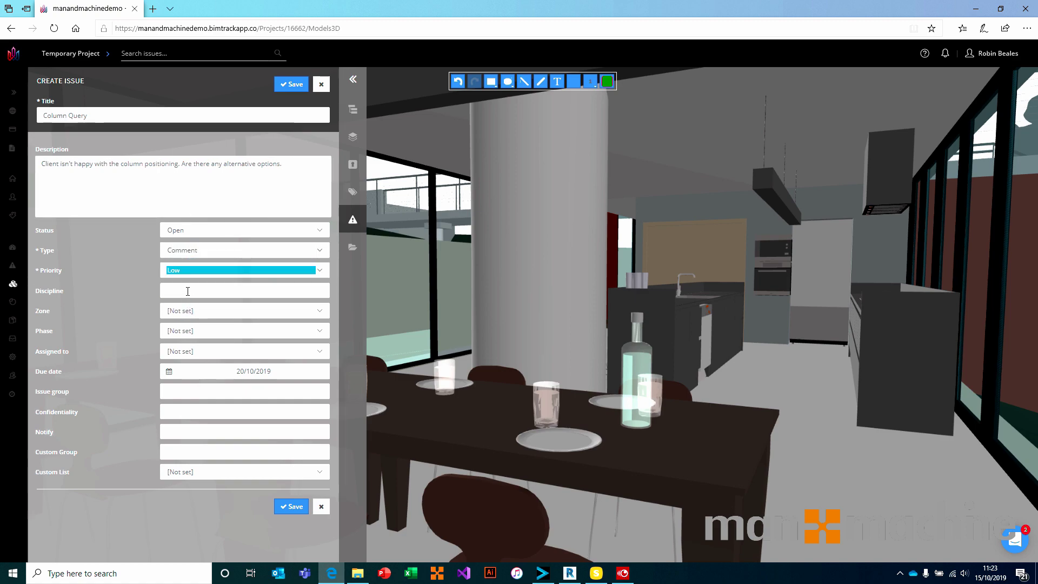
left_click(187, 291)
left_click(181, 303)
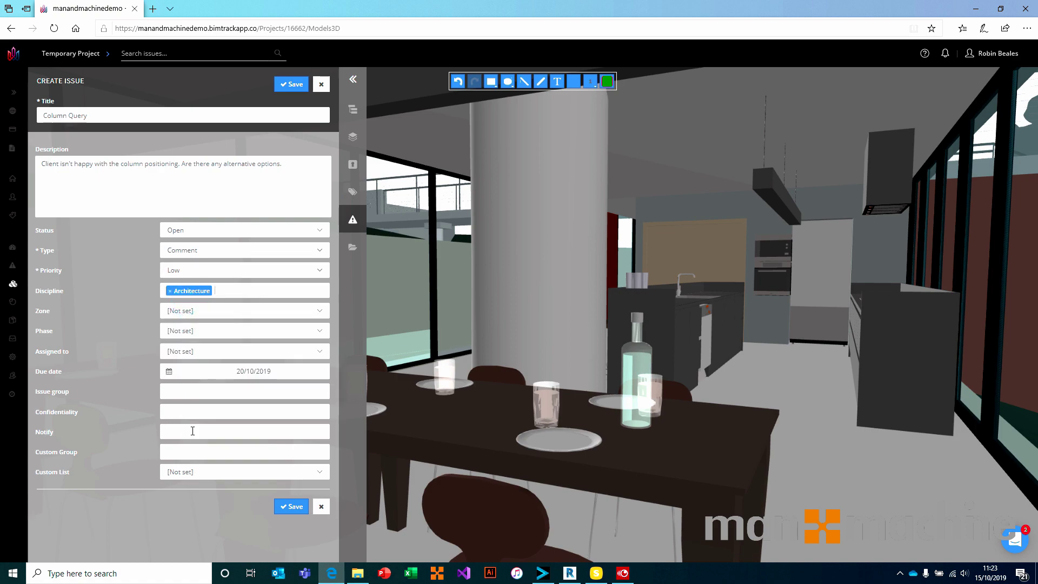
left_click(291, 506)
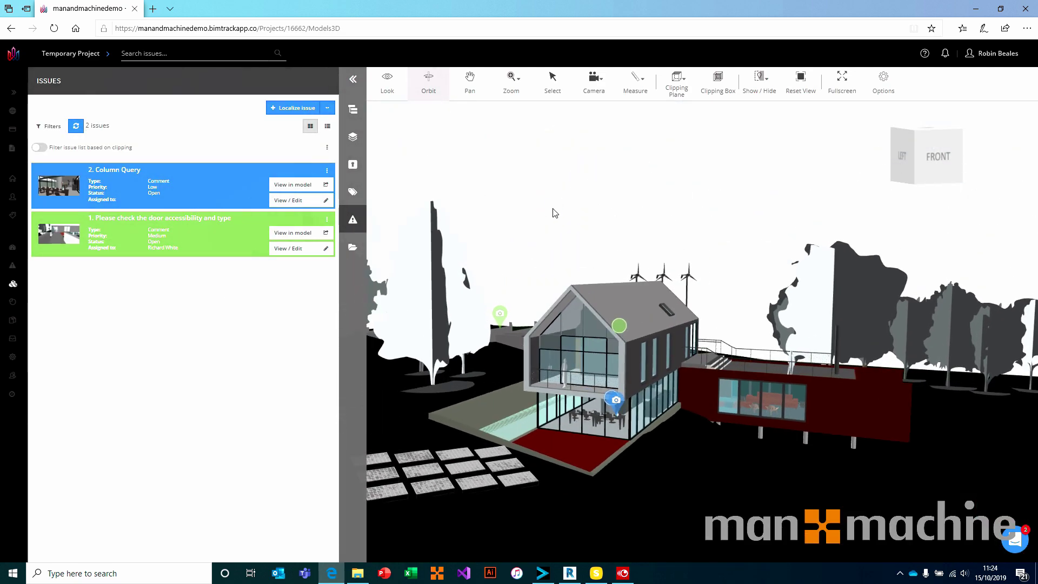
- Open the door accessibility issue from its camera marker in the model, and return to the issue list after viewing it
left_click_drag(553, 213, 731, 277)
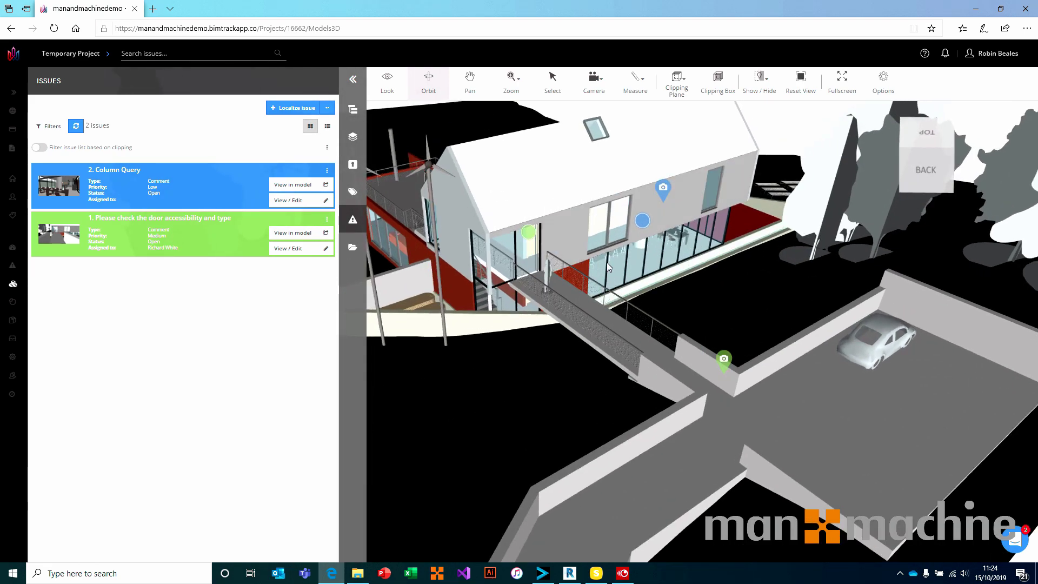
left_click(723, 359)
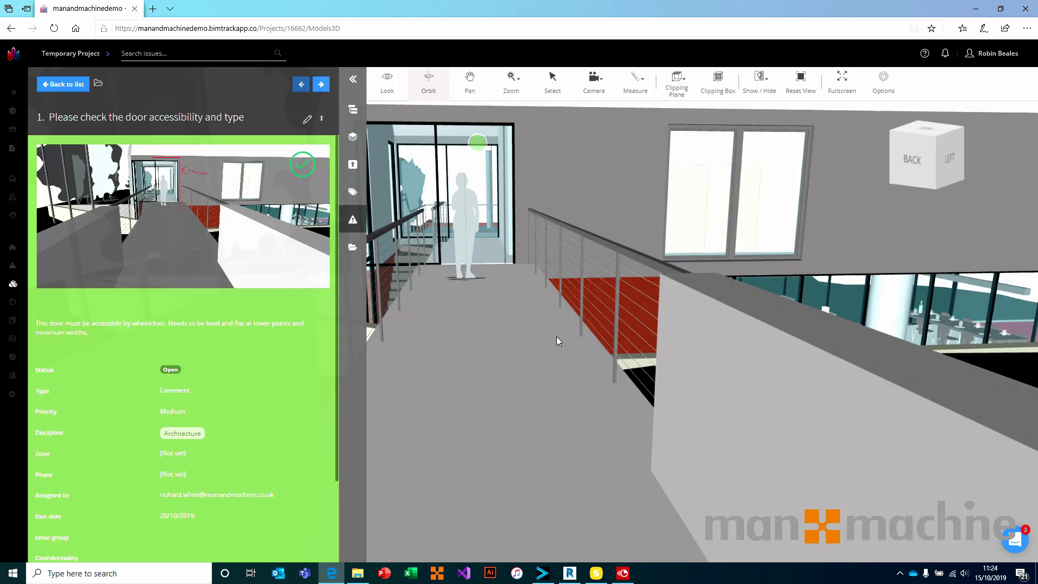
left_click(478, 143)
scroll(368, 372, "down", 10)
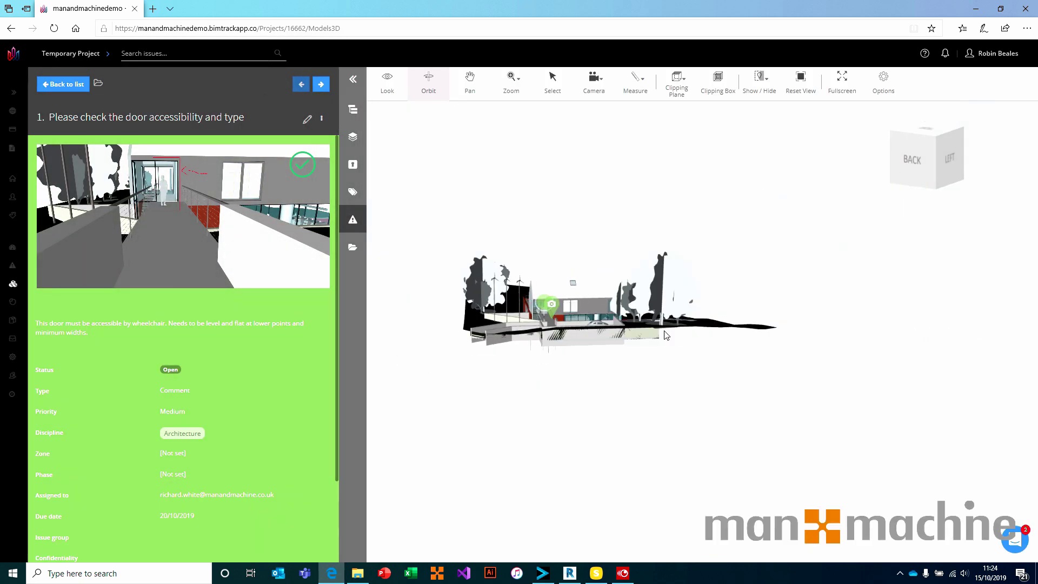
left_click(353, 79)
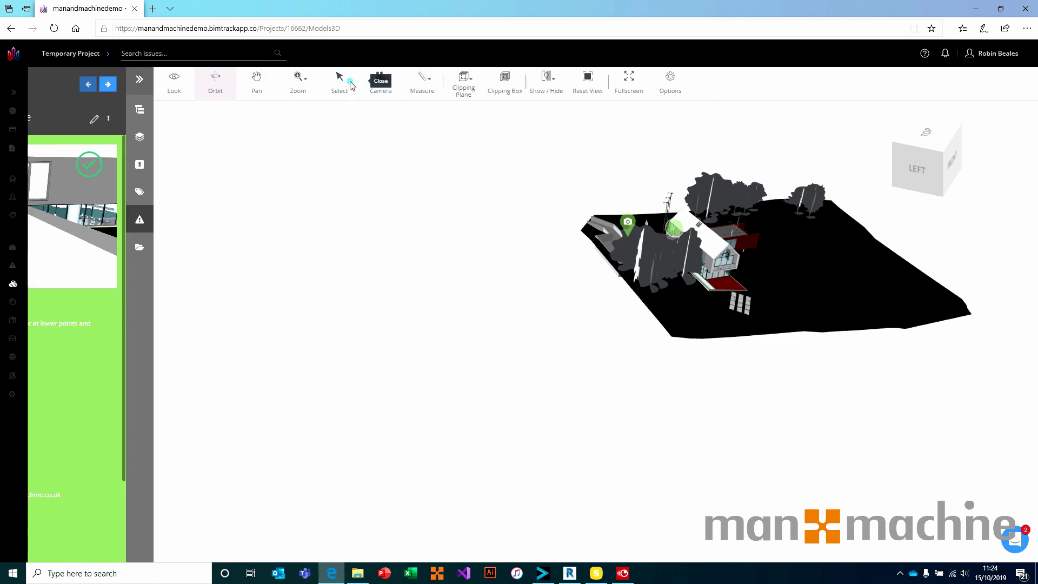
left_click(41, 79)
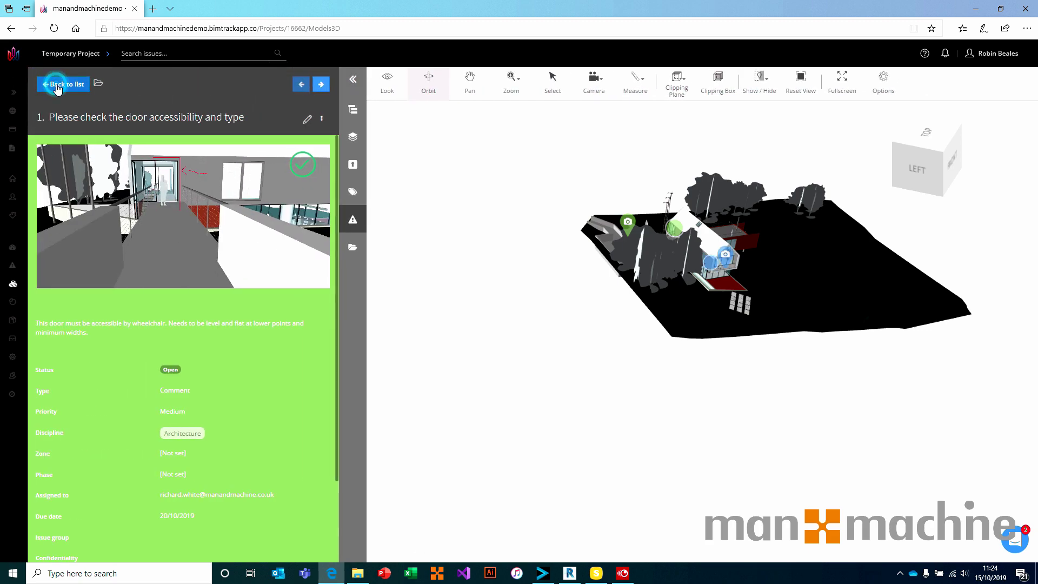
left_click(59, 85)
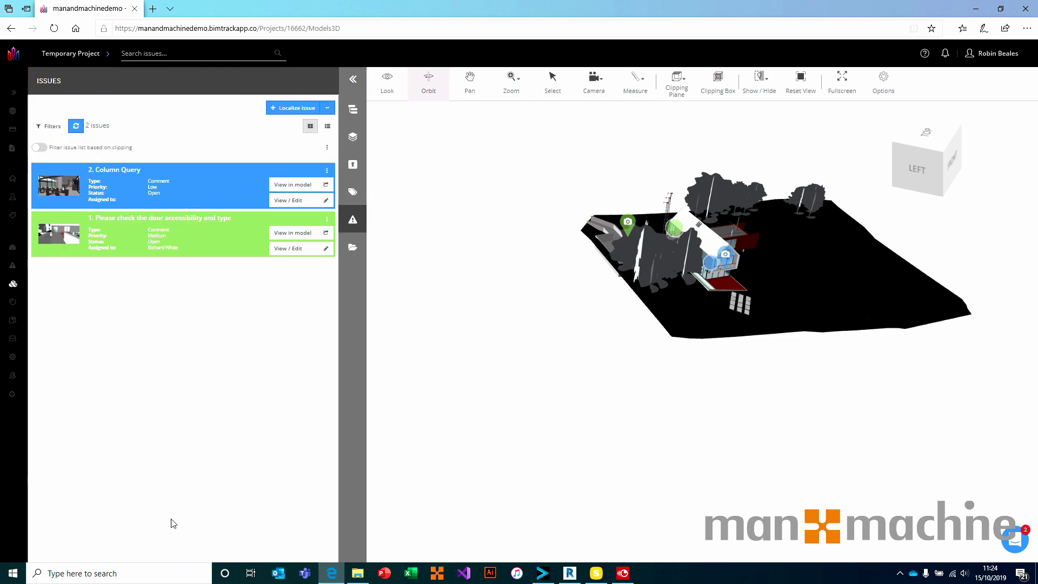
- View the Column Query issue in the model and look over its full details page, closing that page again
left_click(292, 185)
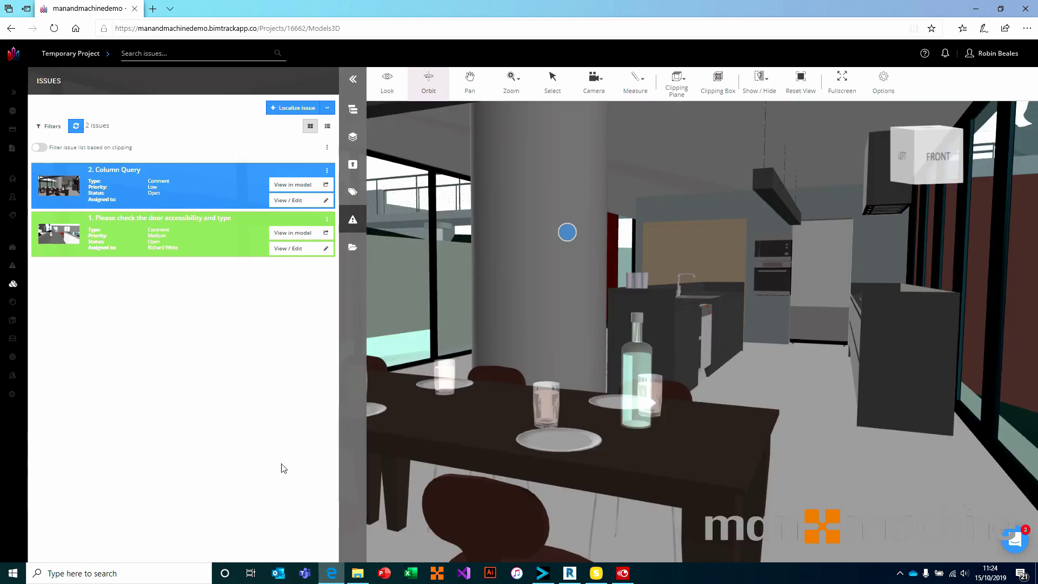
left_click(294, 200)
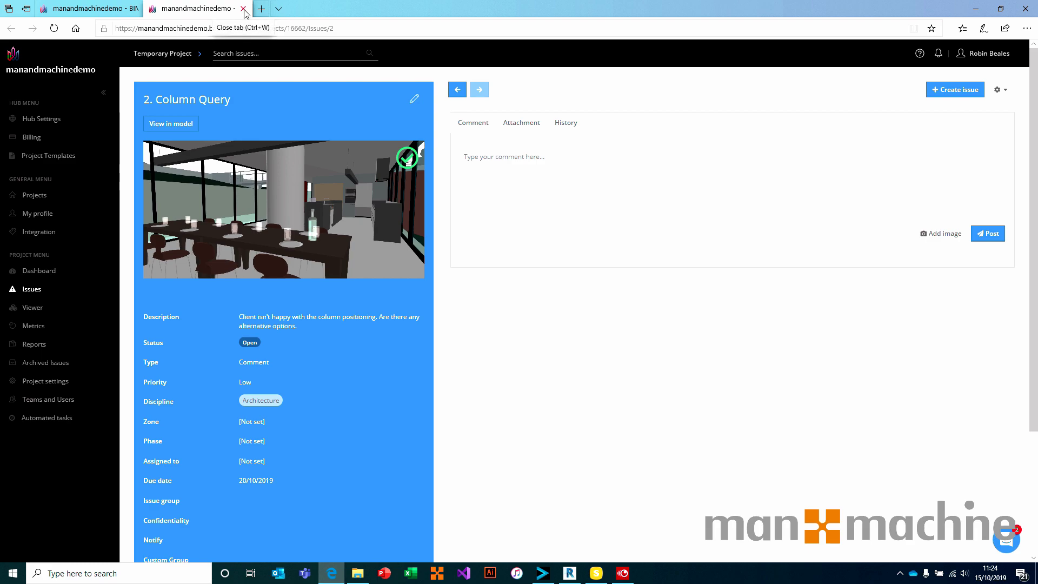
left_click(243, 9)
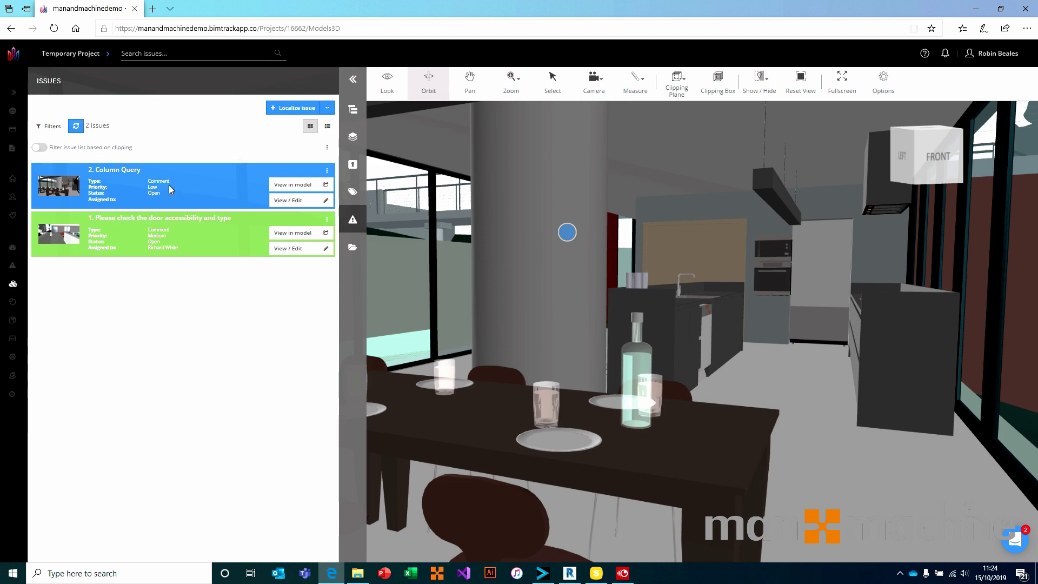
- In Revit, open the default 3D view and sign in to the BIM Track add-in with the account password
left_click(570, 575)
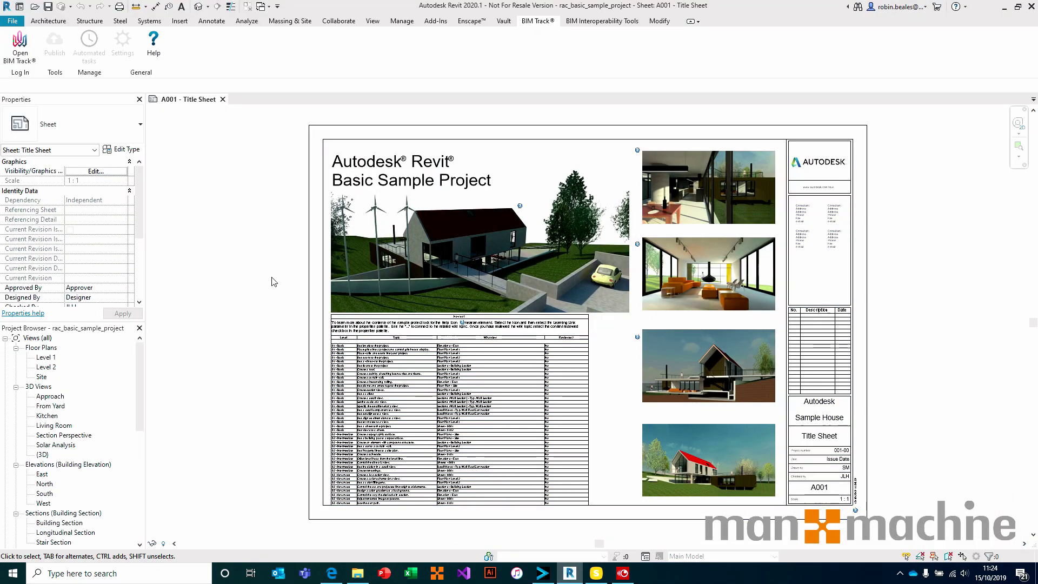
left_click(199, 6)
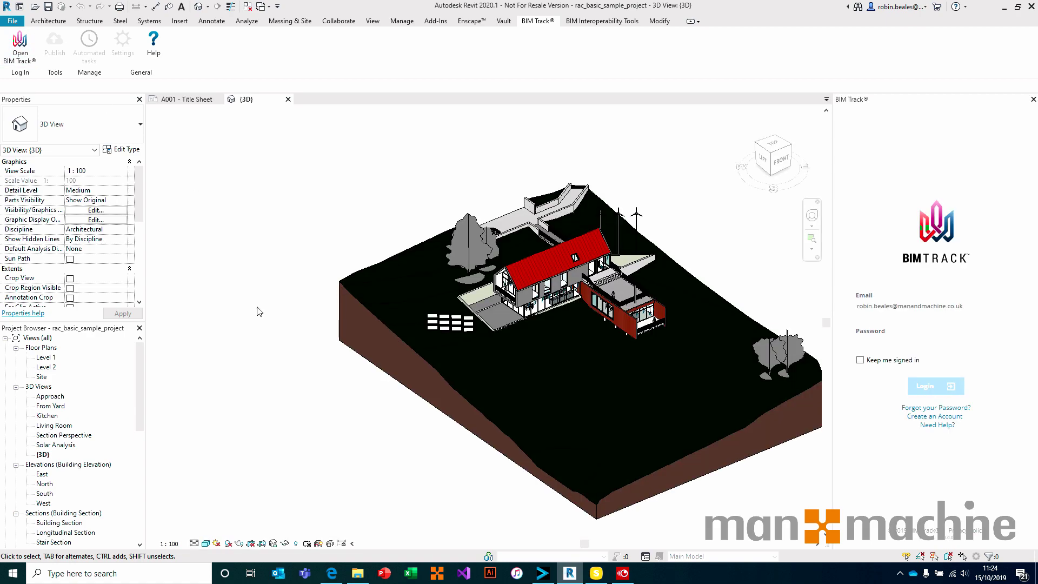
type("*")
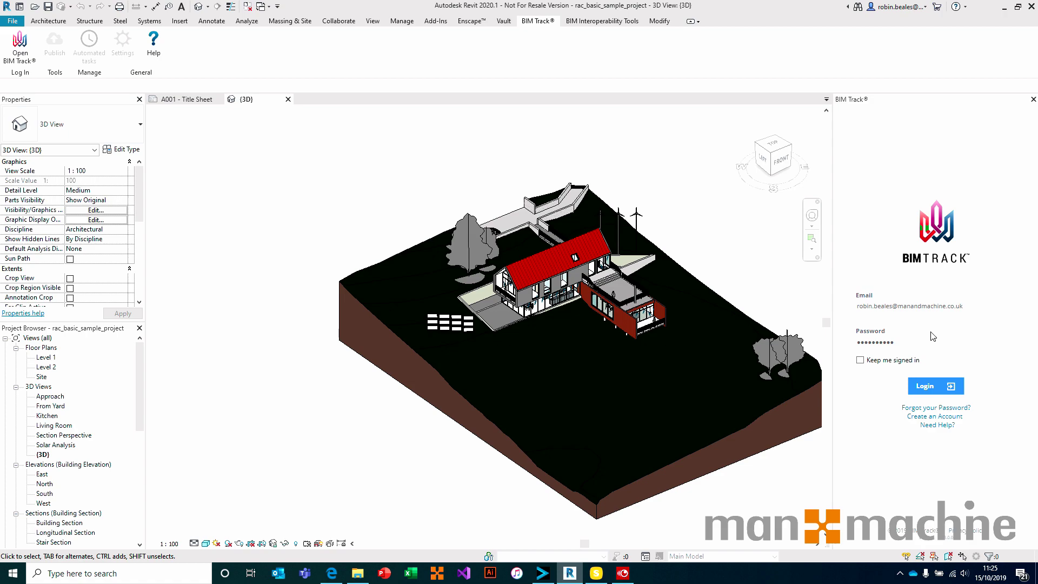
left_click(925, 386)
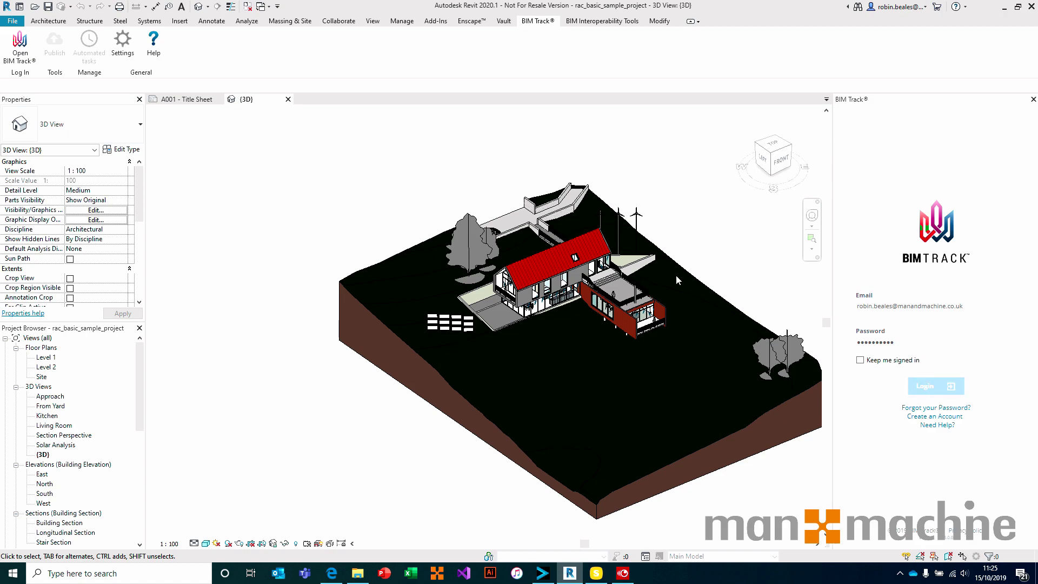
middle_click_drag(650, 273, 562, 263)
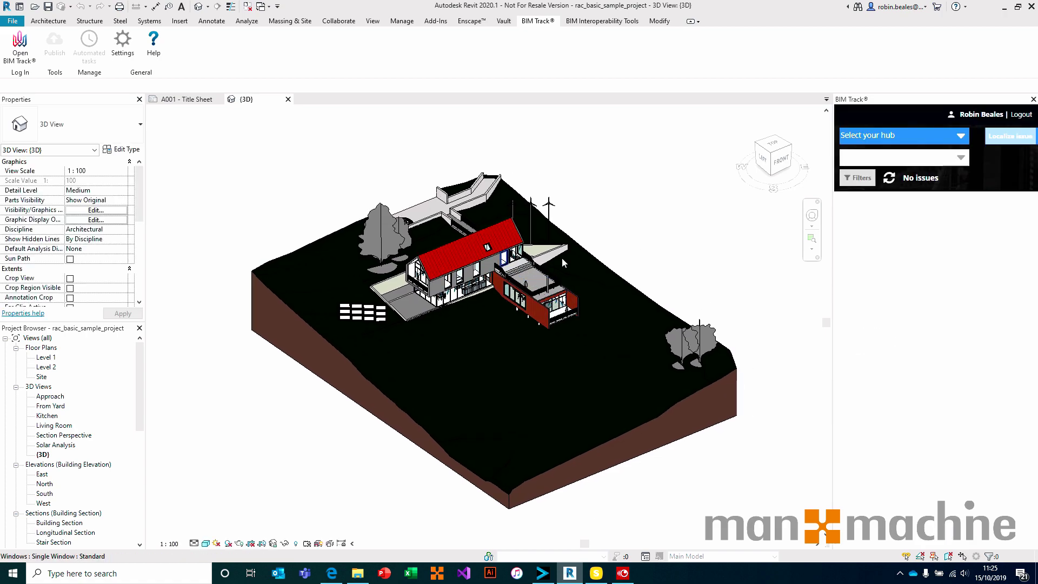
- Load the issues of Temporary Project from the manandmachinedemo hub in BIM Track
left_click(960, 137)
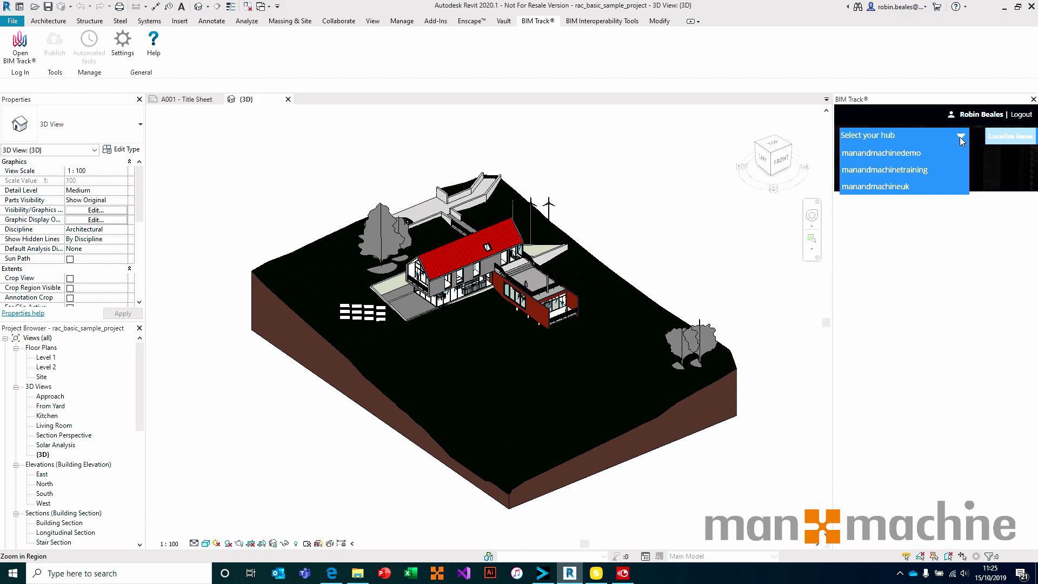
left_click(934, 153)
left_click(933, 158)
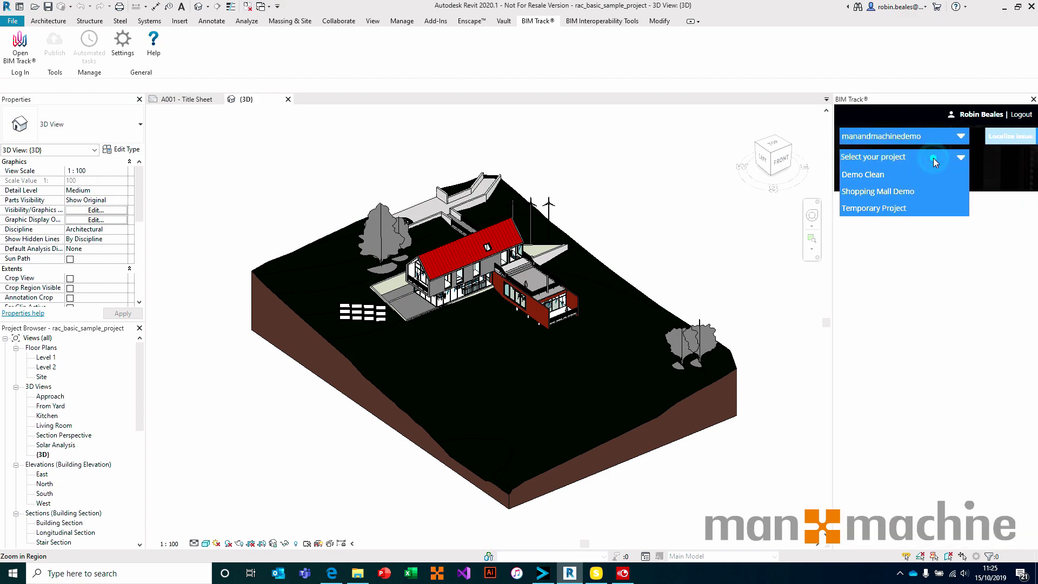
left_click(910, 208)
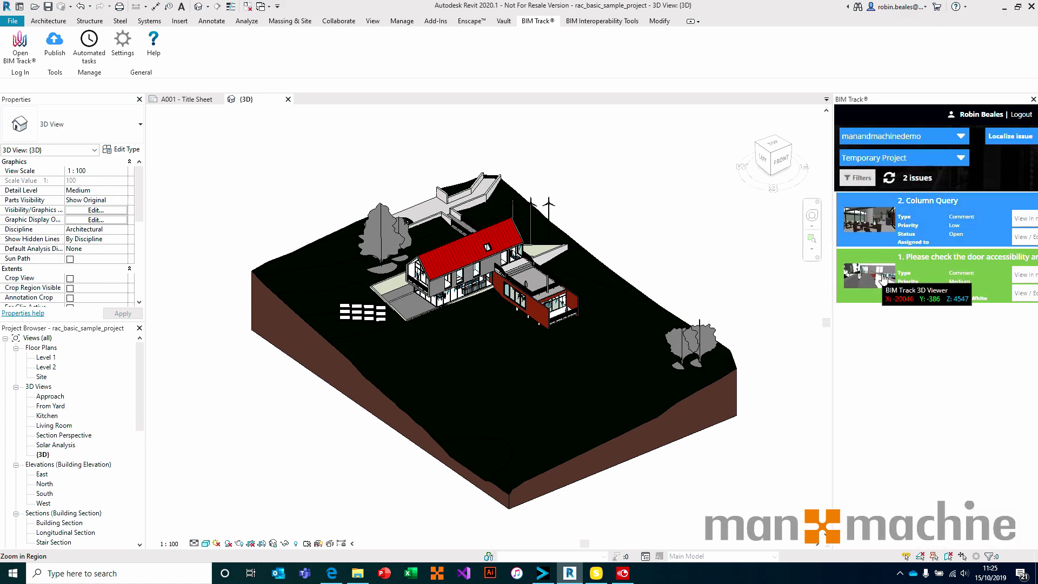
- Show the door accessibility issue in the Revit model through its BIM Track perspective camera view
left_click(1024, 276)
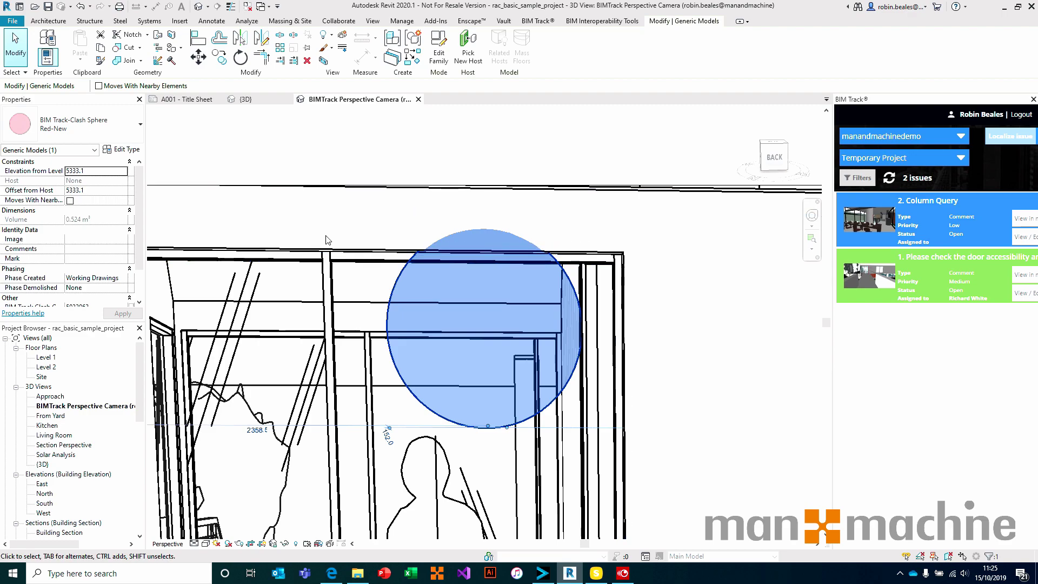
scroll(326, 240, "down", 5)
middle_click_drag(326, 240, 388, 189)
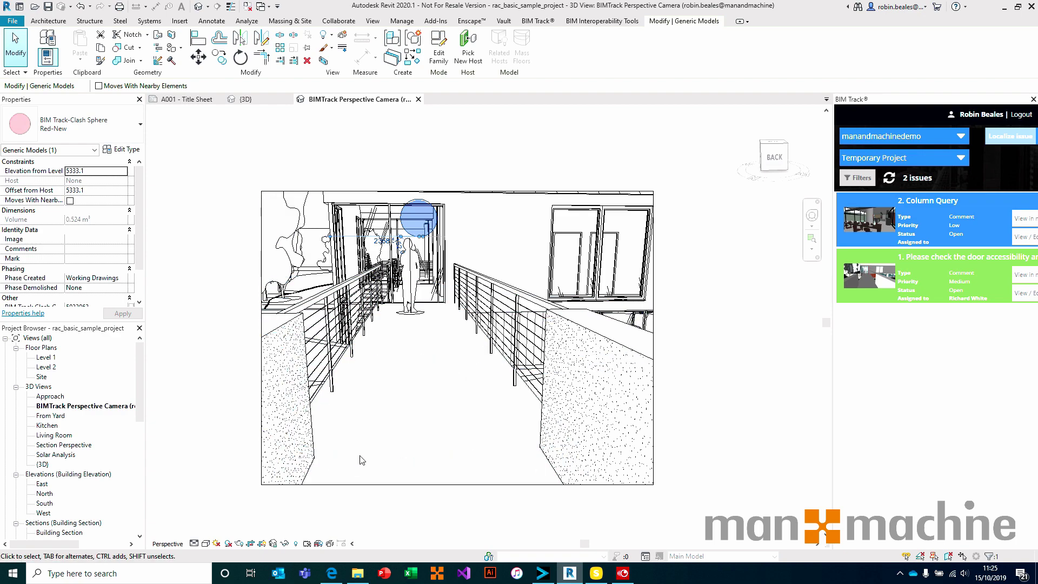
- Try to move the crop region of the issue's perspective camera view
left_click(313, 192)
left_click_drag(314, 191, 349, 251)
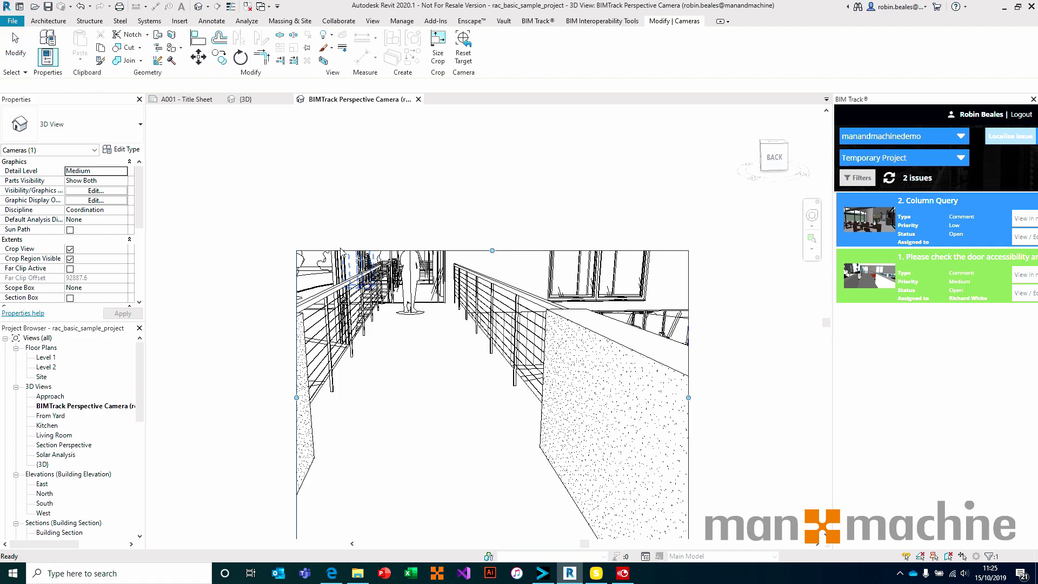
key("ctrl+z")
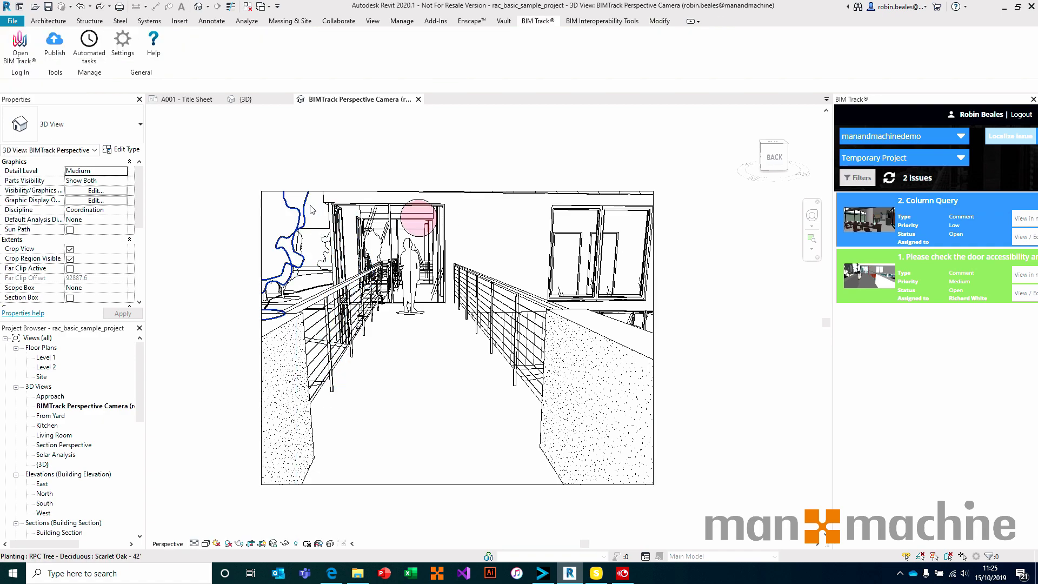
left_click(311, 210)
key("Escape")
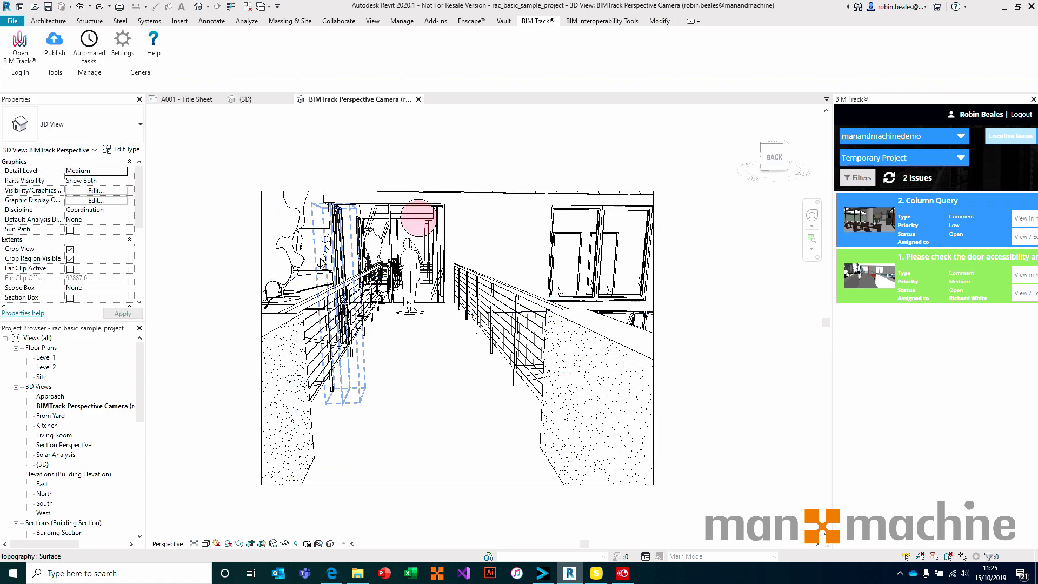
- Select elements around the entrance bridge in turn, including the curtain wall and the concrete retaining wall, to inspect them
left_click(323, 303)
left_click(320, 304)
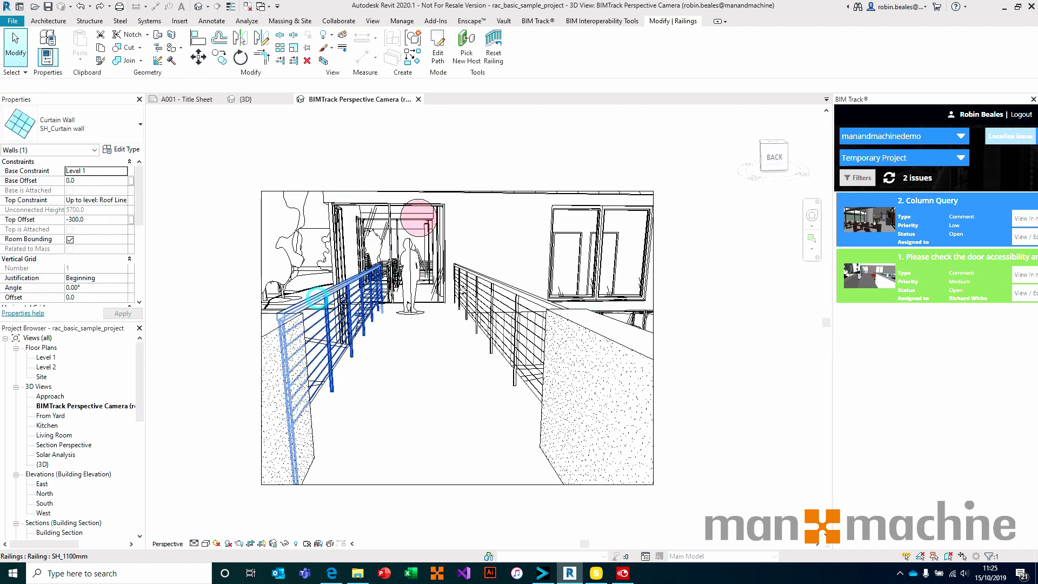
left_click(503, 285)
left_click(595, 378)
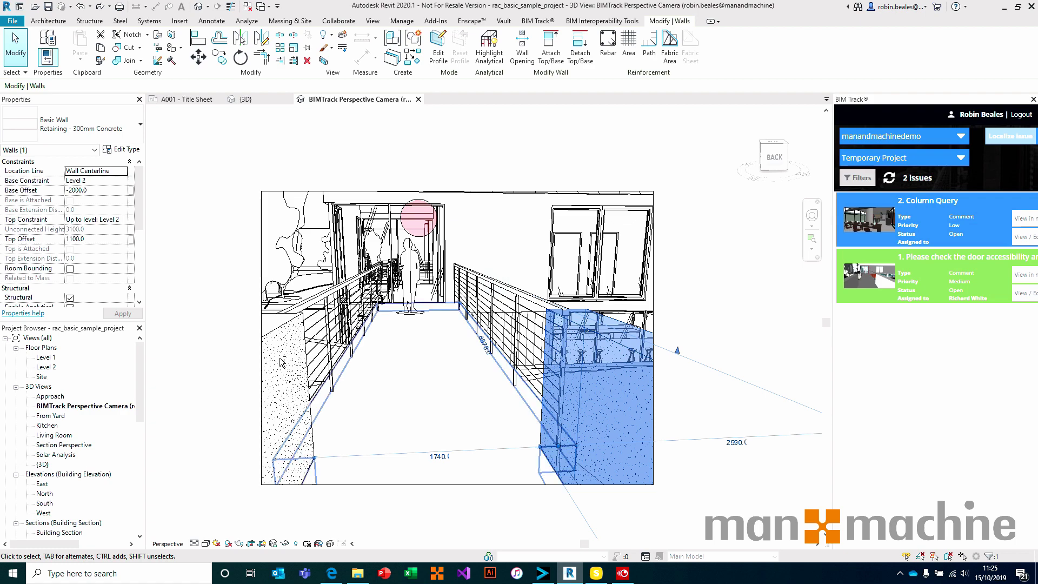
- Select the railings, the walkway floor and the curtain wall around the entrance bridge to inspect them
left_click(303, 311)
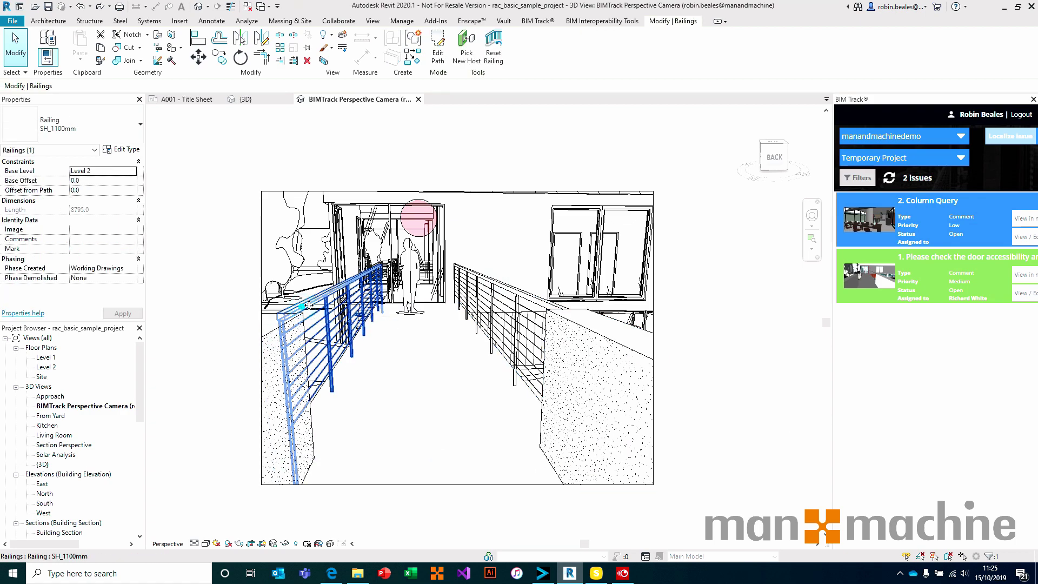
left_click(497, 319)
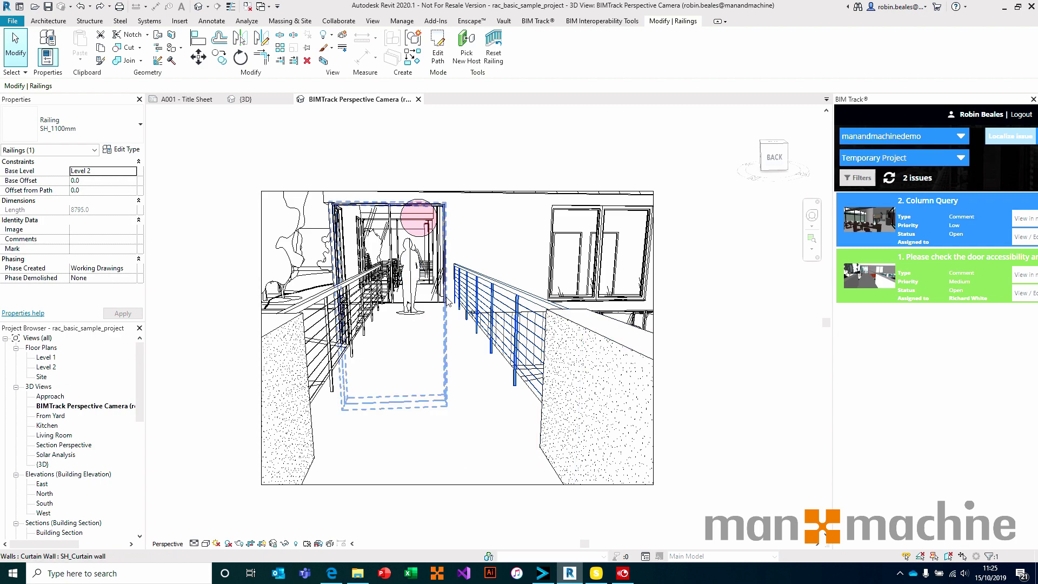
left_click(480, 340, "ctrl")
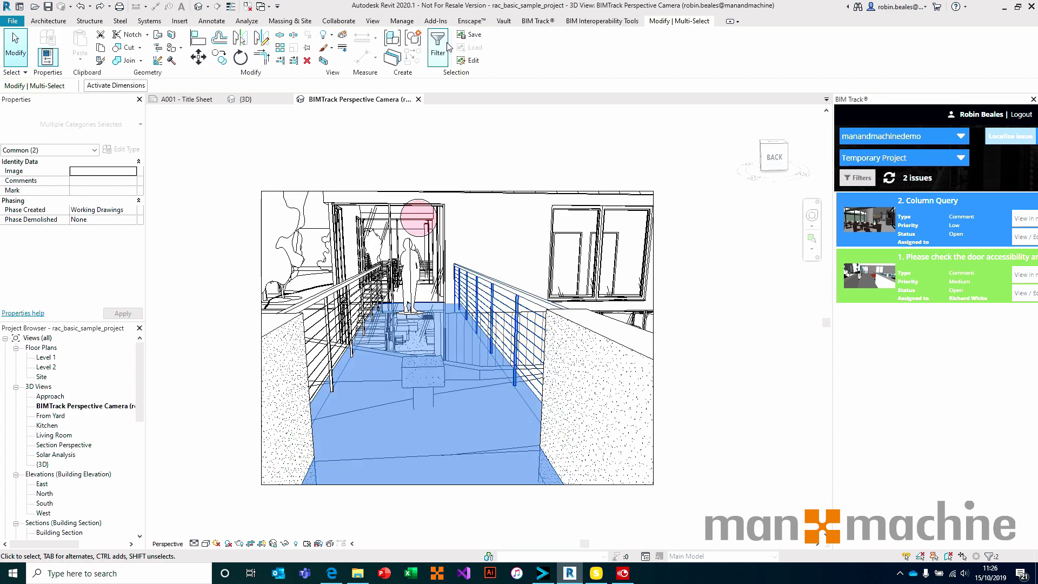
left_click(398, 209, "ctrl")
- Switch to the {3D} view and show the entrance bridge close up from the back, looking towards the door
key("ctrl+Tab")
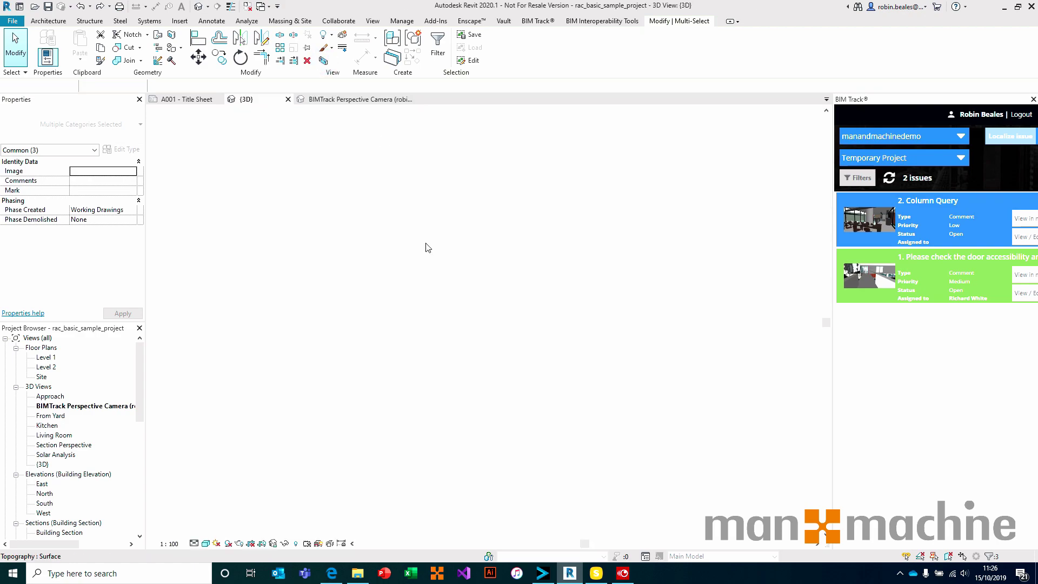
left_click(559, 165)
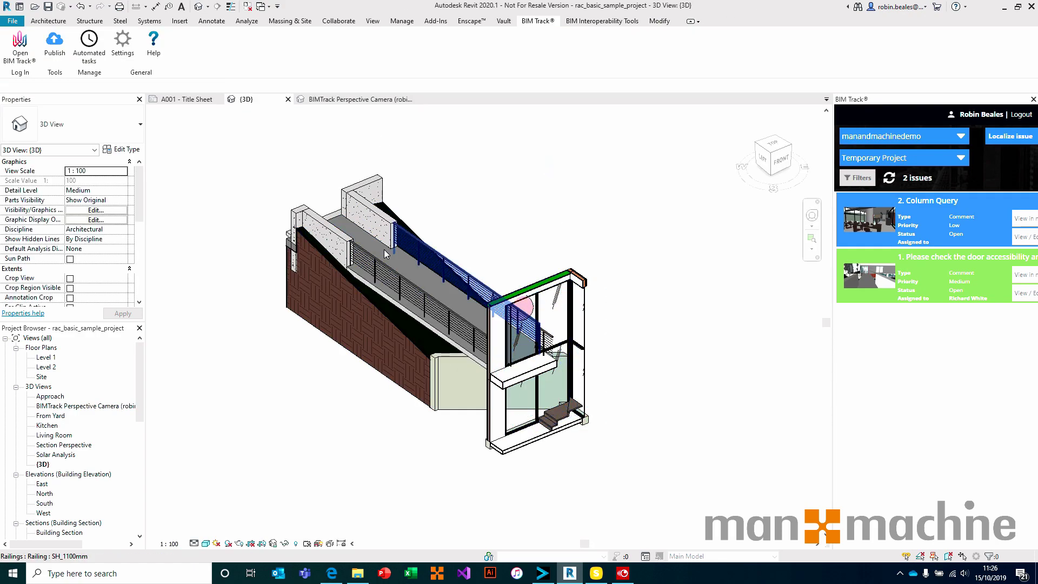
middle_click_drag(385, 255, 507, 301, "shift")
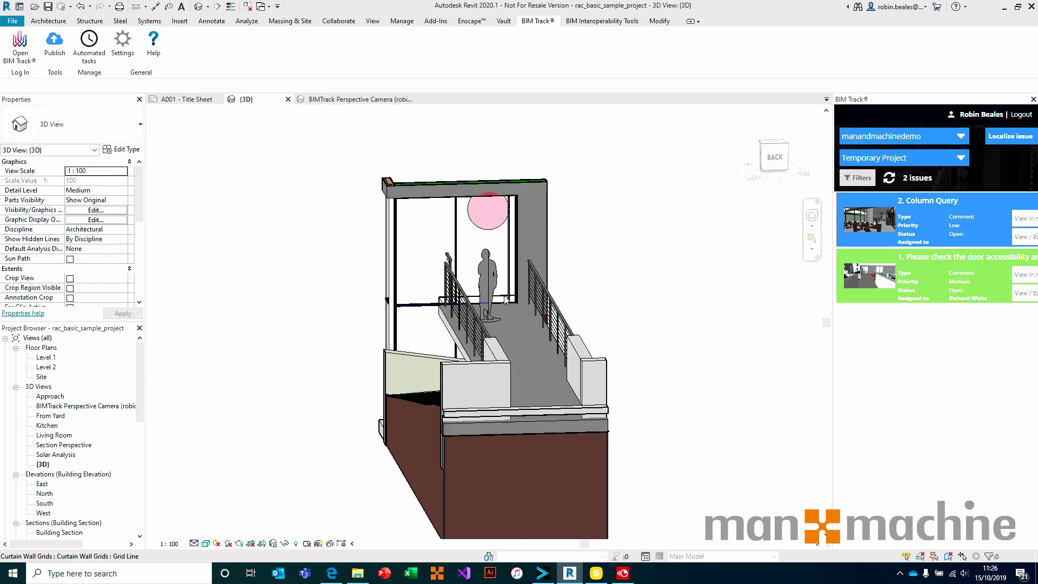
scroll(506, 301, "up", 5)
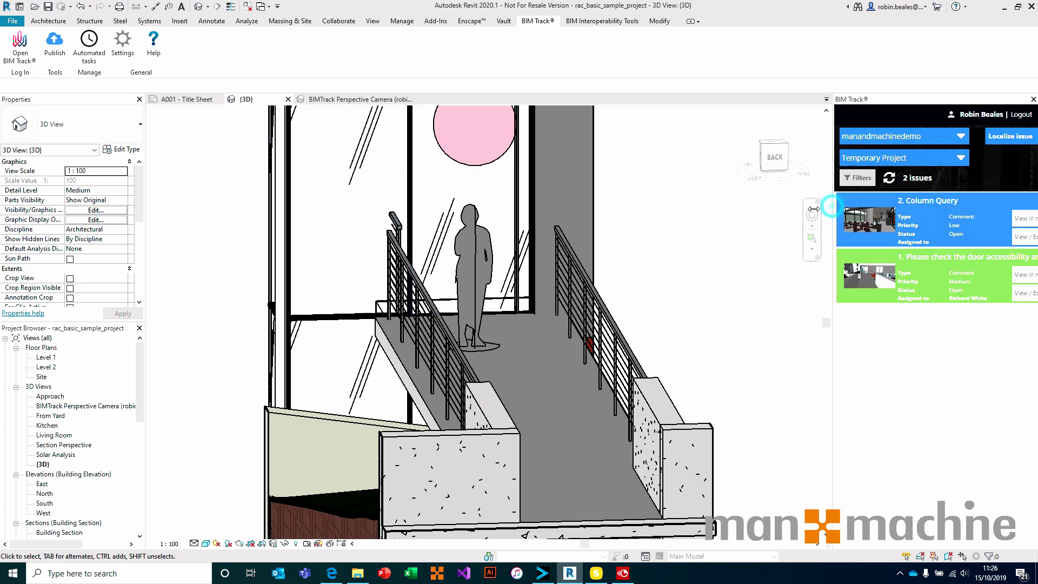
- Widen the BIM Track issue list and add a viewpoint from the current 3D view to the door accessibility issue
left_click_drag(832, 206, 752, 207)
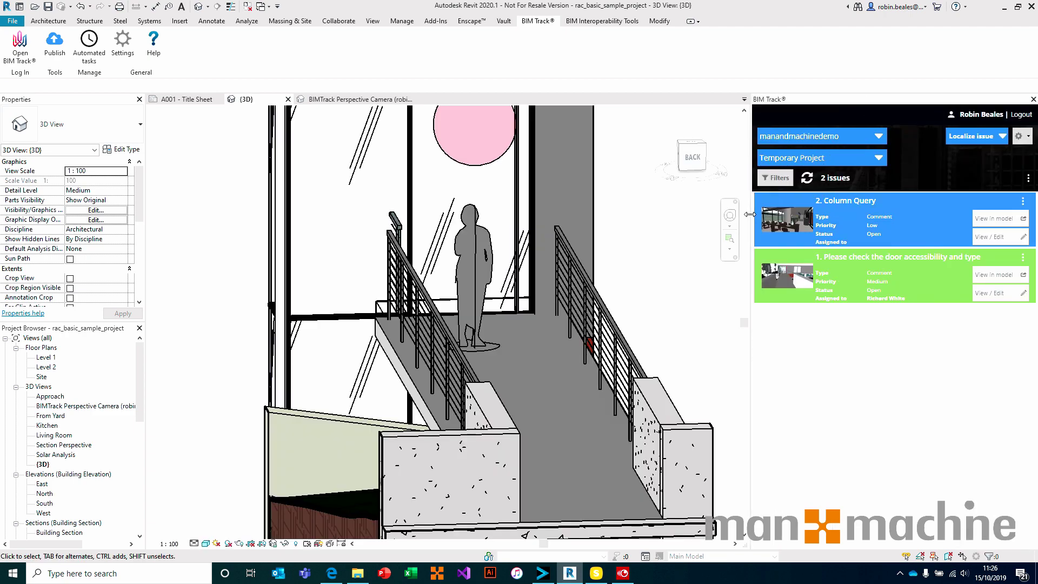
left_click(1022, 201)
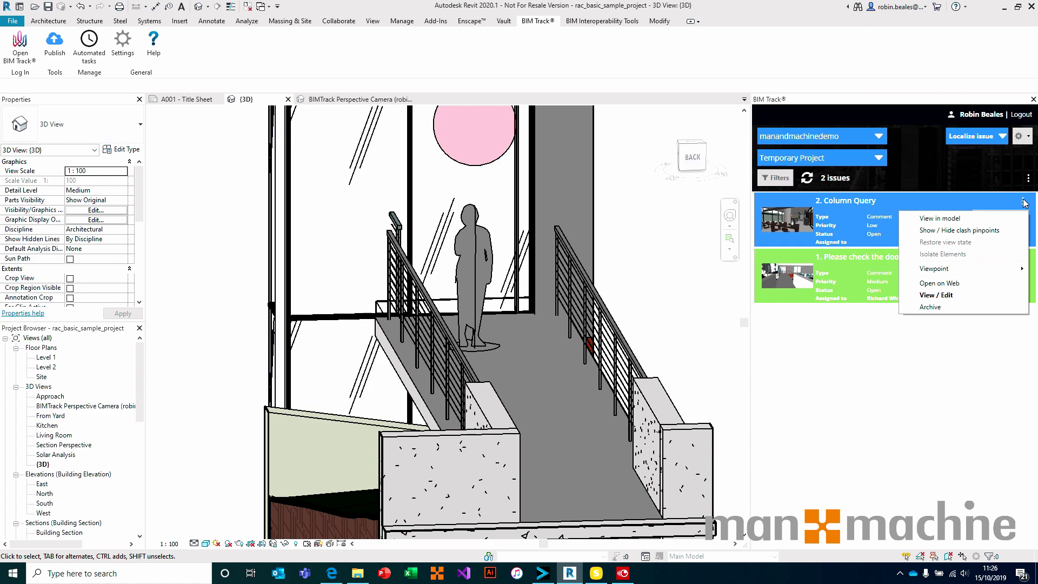
left_click(939, 377)
left_click(1023, 259)
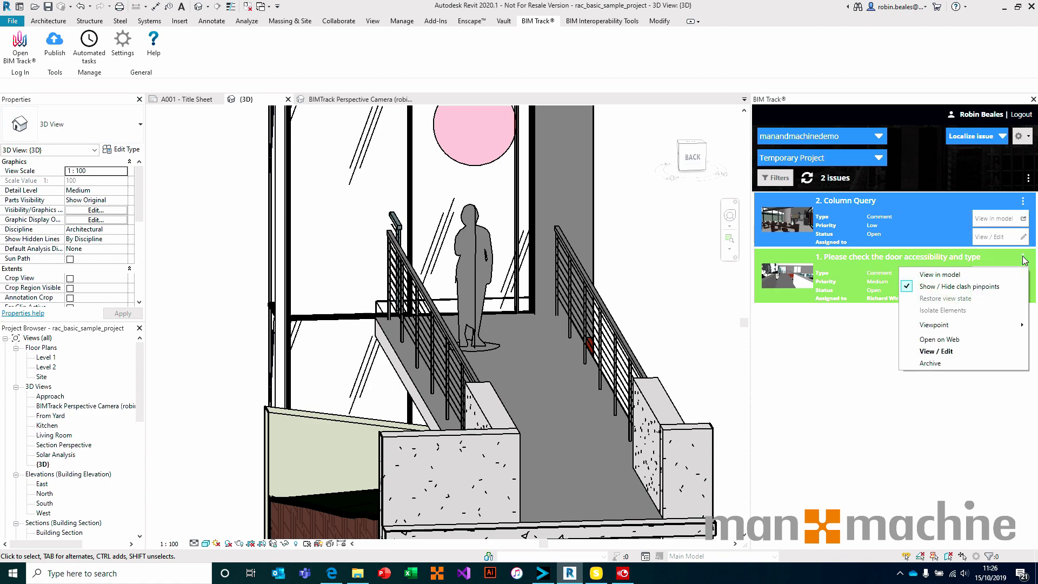
left_click(975, 324)
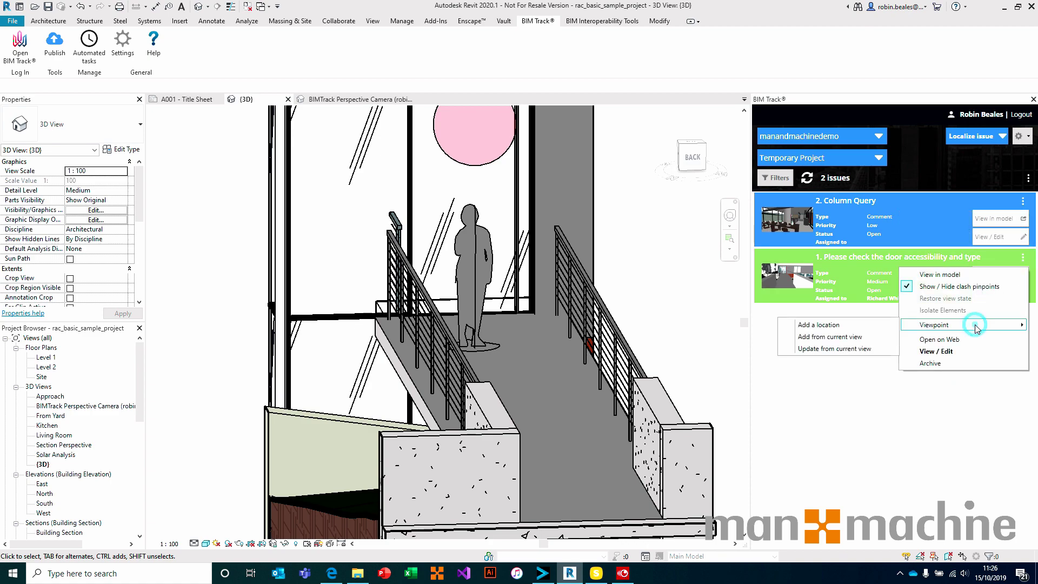
left_click(852, 337)
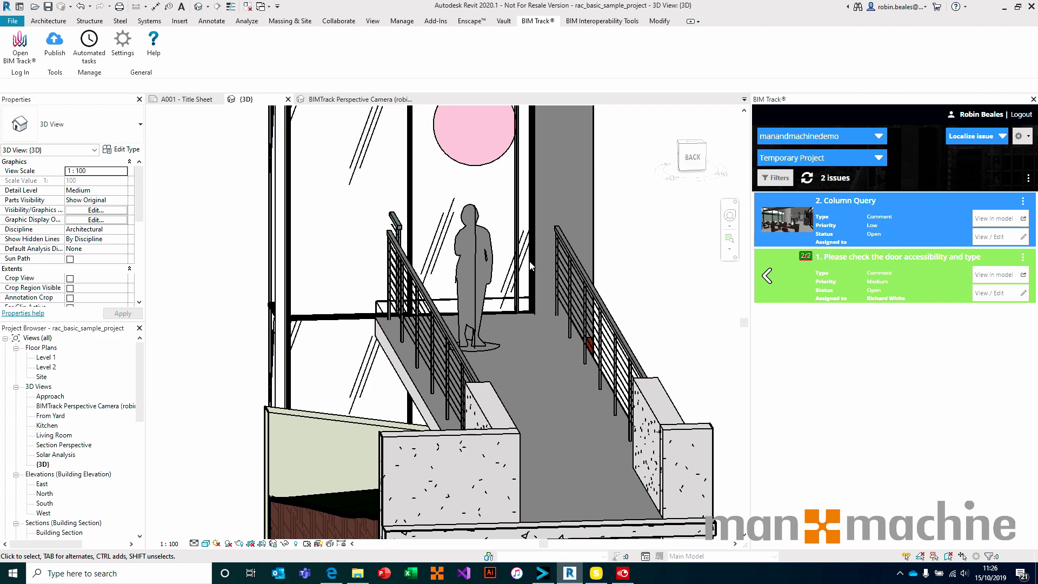
- Face the 3D view straight towards the entrance and compare the viewpoint images of the door accessibility issue in the issue list
middle_click_drag(524, 329, 536, 295, "shift")
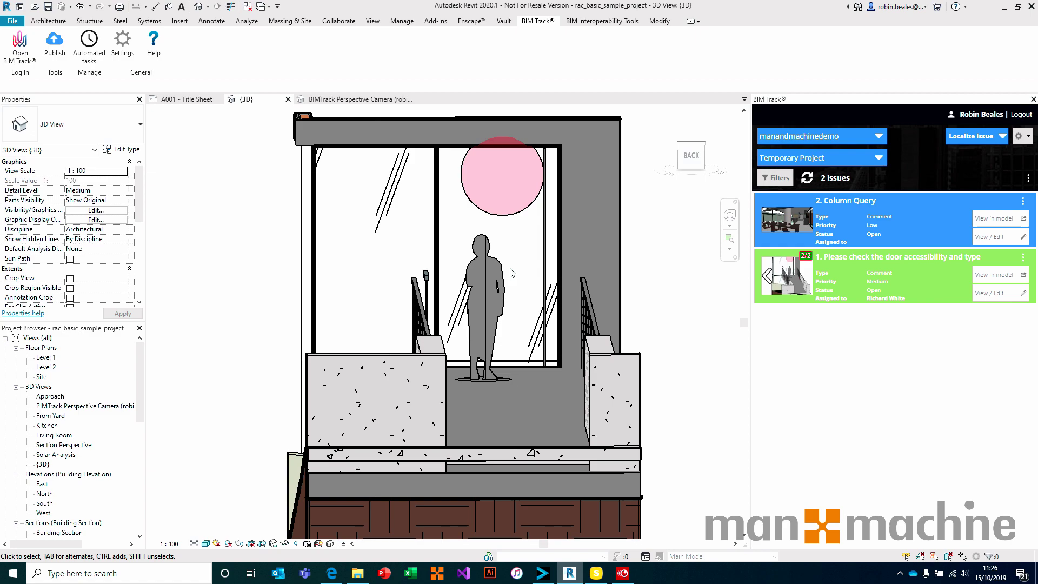
left_click(768, 276)
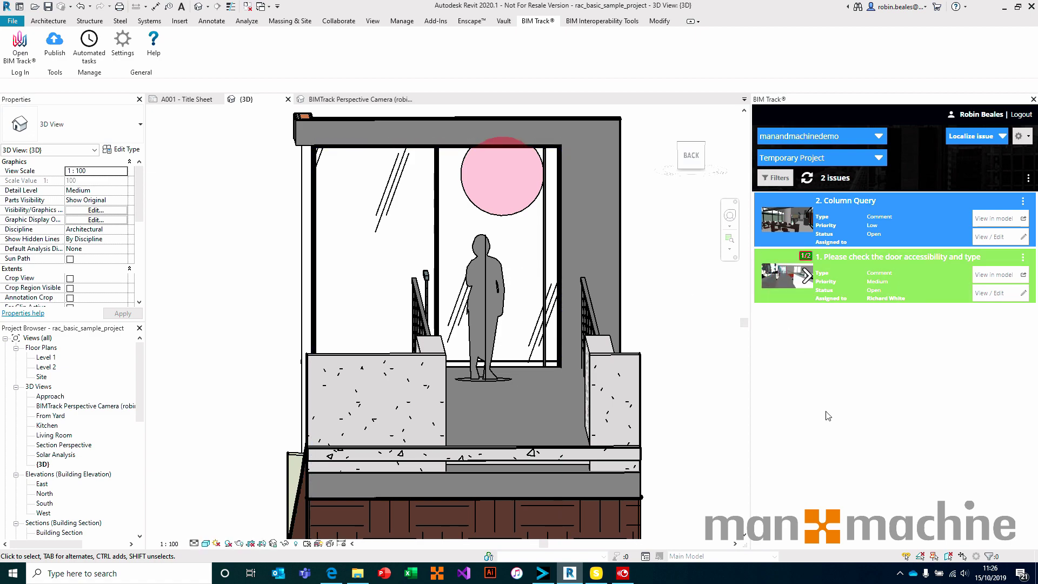
left_click(807, 276)
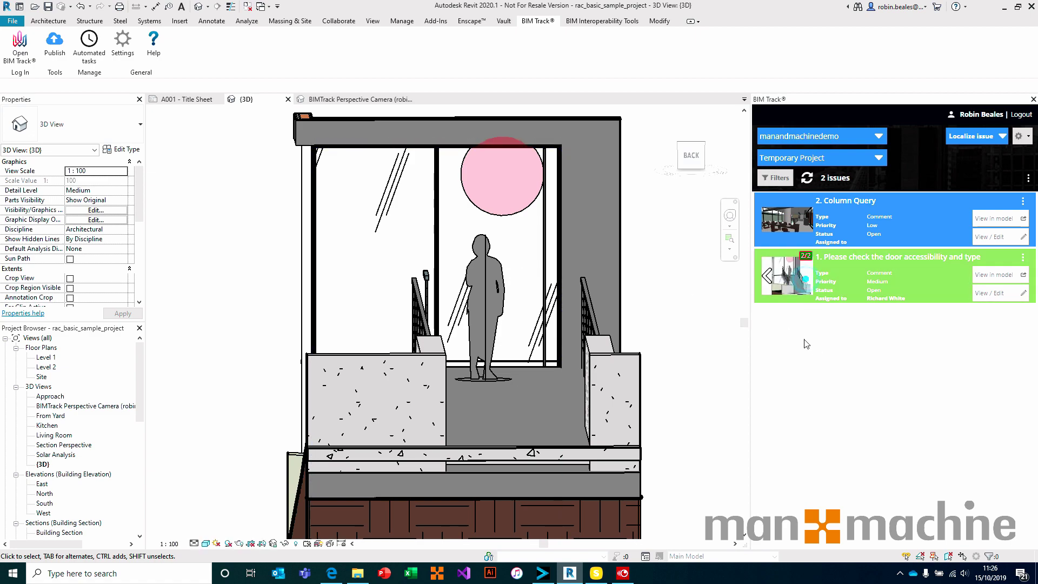
left_click(767, 277)
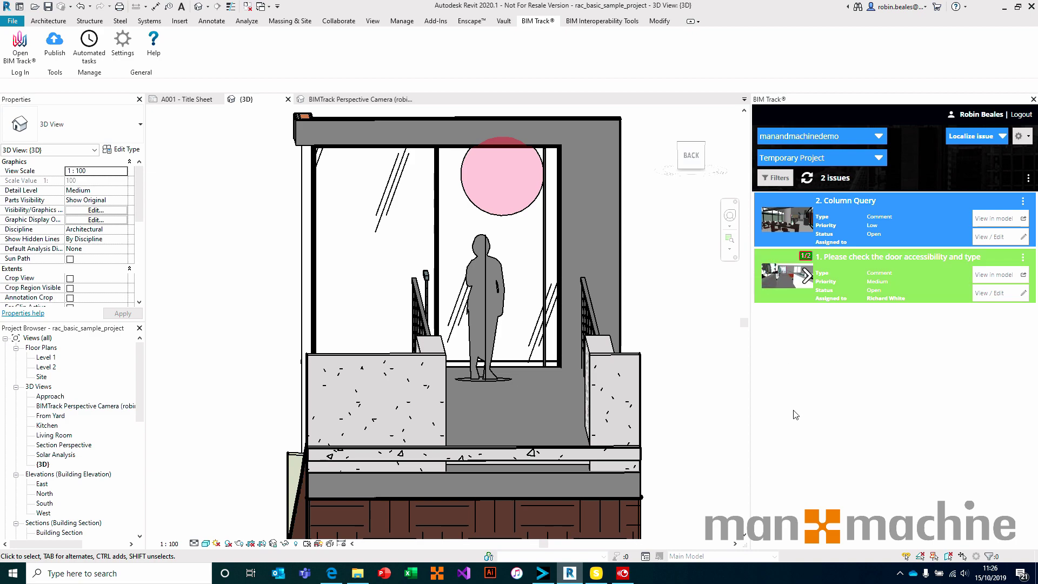
left_click(807, 276)
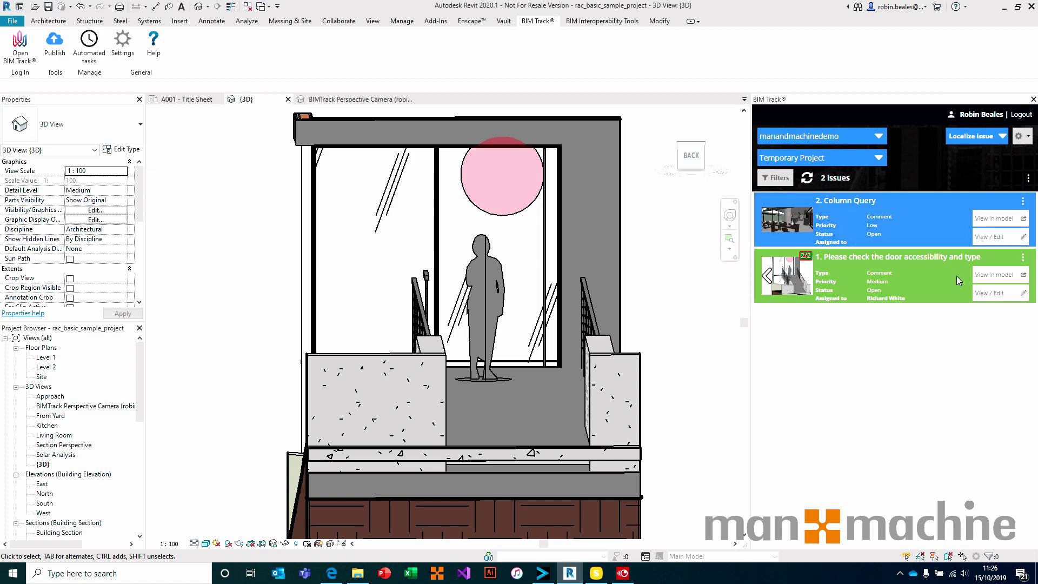
- Examine the door accessibility issue on the BIM Track website, close its page and return to Revit
left_click(1022, 258)
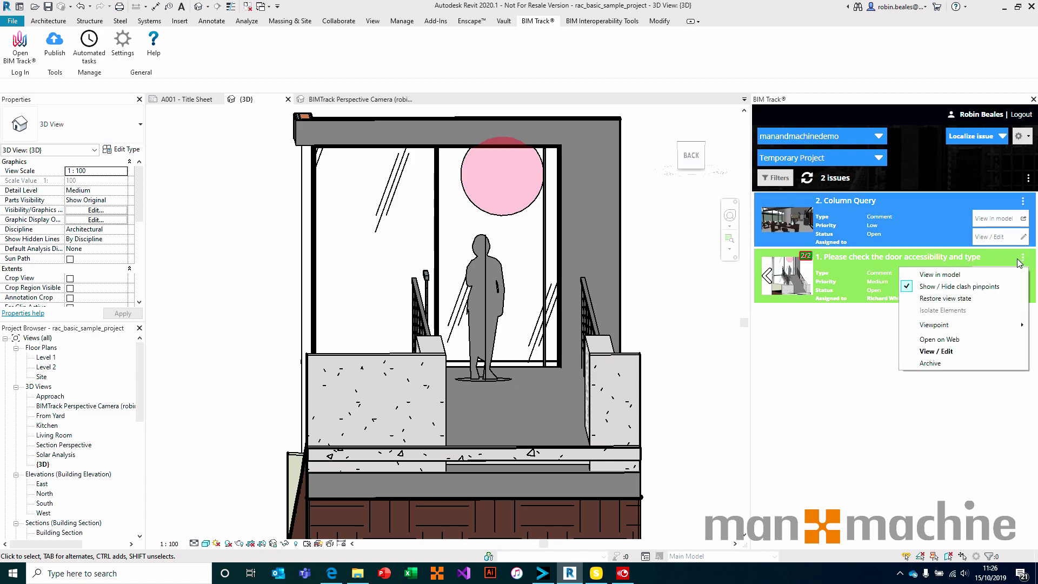
left_click(966, 343)
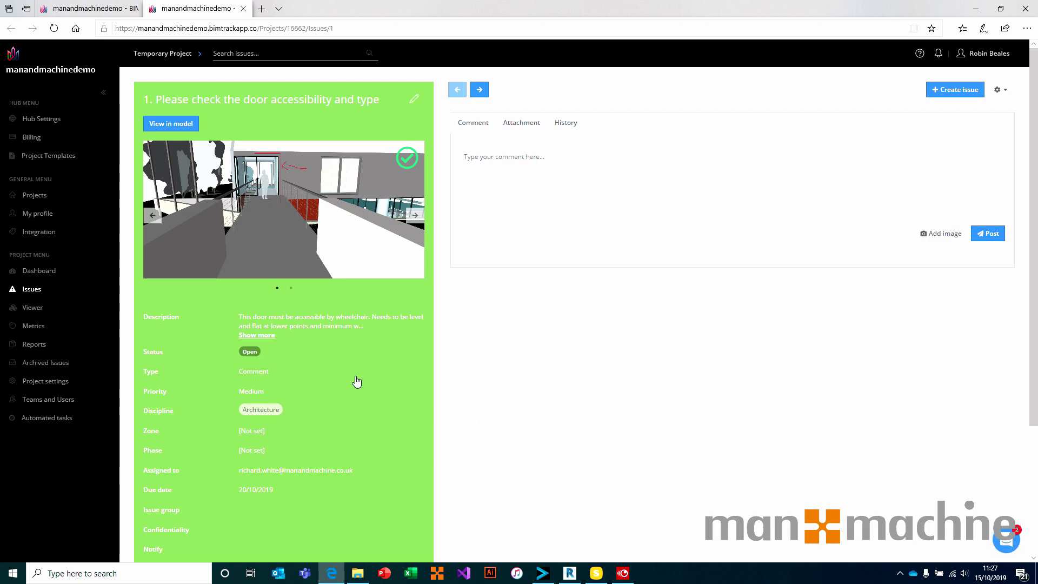
left_click(244, 9)
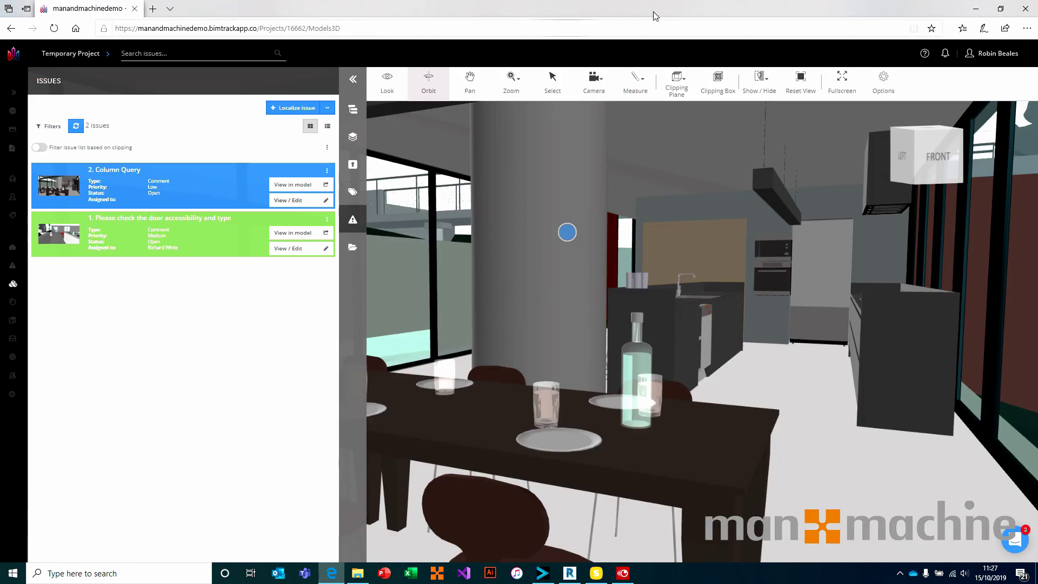
left_click(976, 9)
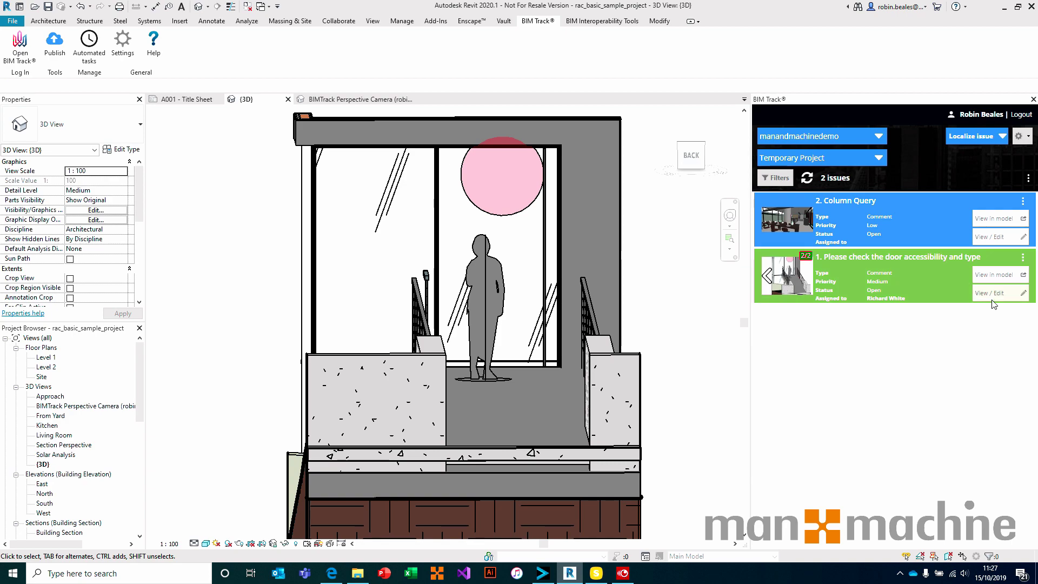
- Open the door accessibility issue for editing and review its viewpoint images and description
left_click(993, 297)
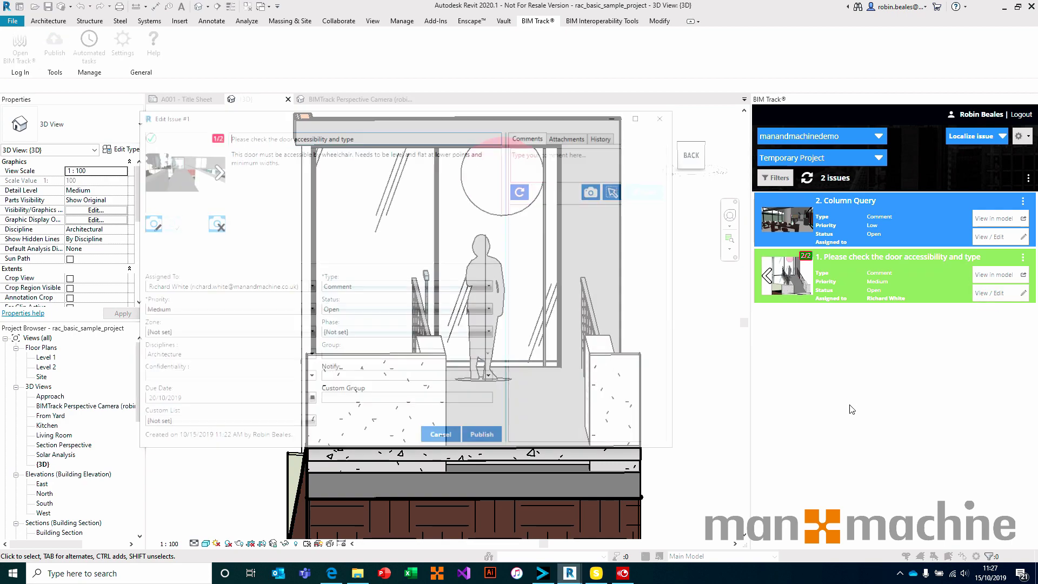
left_click_drag(342, 119, 430, 141)
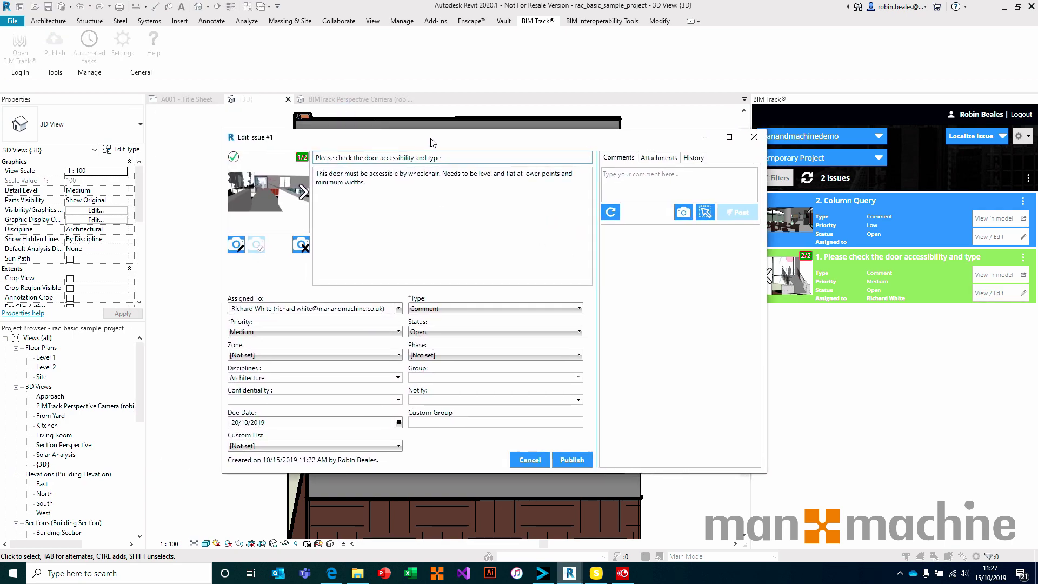
left_click(302, 194)
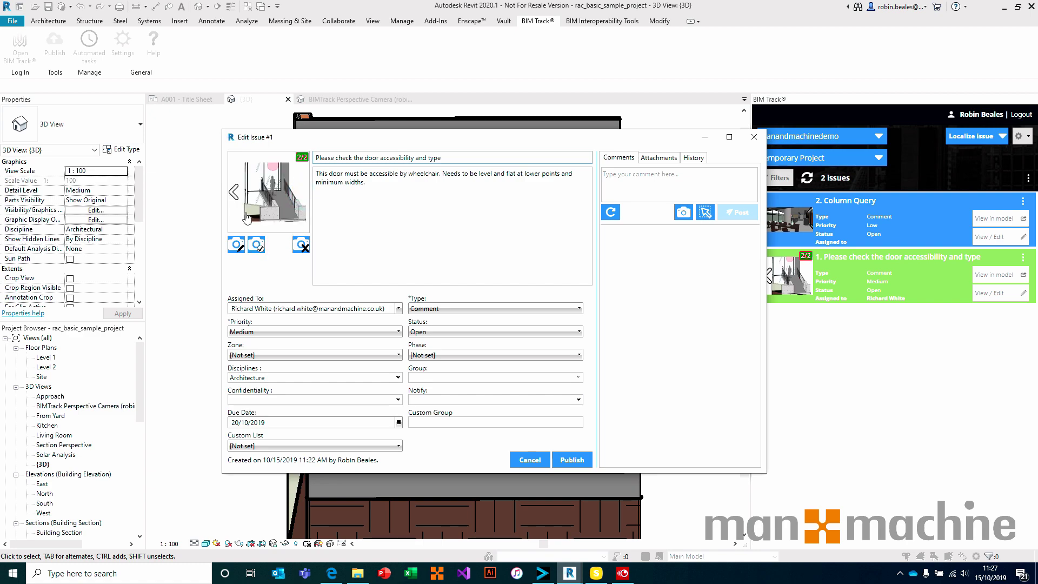
left_click(234, 192)
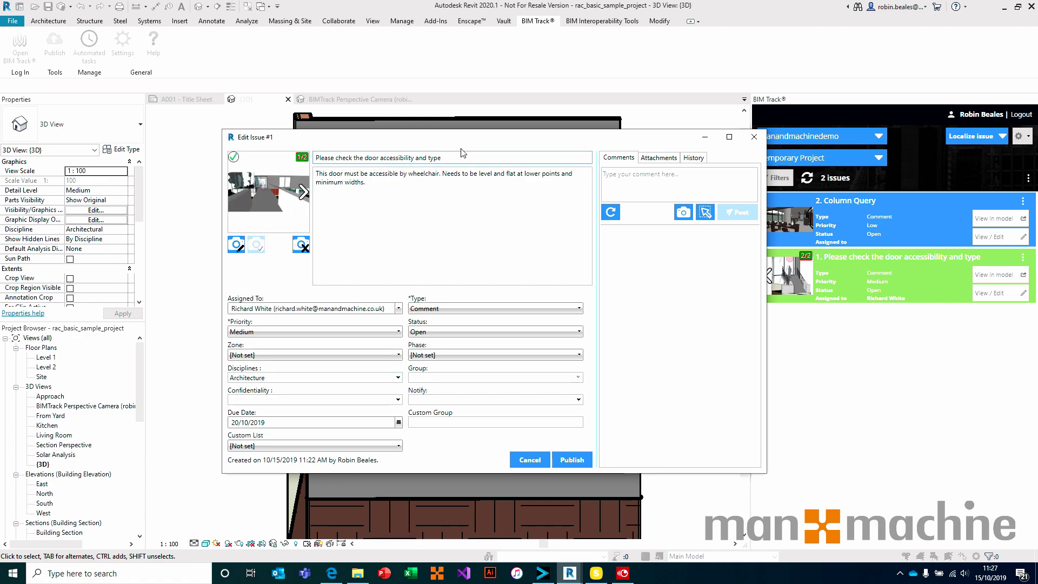
left_click(456, 254)
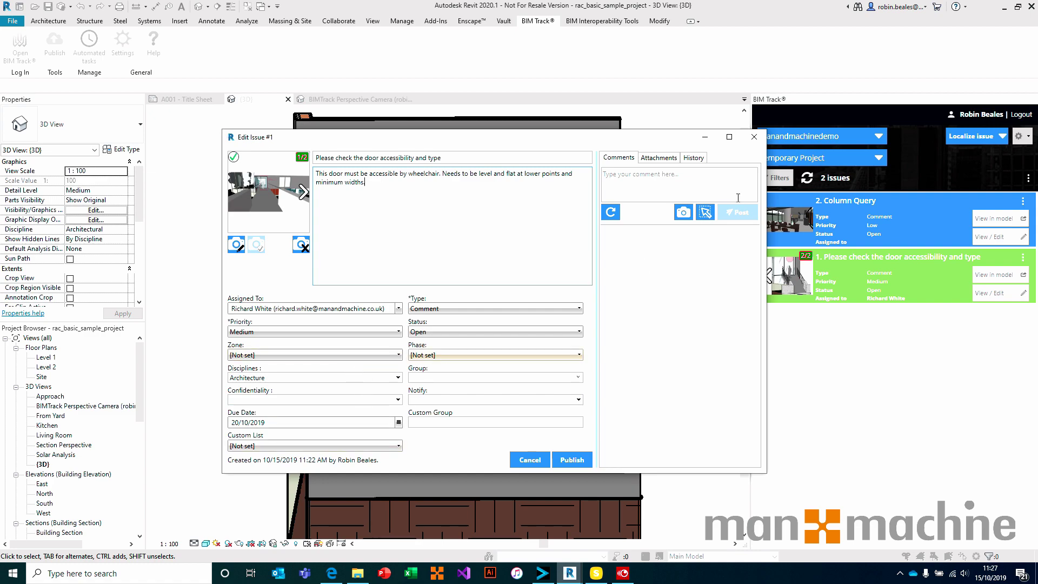
- Post the comment "Checked and all OK." on the door accessibility issue and look at its attachments
left_click(692, 178)
type("Checked and all OK.")
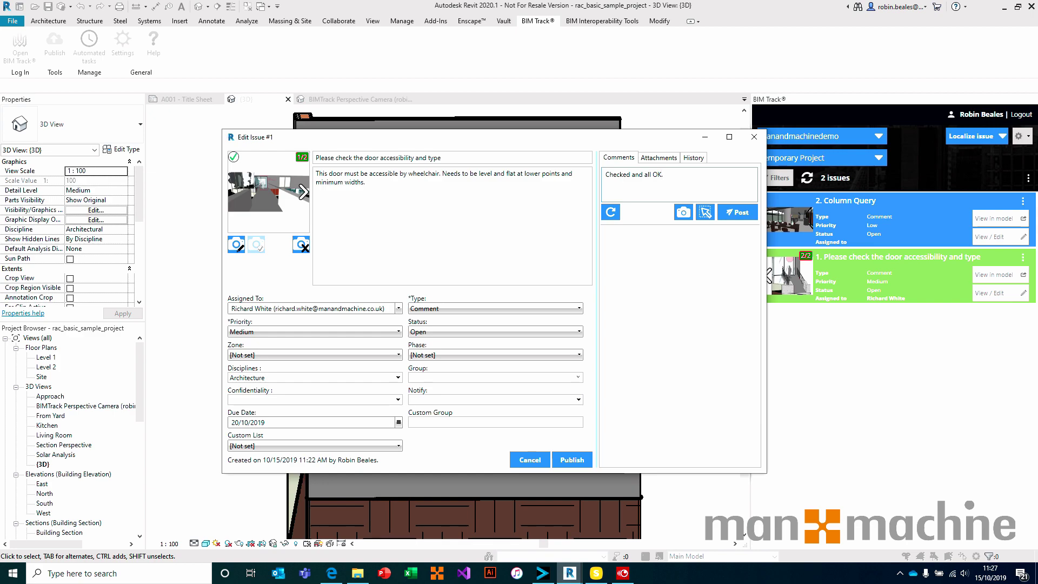
left_click(734, 212)
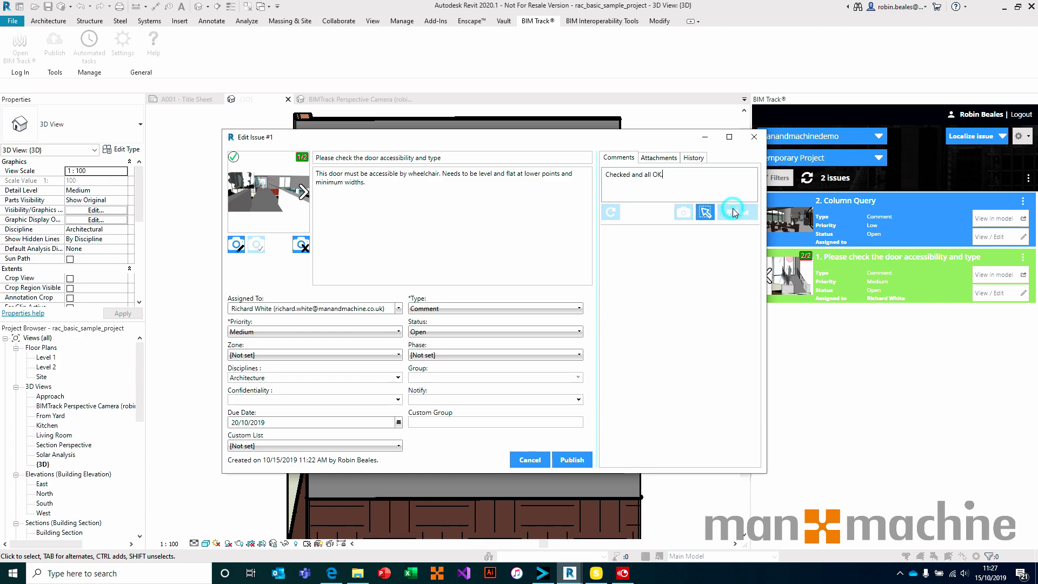
left_click(666, 158)
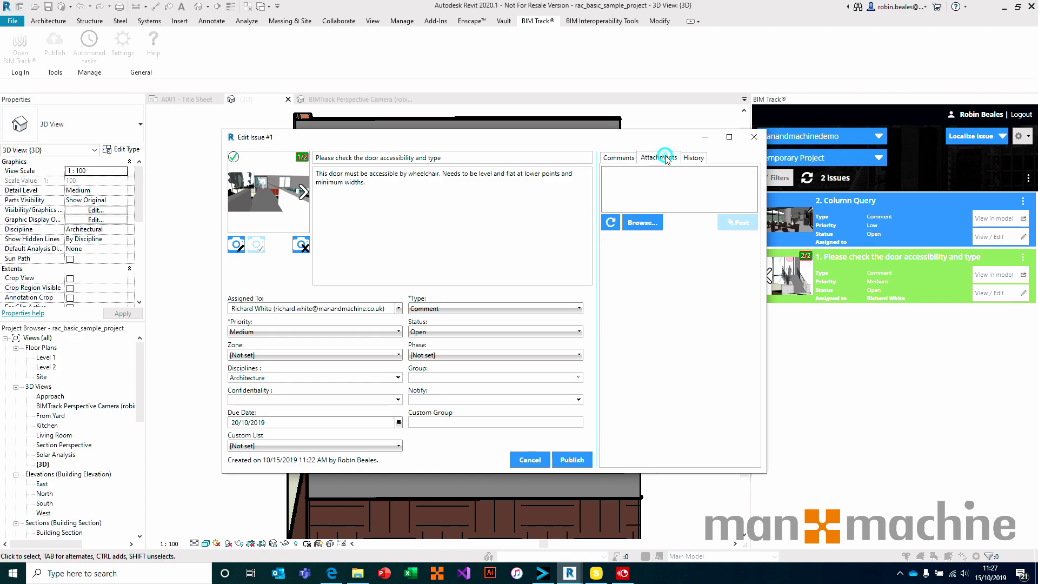
left_click(619, 158)
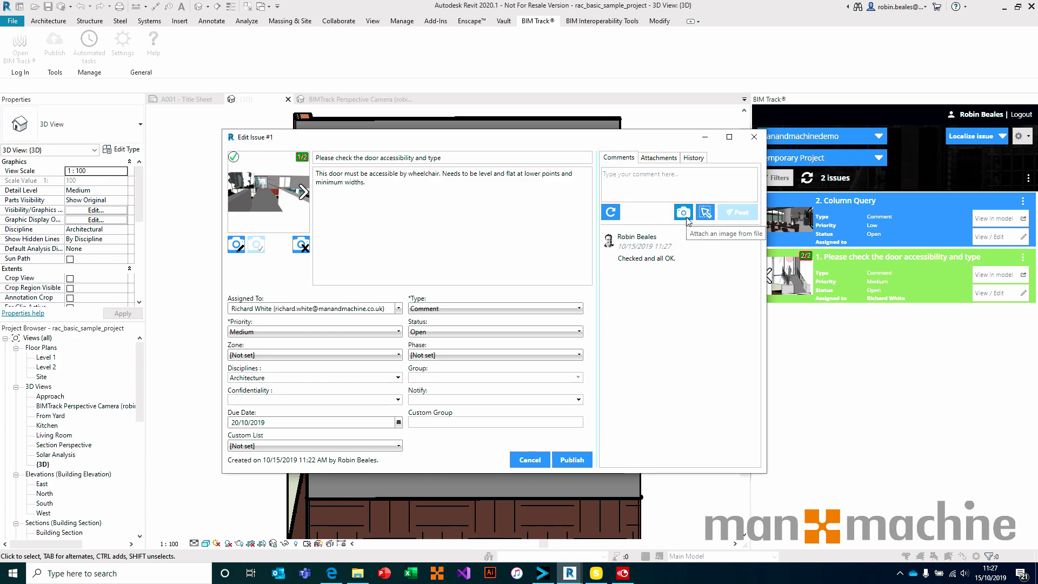
- Capture the figure and bridge area of the 3D view as an image and post it with the comment "This was fine."
left_click(705, 212)
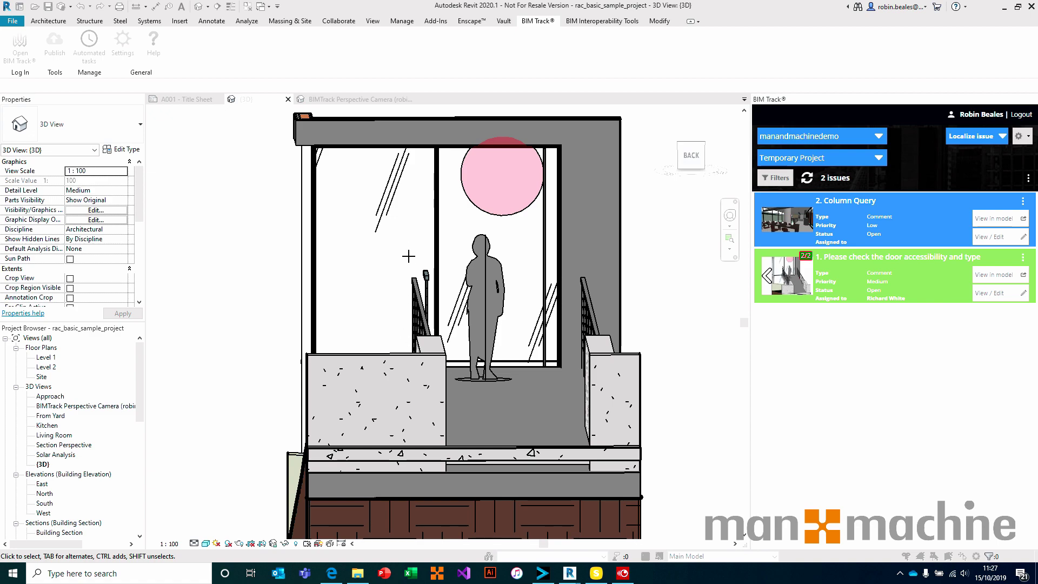
left_click_drag(407, 243, 641, 378)
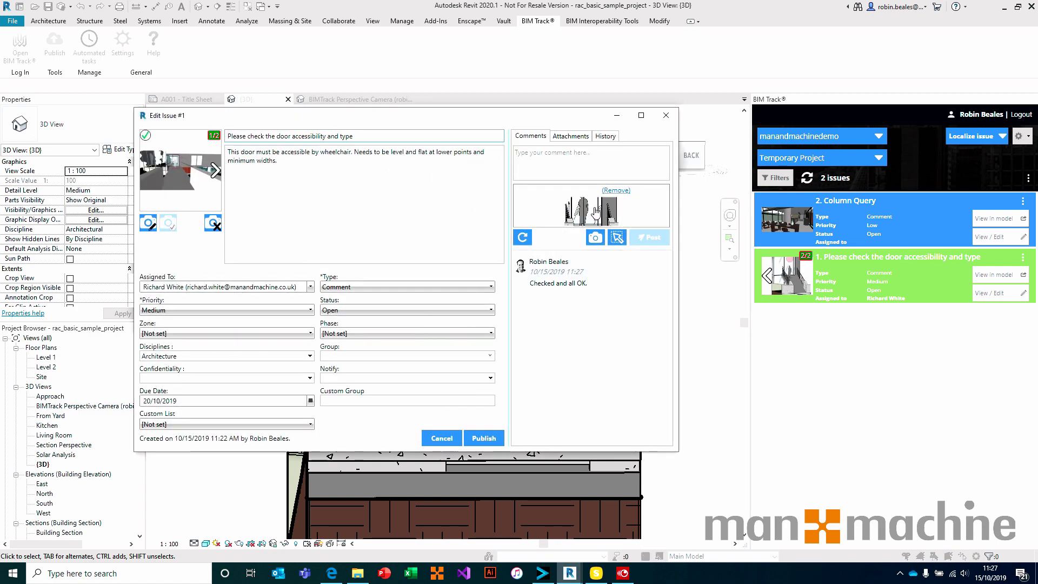
left_click(622, 159)
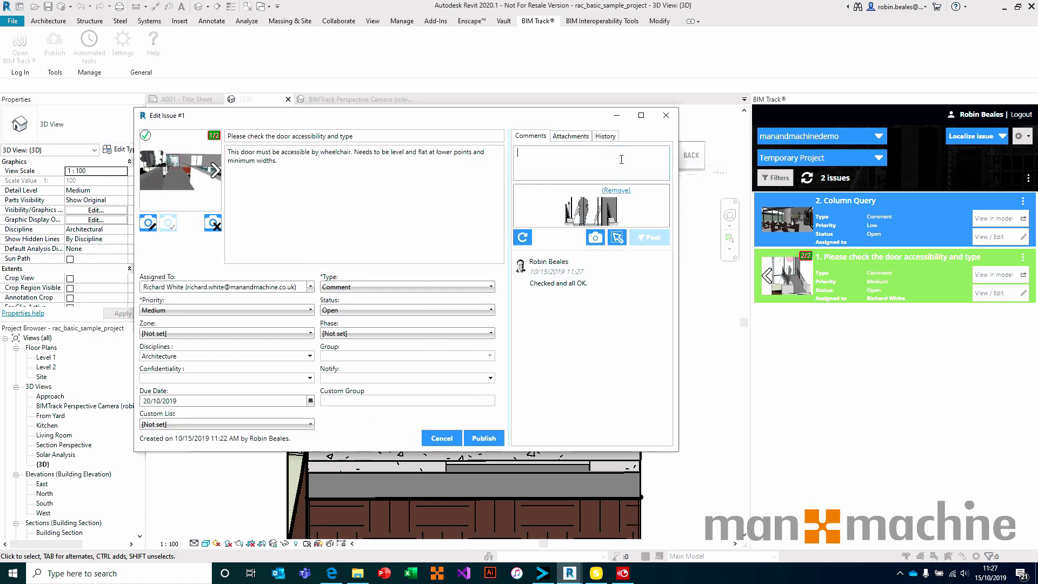
type("This was fine.")
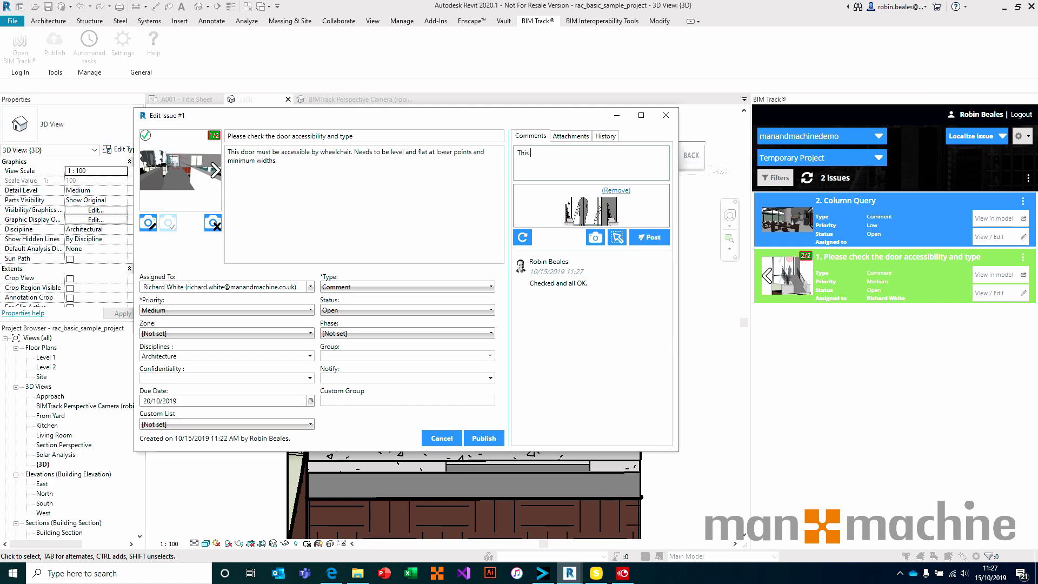
left_click(652, 234)
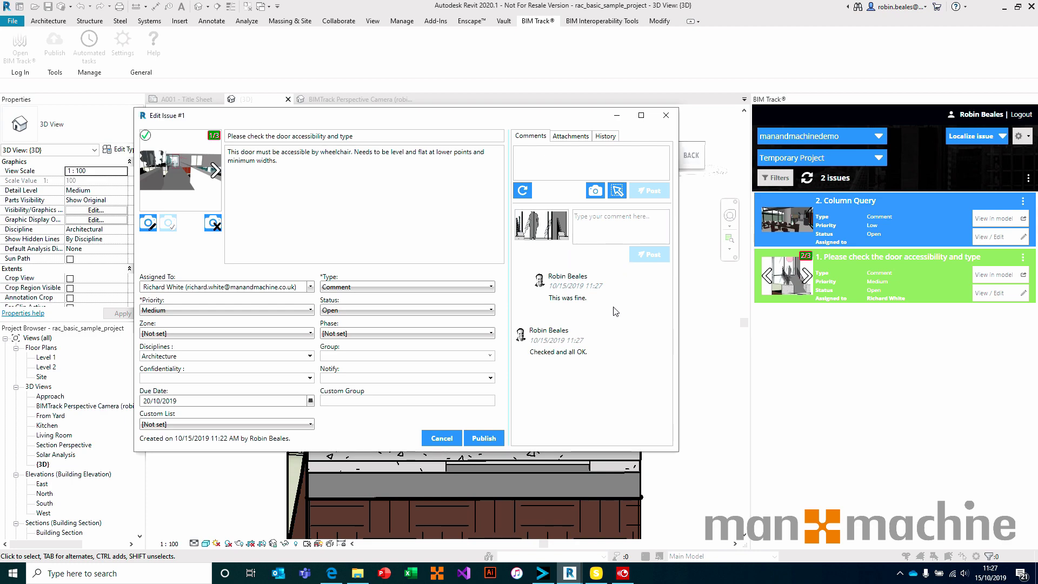
- Review the door accessibility issue's change history and the details of its logged updates
left_click(606, 137)
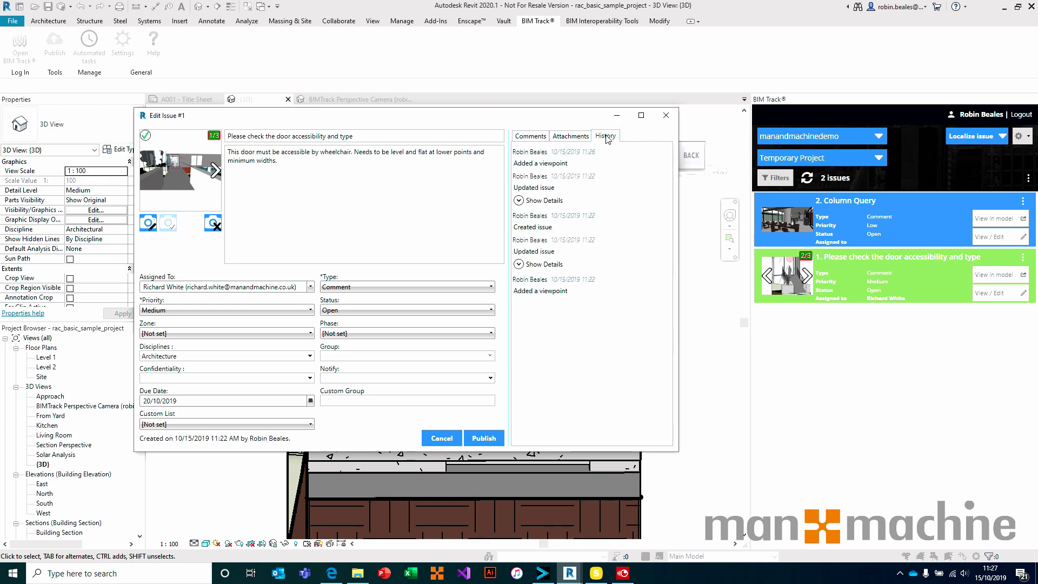
left_click(520, 201)
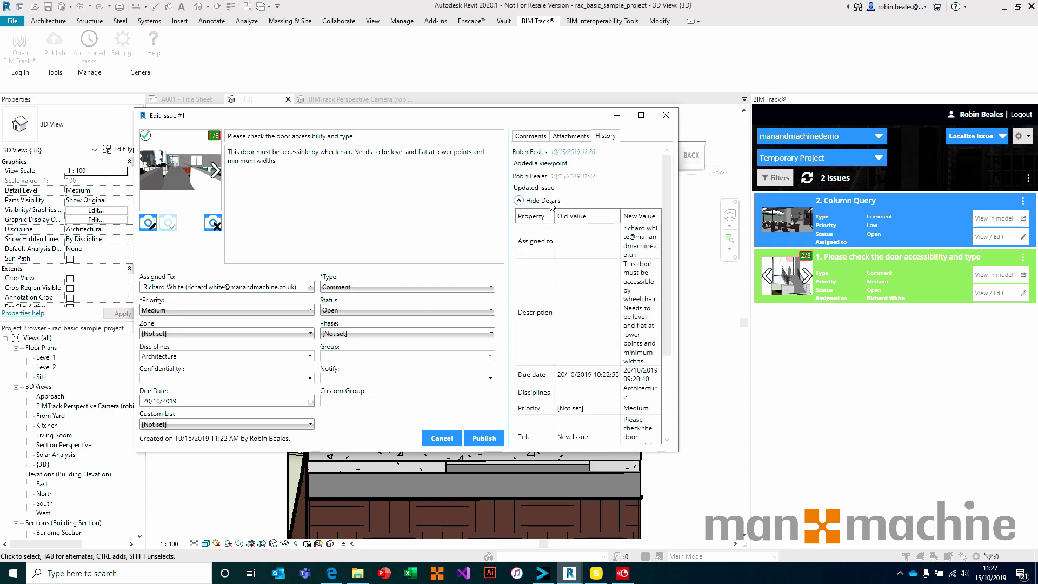
left_click(519, 201)
left_click(520, 264)
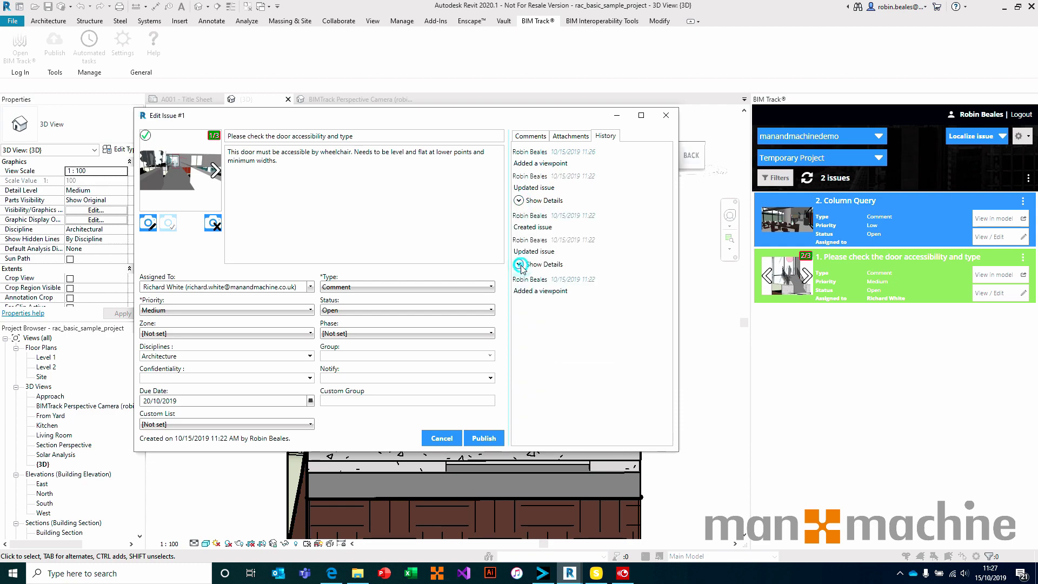
left_click(523, 265)
- Set the door accessibility issue's status to In Progress and publish the change
left_click(394, 310)
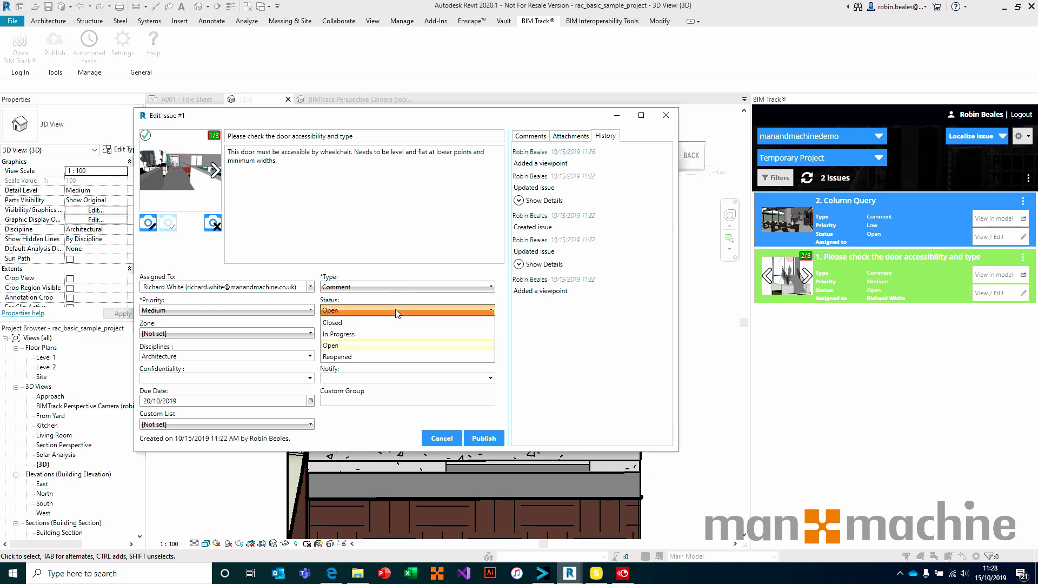
left_click(360, 334)
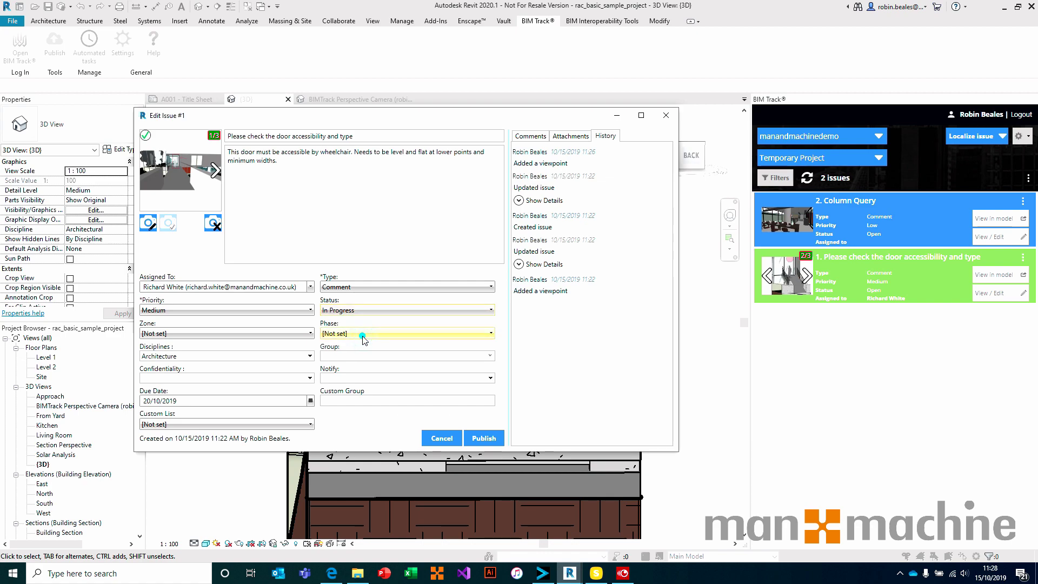
left_click(485, 439)
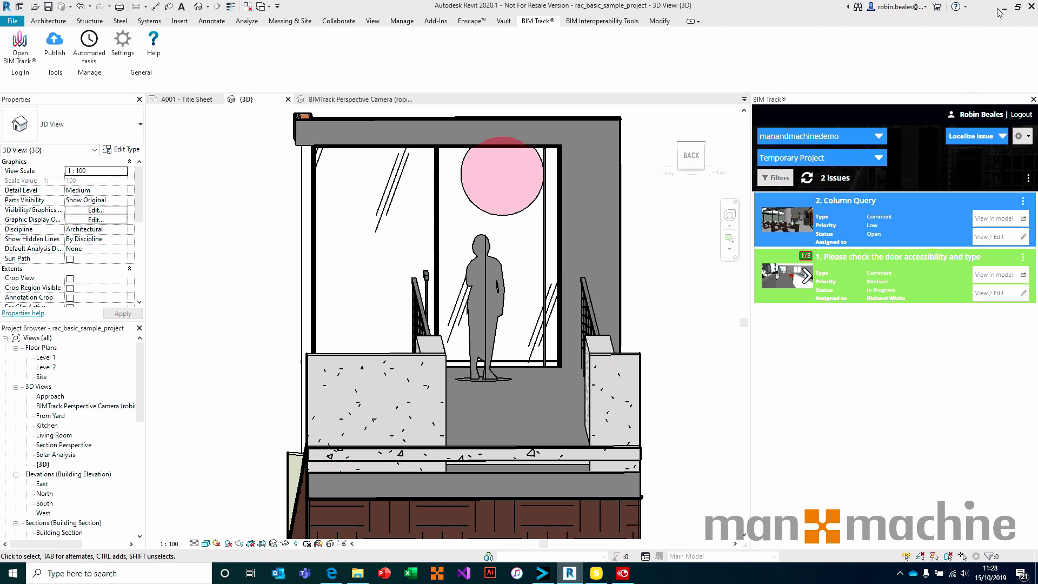
- Switch to the BIM Track website, show the door accessibility issue in the model viewer and open its detail page
left_click(331, 573)
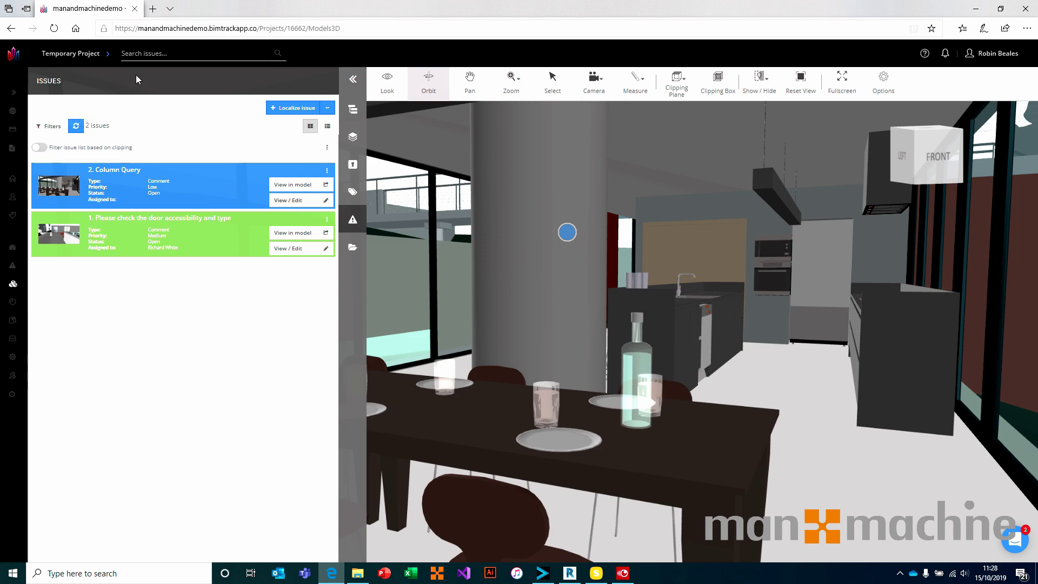
left_click(304, 235)
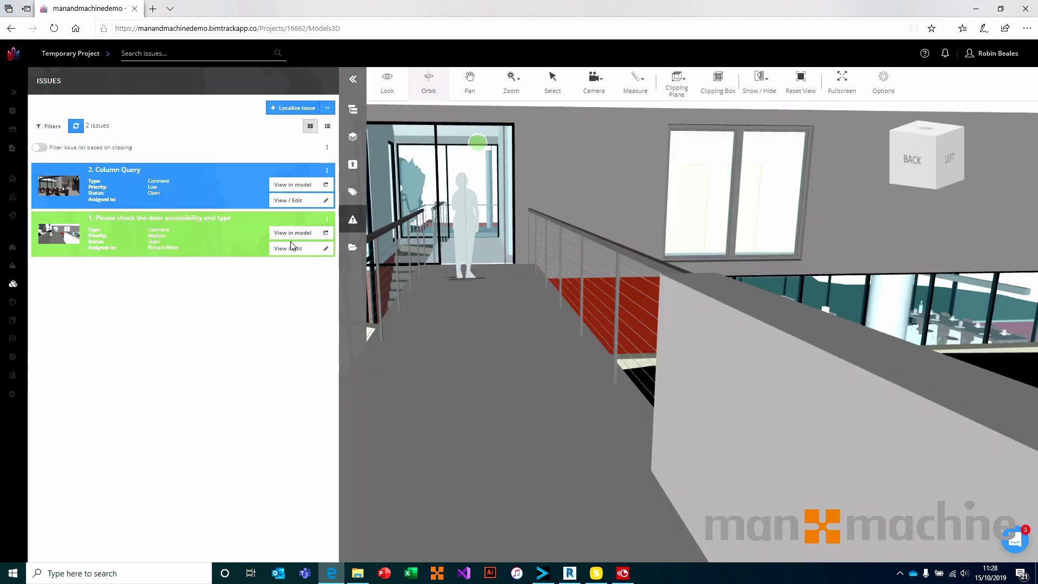
left_click(291, 247)
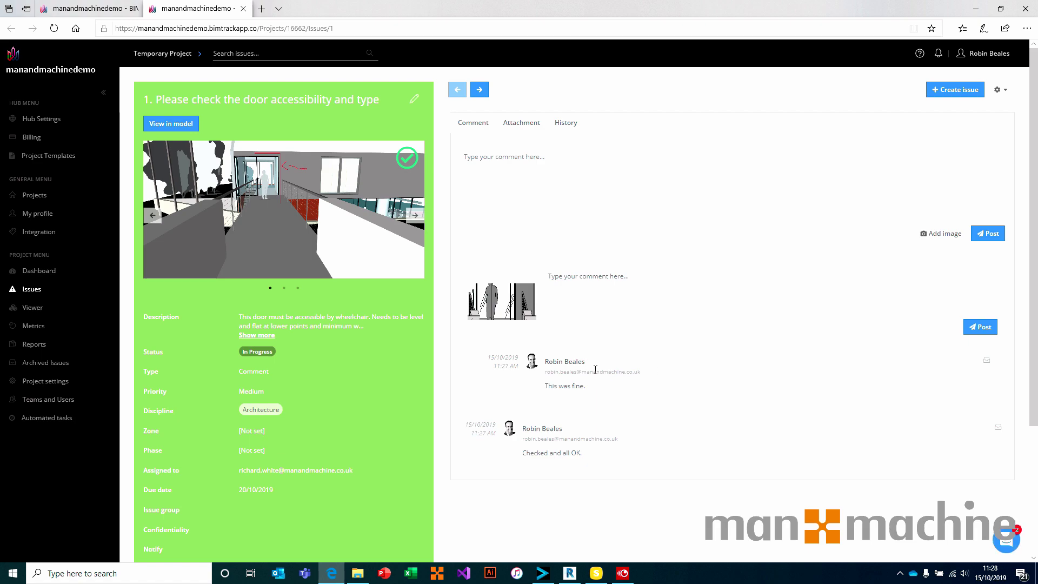
- Review the door accessibility issue's viewpoint images, history, attachments and comments on the website
left_click(285, 289)
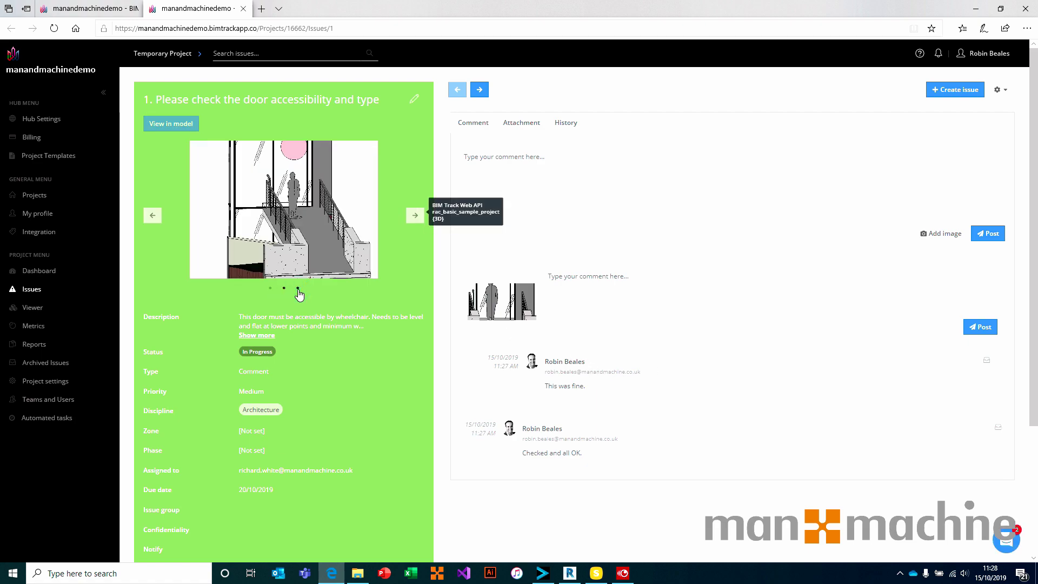
left_click(297, 288)
left_click(567, 122)
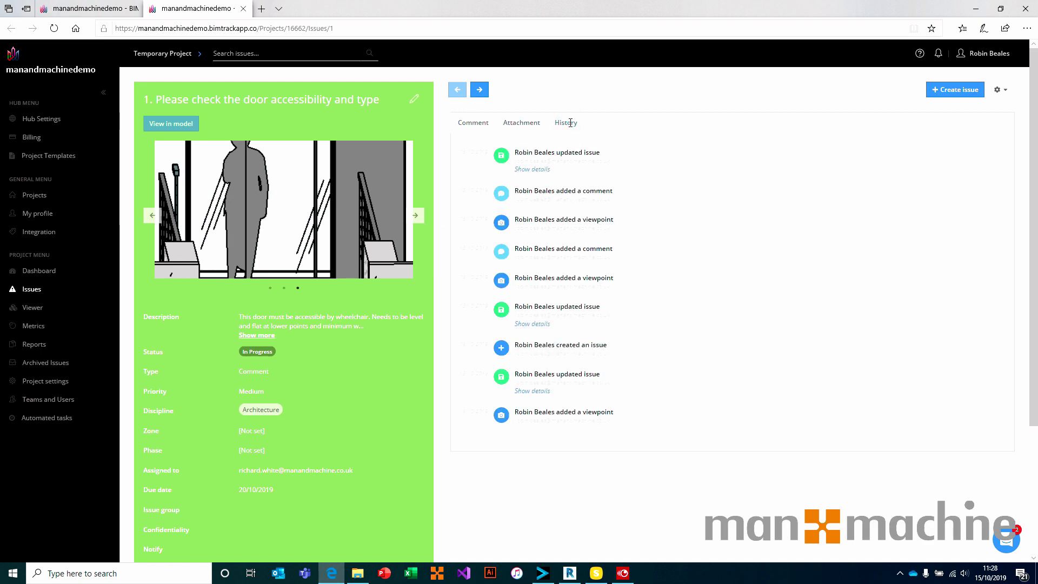
left_click(523, 123)
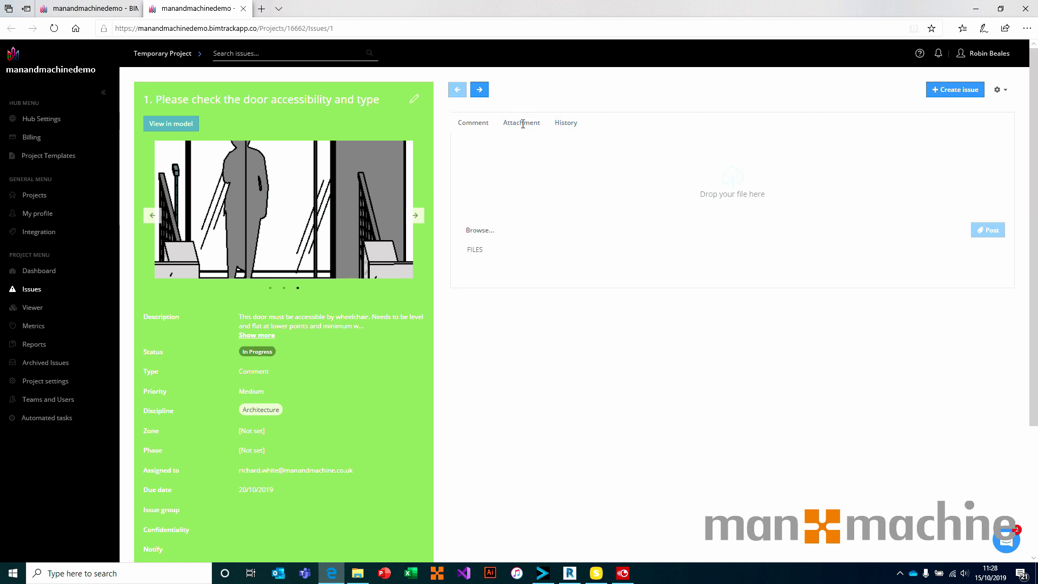
left_click(483, 127)
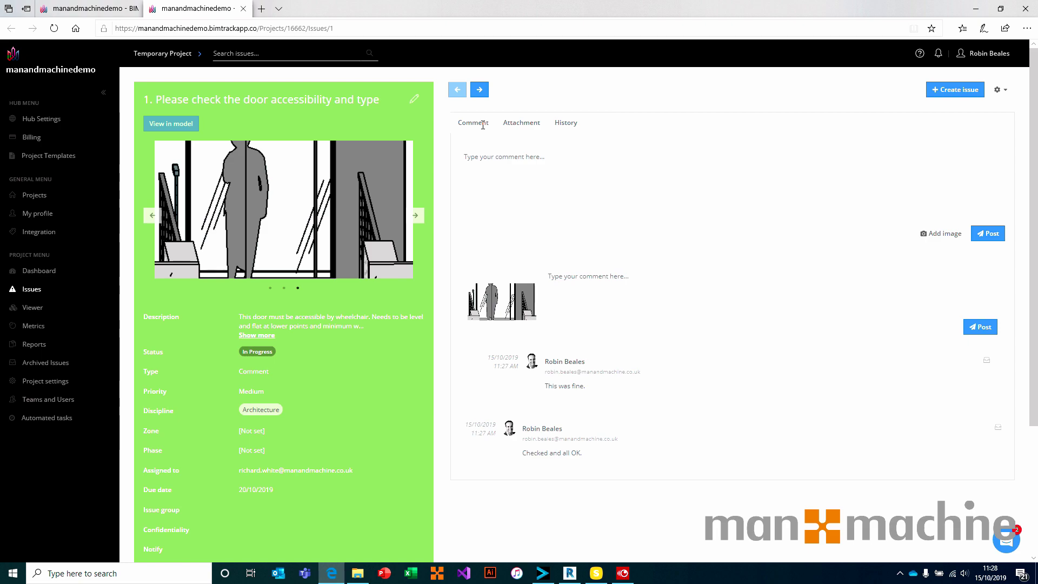
- Launch Navisworks Manage 2020
key("super")
type("manage")
key("Return")
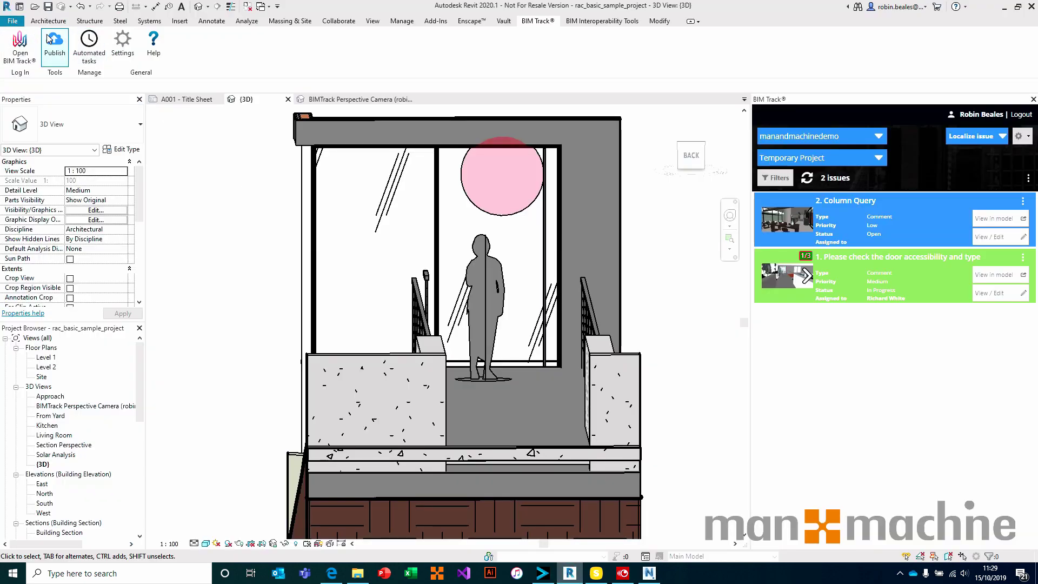
- Save a copy of the Revit project to the Desktop as rac_basic_sample_project.rvt
left_click(13, 24)
mouse_move(65, 148)
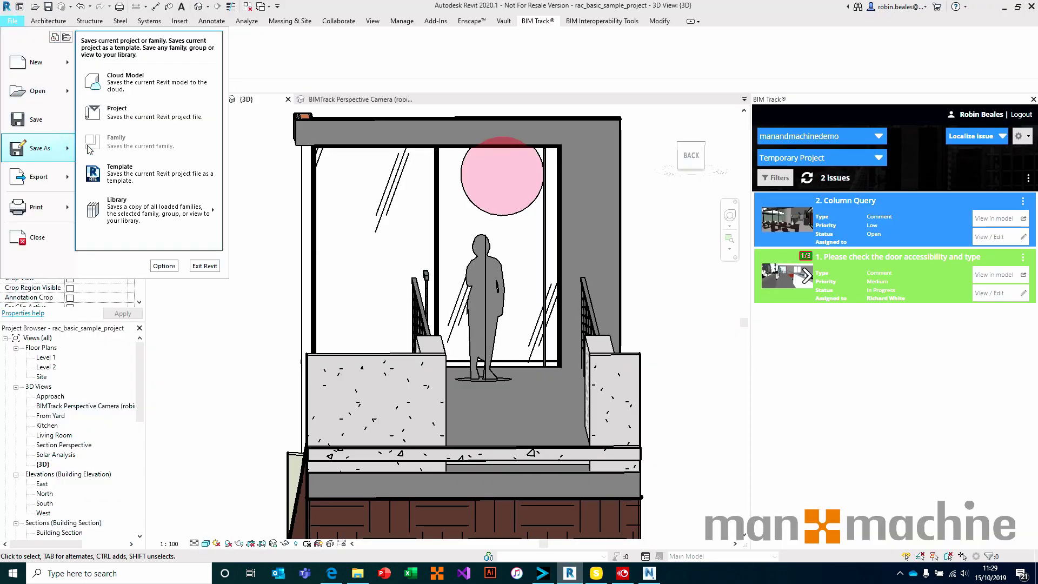
left_click(139, 120)
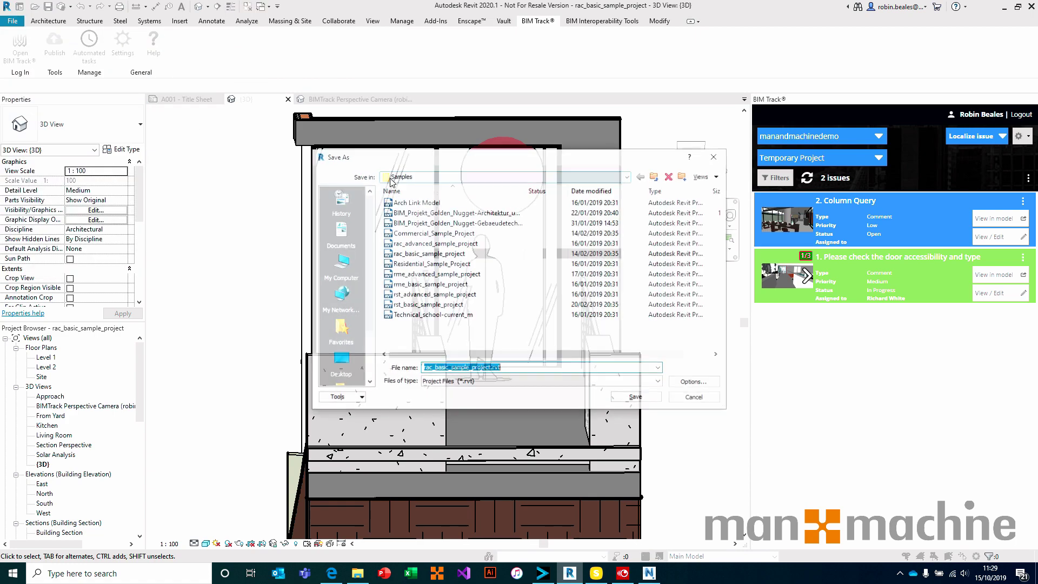
left_click(335, 371)
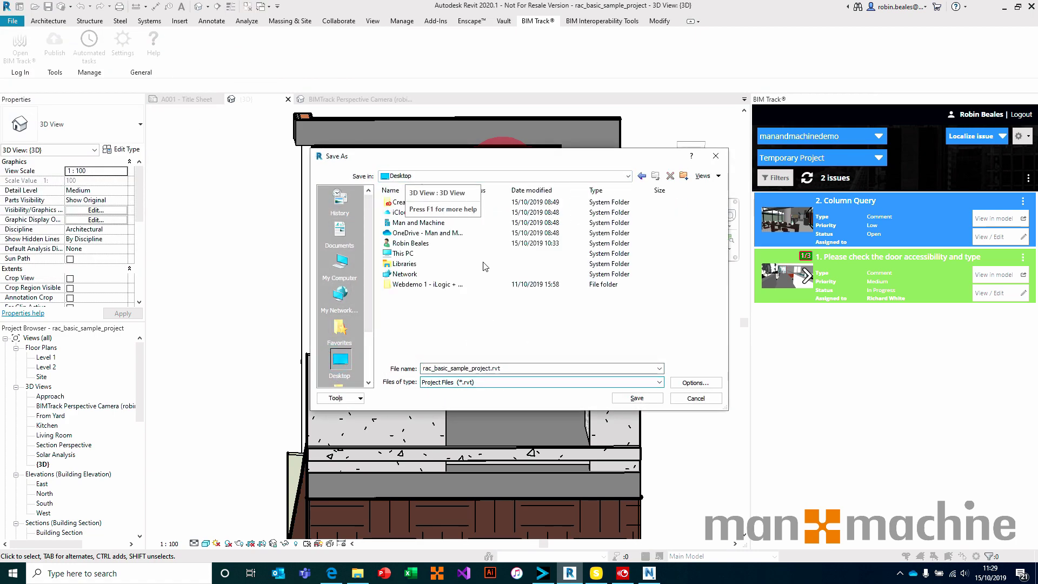
left_click(637, 398)
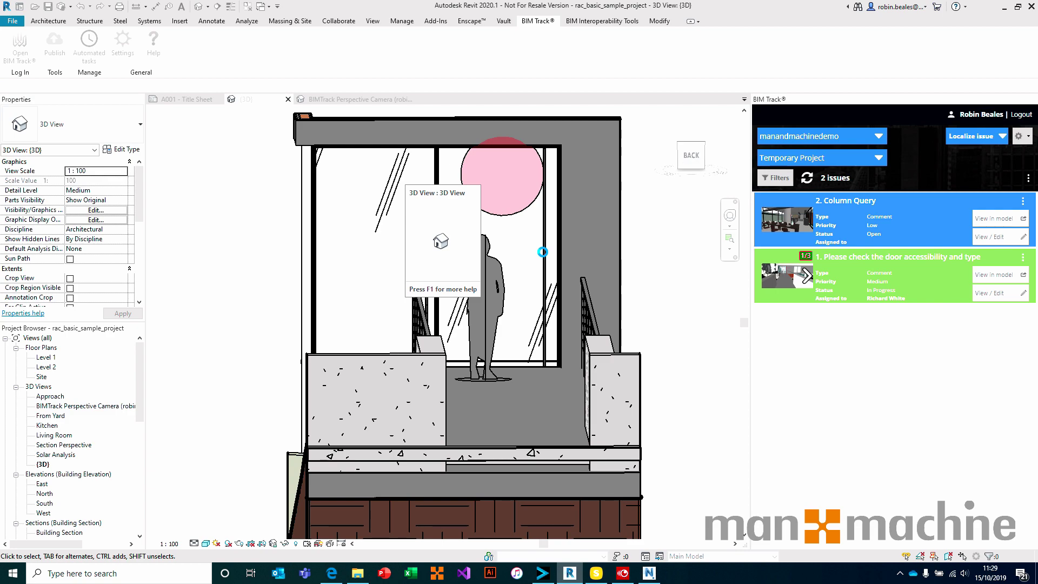
- Switch to Navisworks Manage and append the Revit file rac_basic_sample_project from the Desktop
left_click(651, 578)
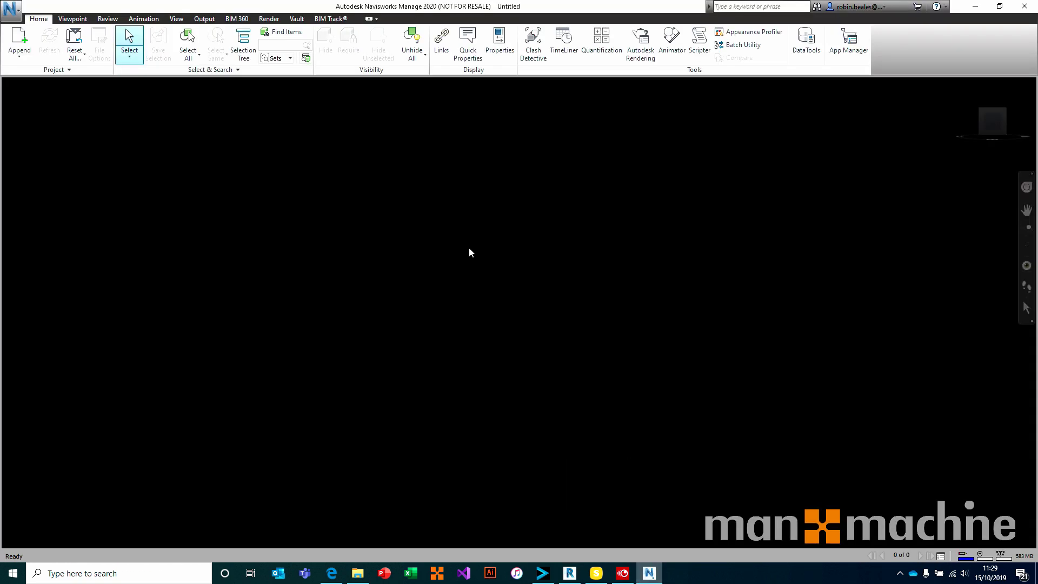
left_click(19, 37)
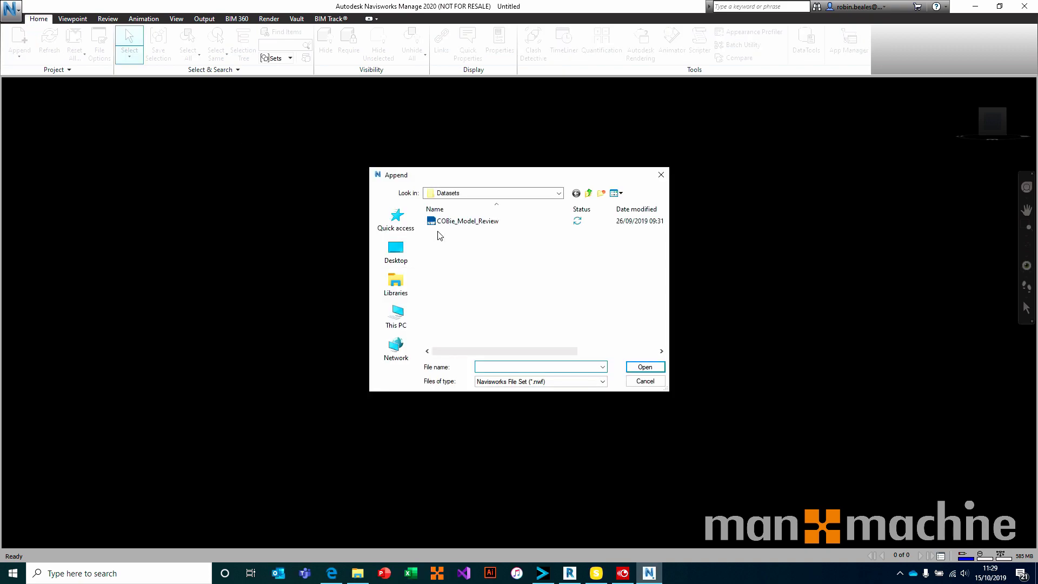
left_click(407, 258)
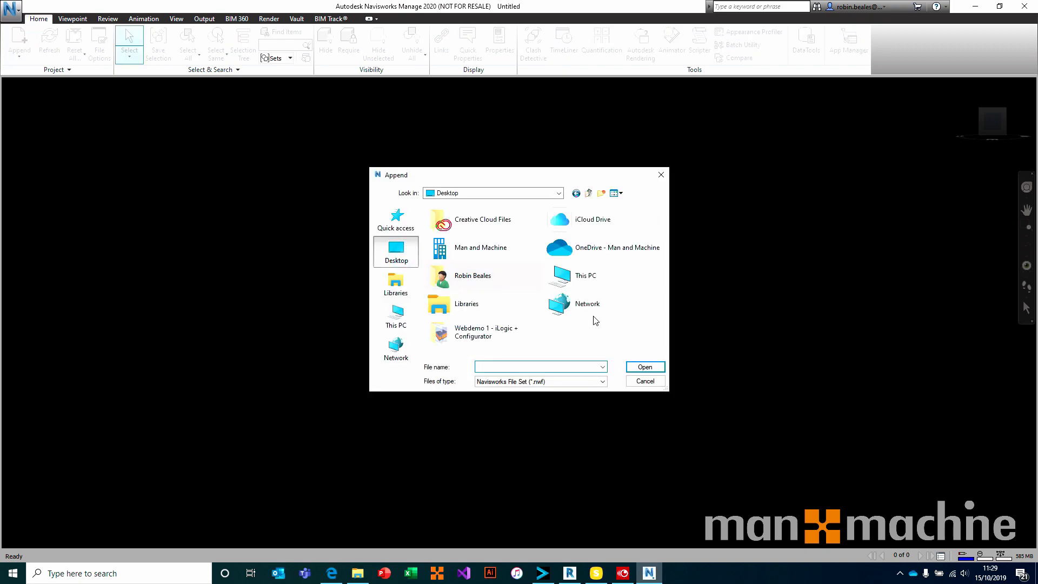
left_click(552, 382)
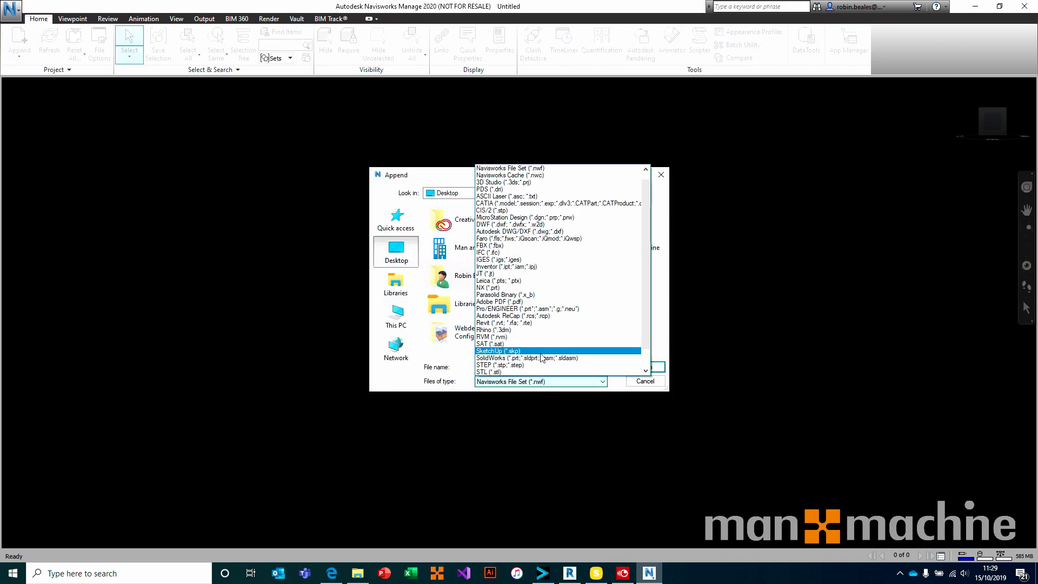
left_click(506, 323)
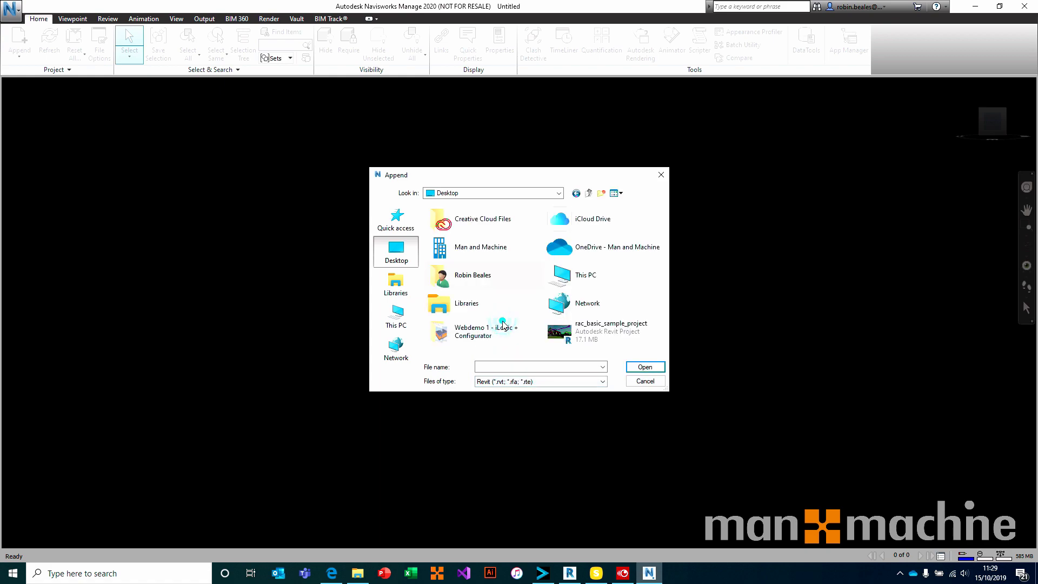
left_click(568, 332)
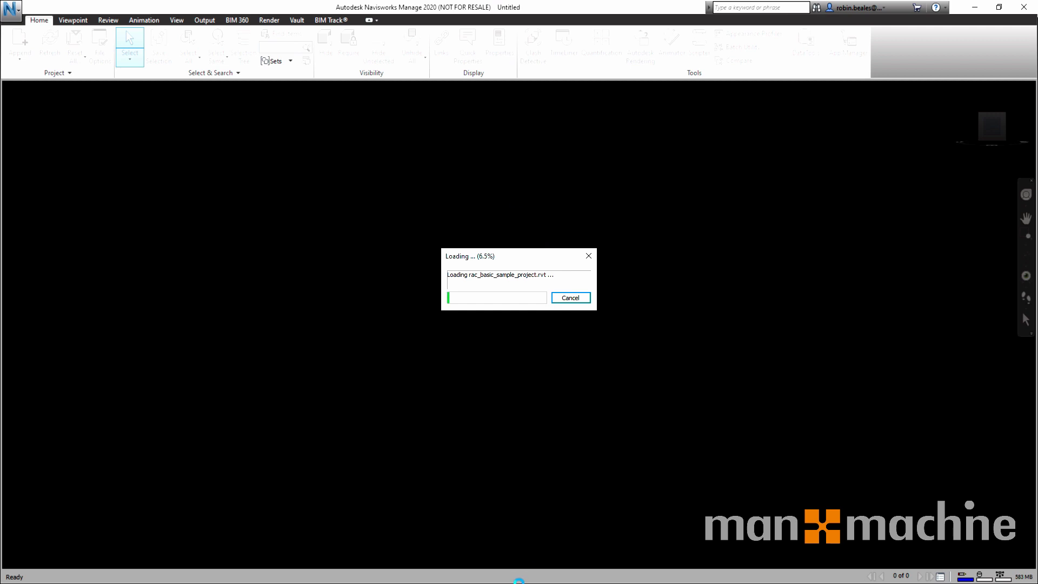
- Switch to Solibri Office and open rac_basic_sample_project.ifc from the Desktop, accepting the Architectural discipline
key("super")
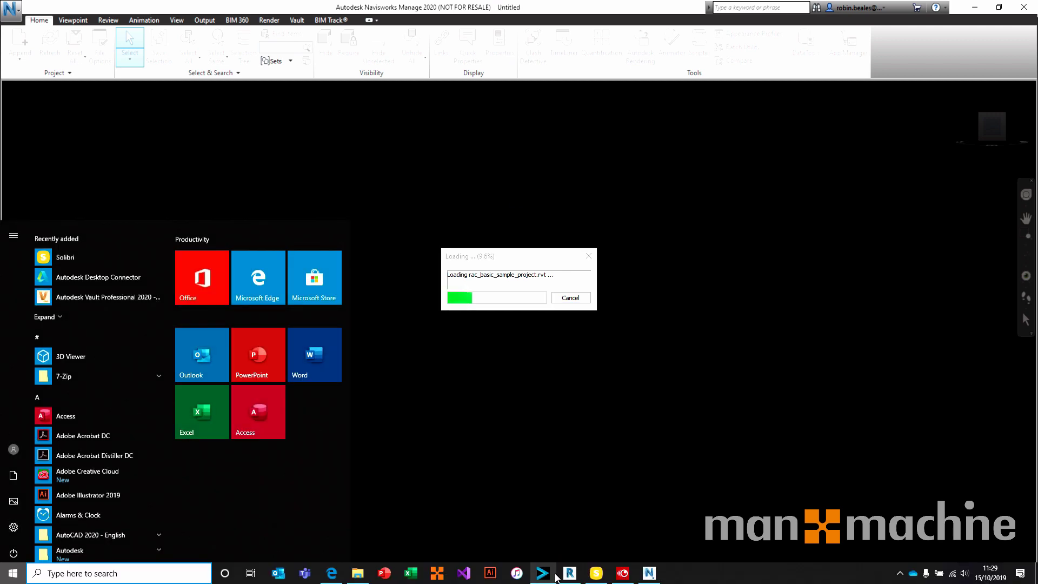
left_click(595, 572)
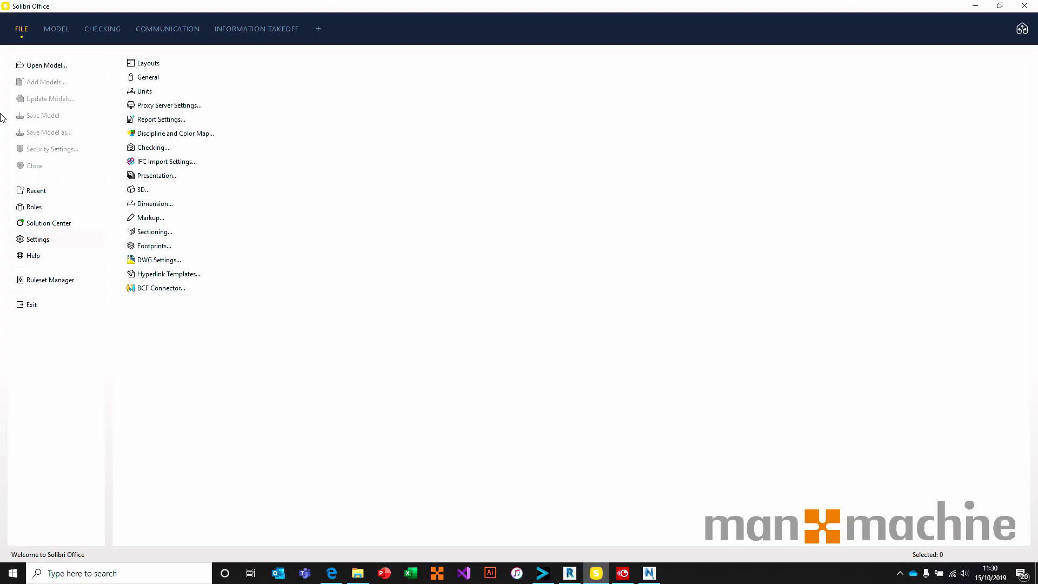
left_click(32, 64)
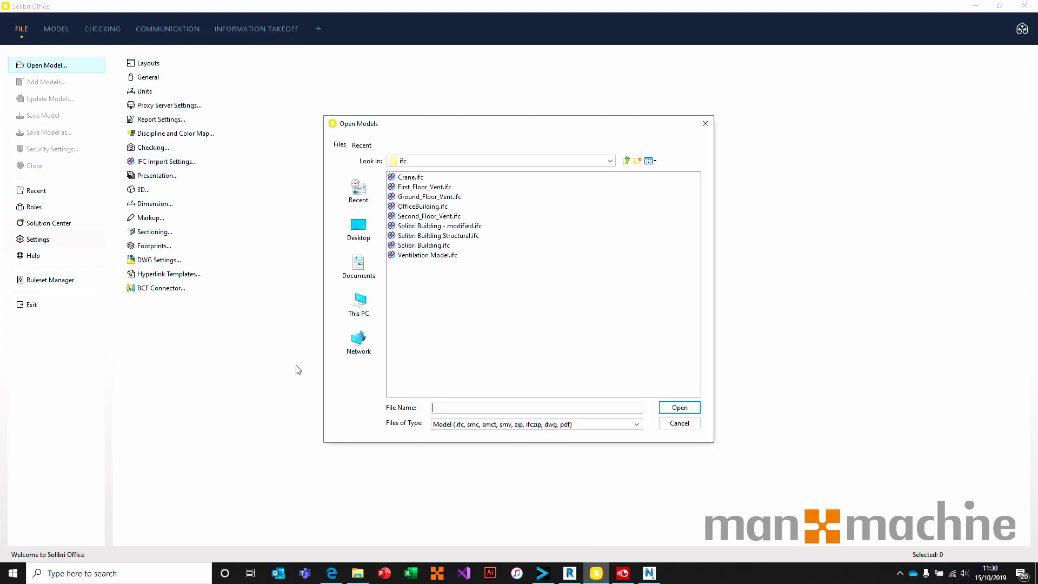
left_click(358, 230)
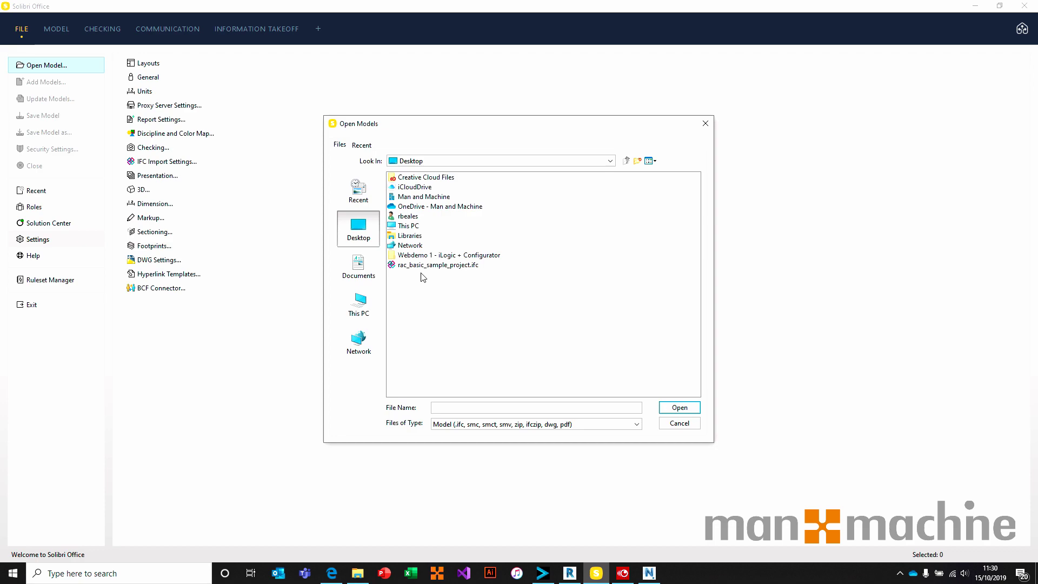
left_click(438, 265)
left_click(680, 409)
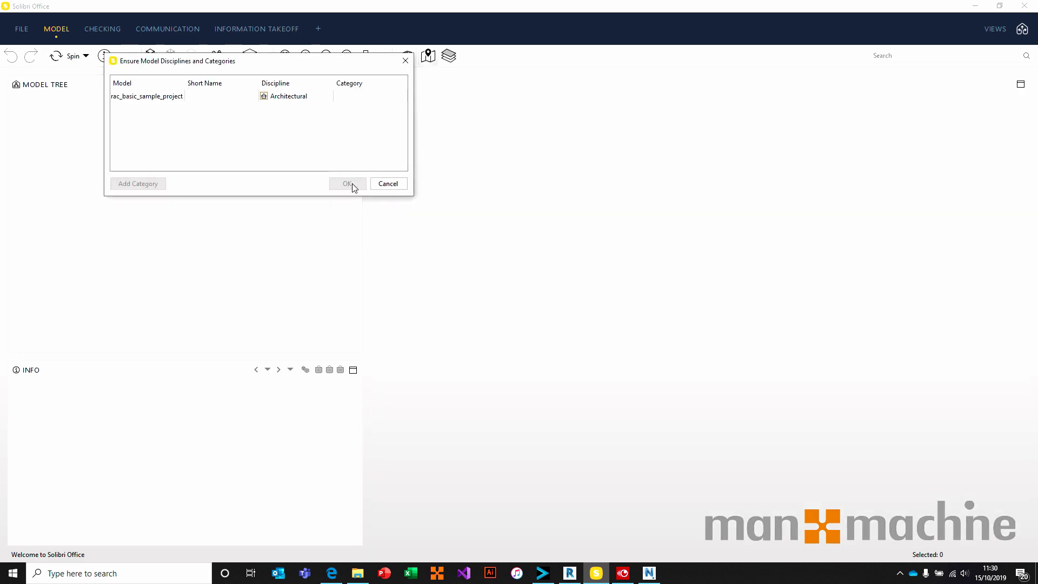
left_click(352, 184)
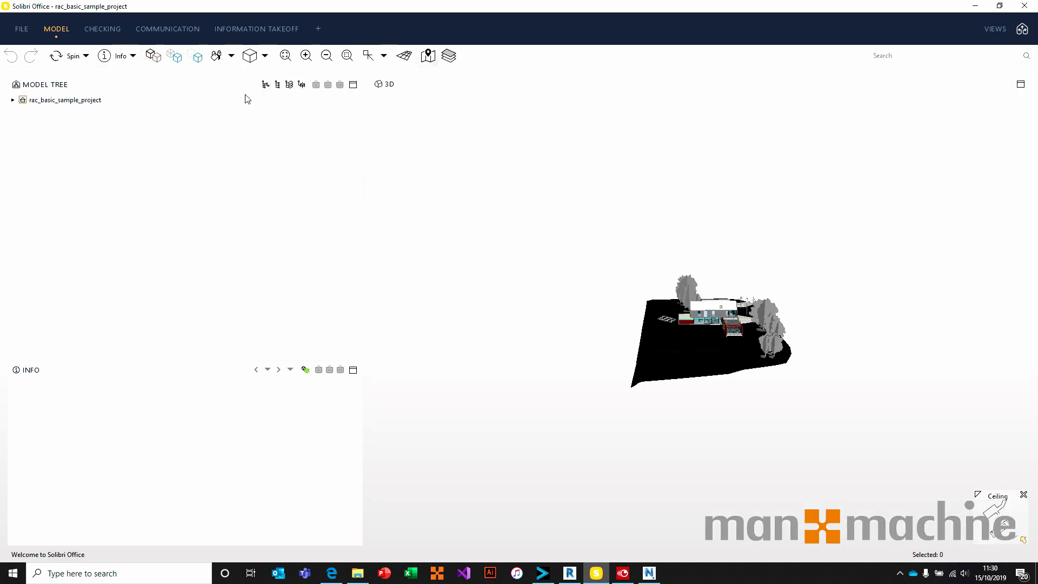
- Create a presentation from the BCF server, connecting it to the BIM Track project manandmachinedemo/Temporary Project
left_click(172, 31)
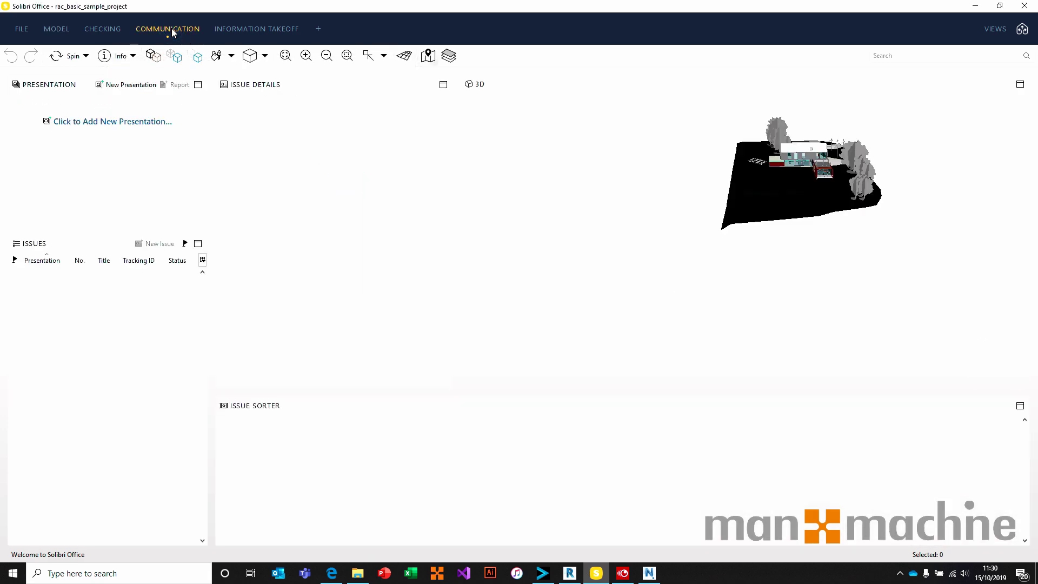
left_click(107, 124)
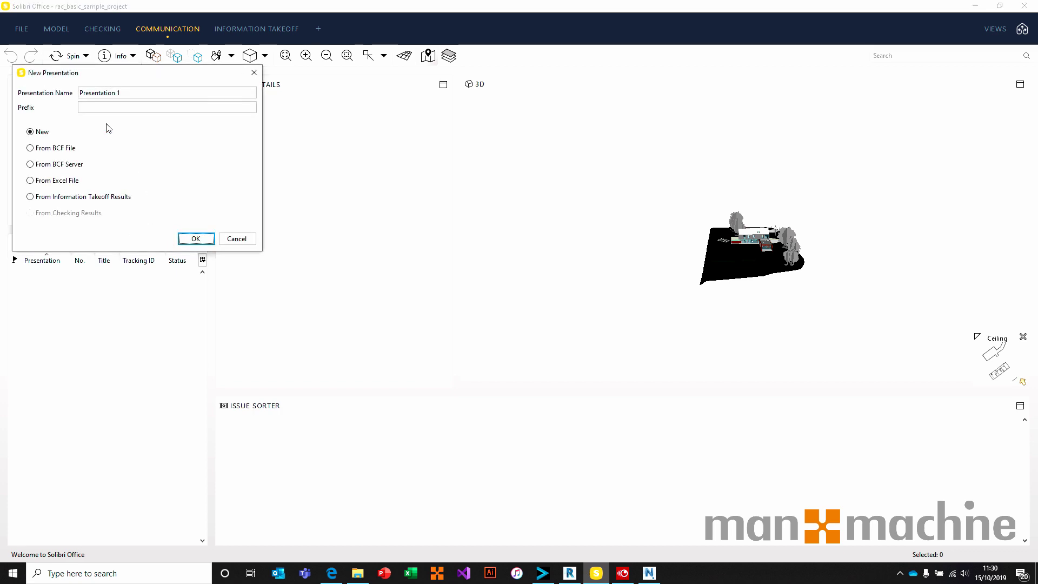
left_click(64, 166)
left_click(195, 239)
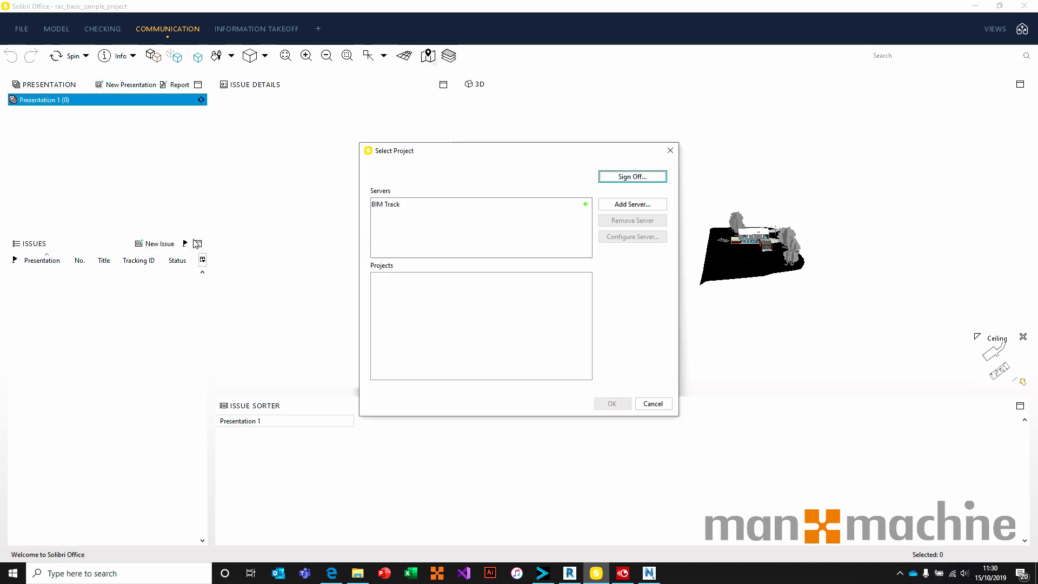
left_click(388, 207)
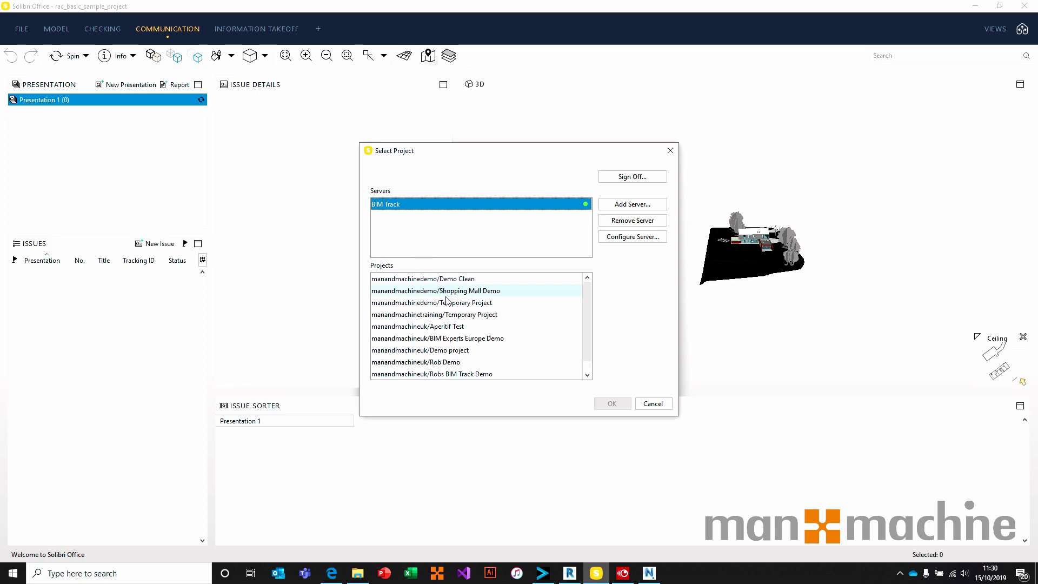
left_click(449, 303)
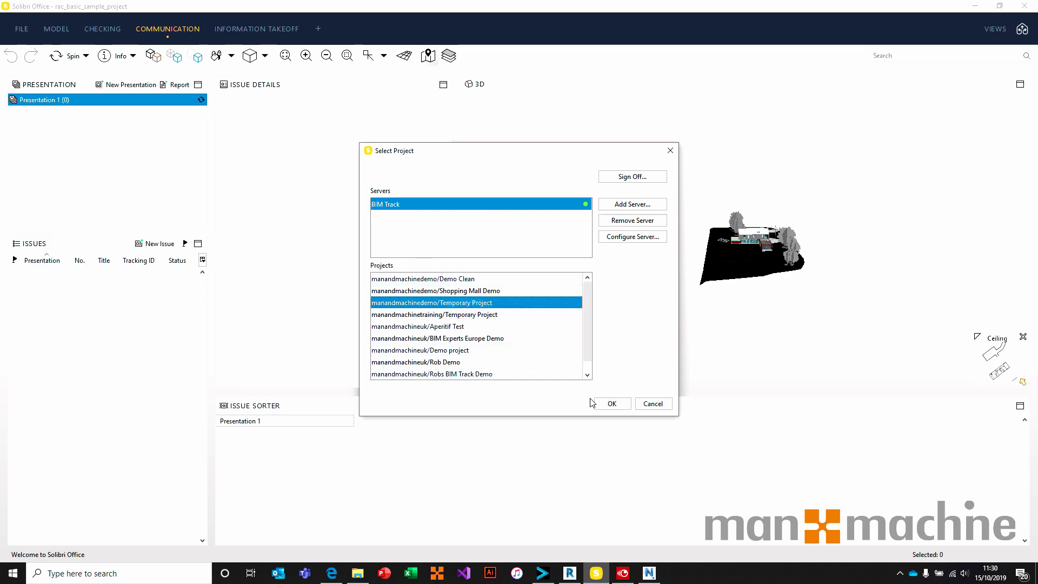
left_click(610, 403)
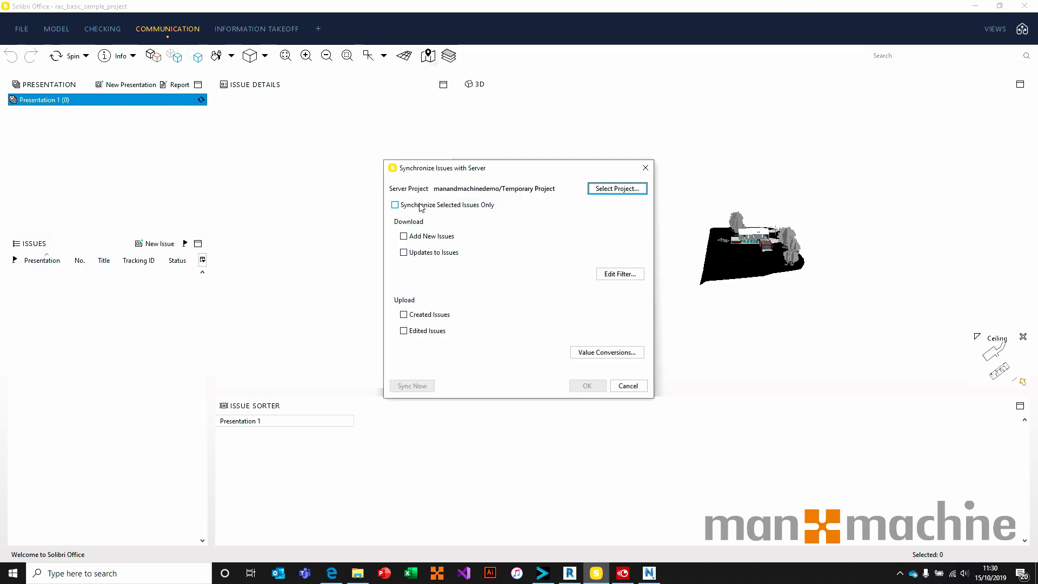
- Synchronize the presentation with the server, downloading new issues with the import filter left at its defaults
left_click(431, 236)
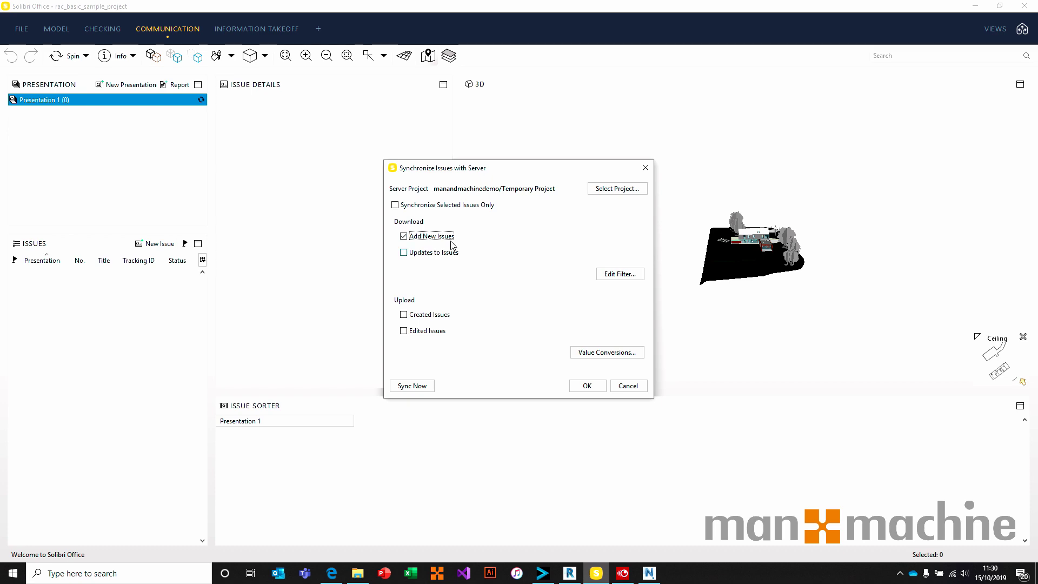
left_click(429, 384)
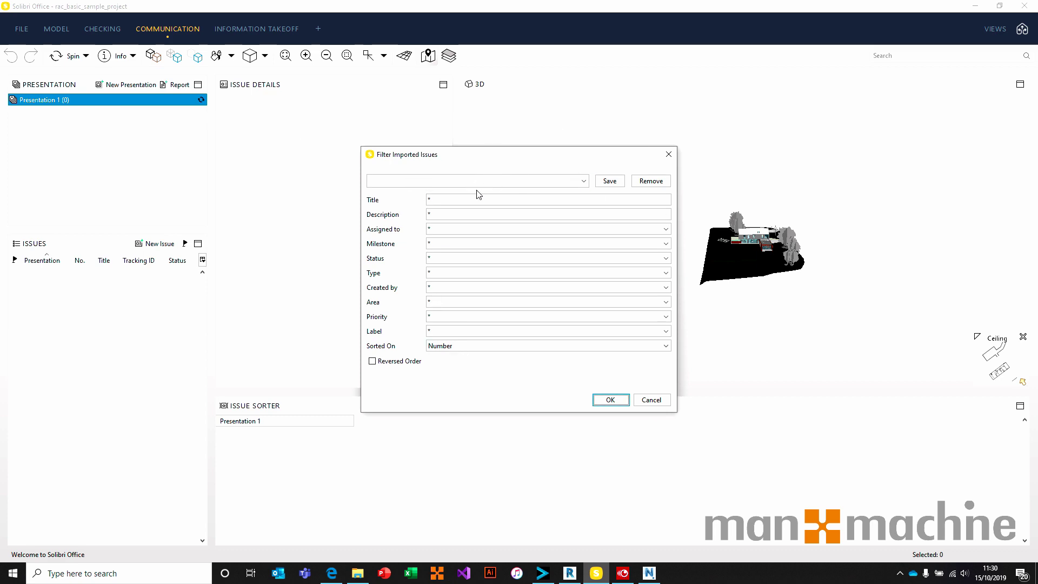
left_click(605, 401)
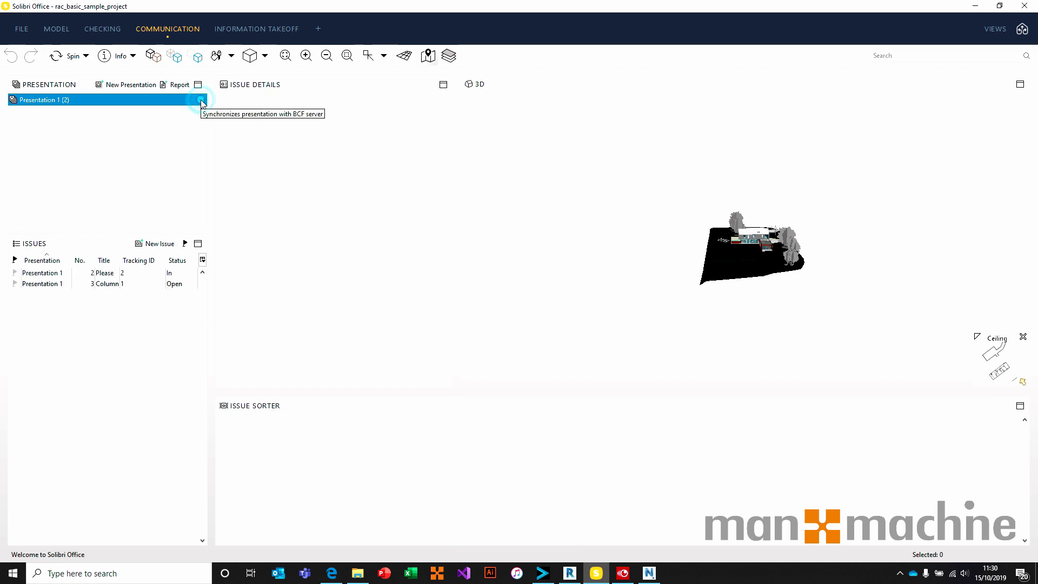
left_click(625, 345)
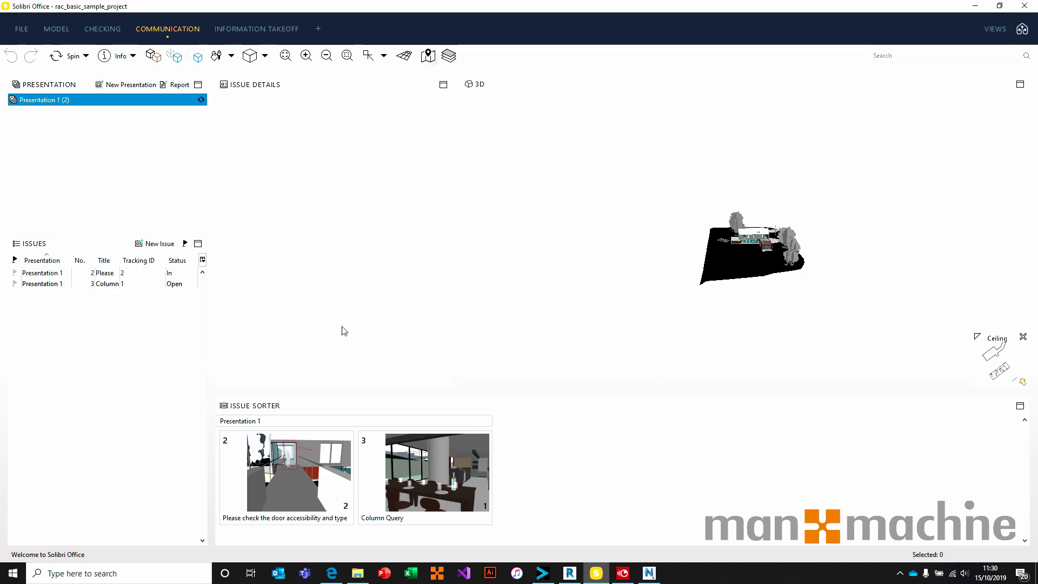
- Review the door accessibility issue, examining its snapshots, comments and related components
left_click(317, 452)
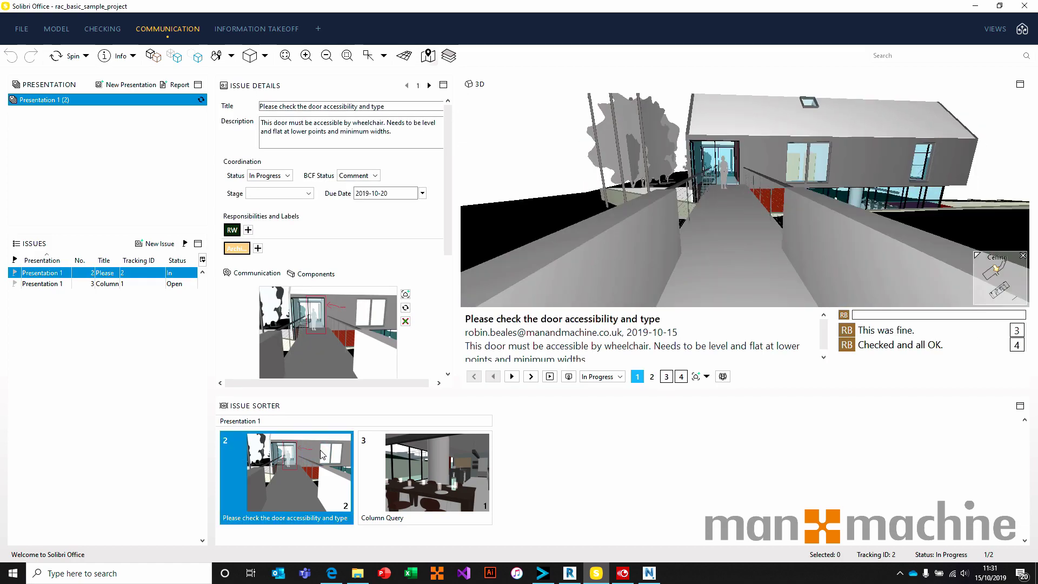
scroll(378, 270, "down", 3)
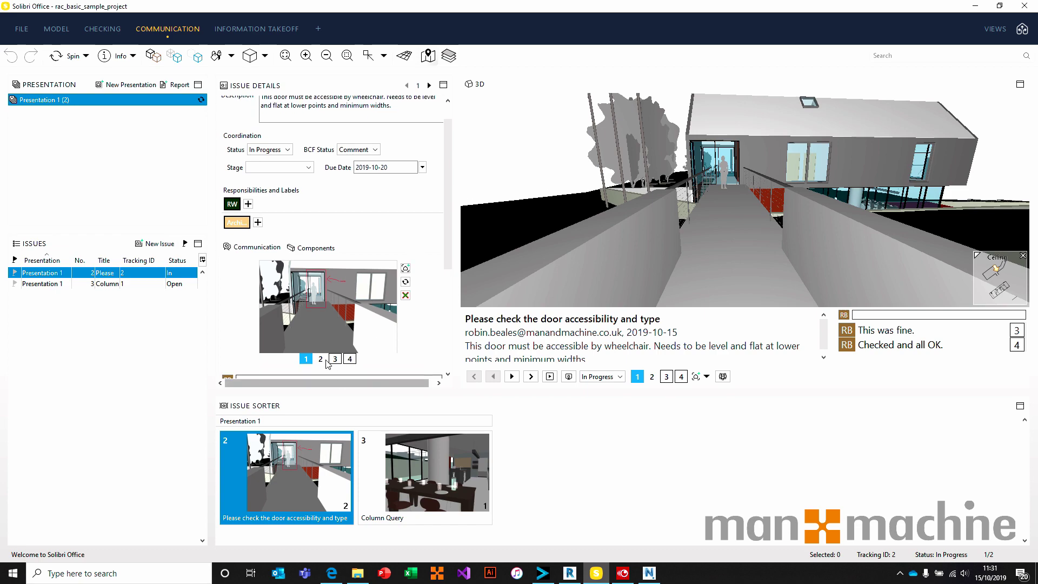
left_click(321, 359)
left_click(335, 359)
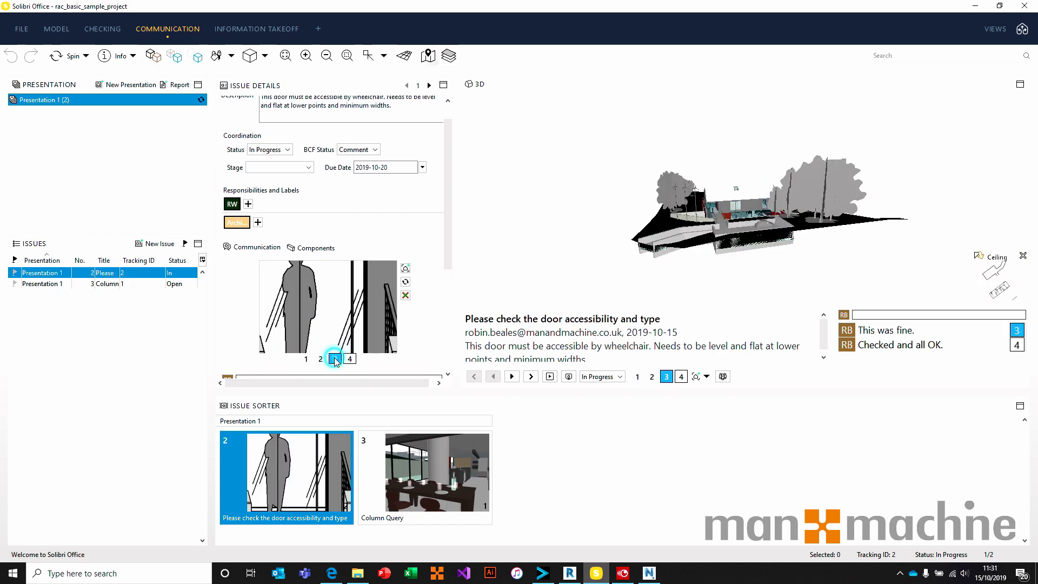
left_click(350, 360)
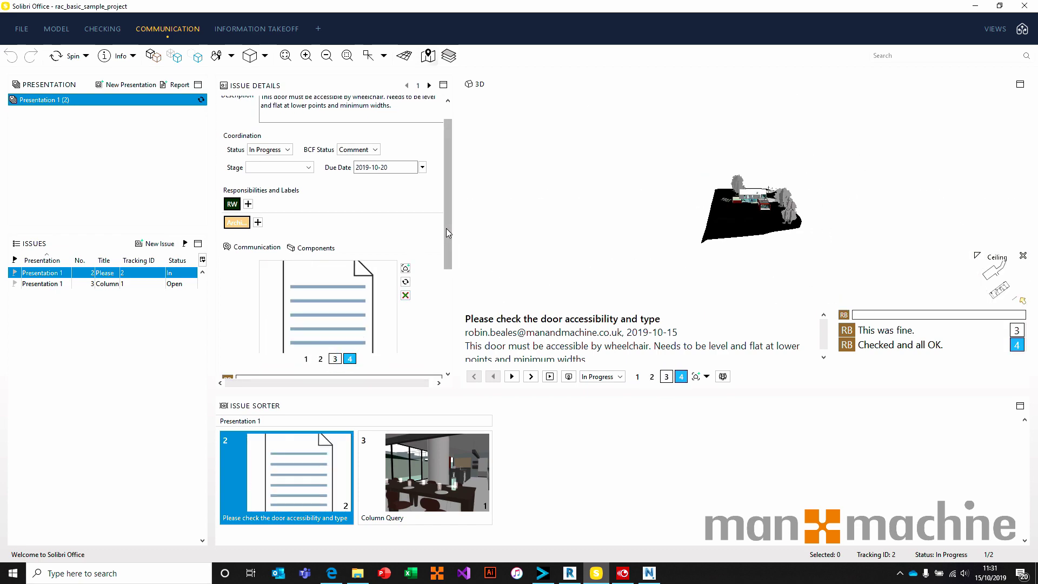
left_click_drag(447, 229, 454, 297)
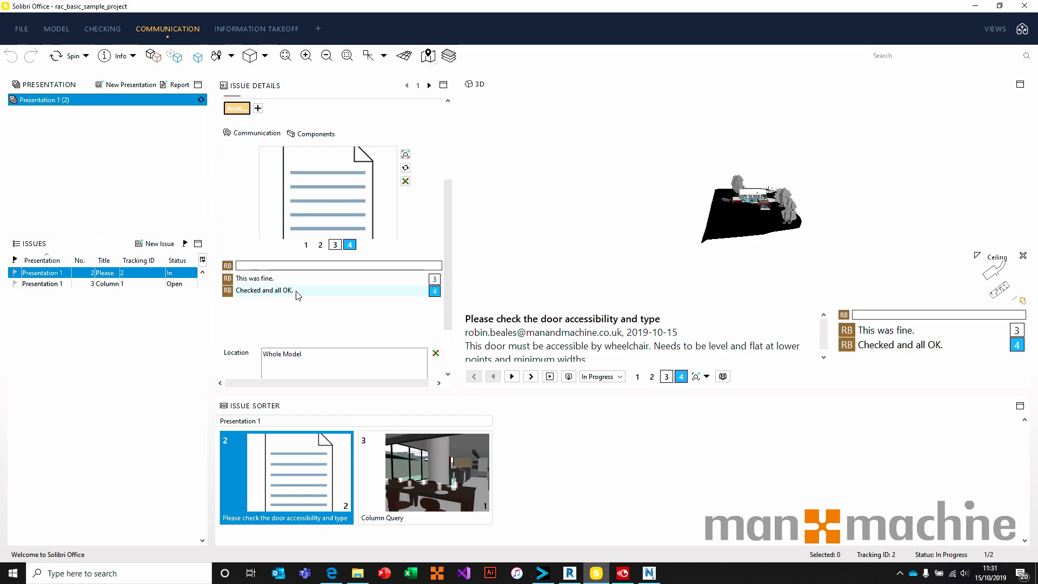
left_click(320, 133)
left_click(262, 135)
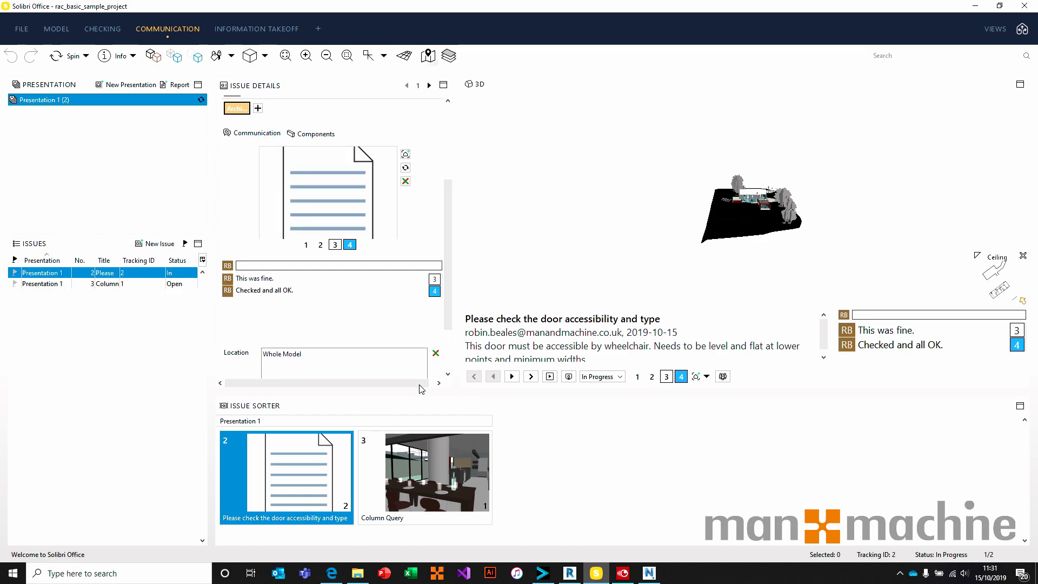
- Open the Column Query issue and place the cursor in its empty comment field
left_click(437, 448)
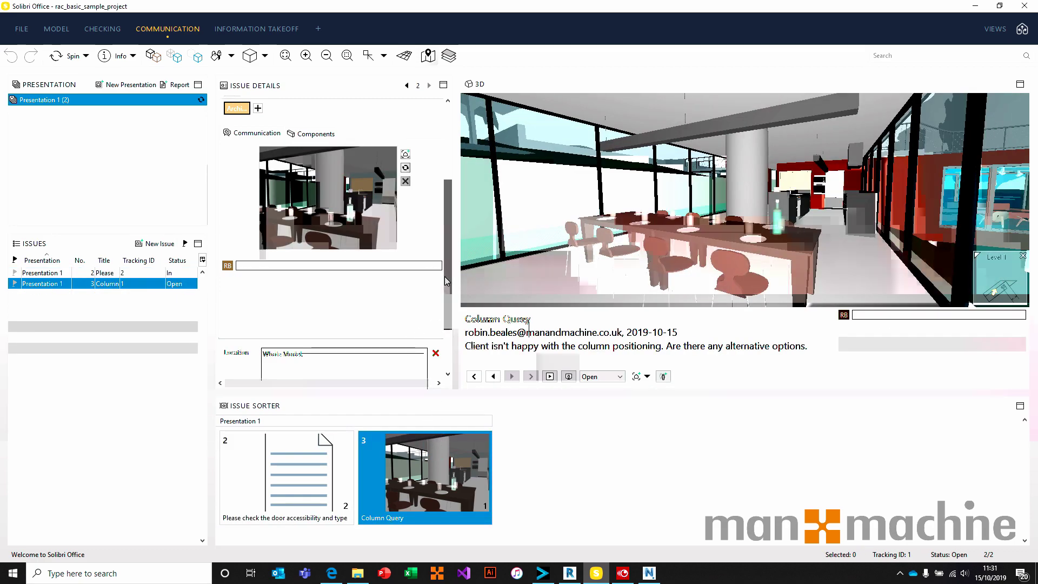
left_click(283, 266)
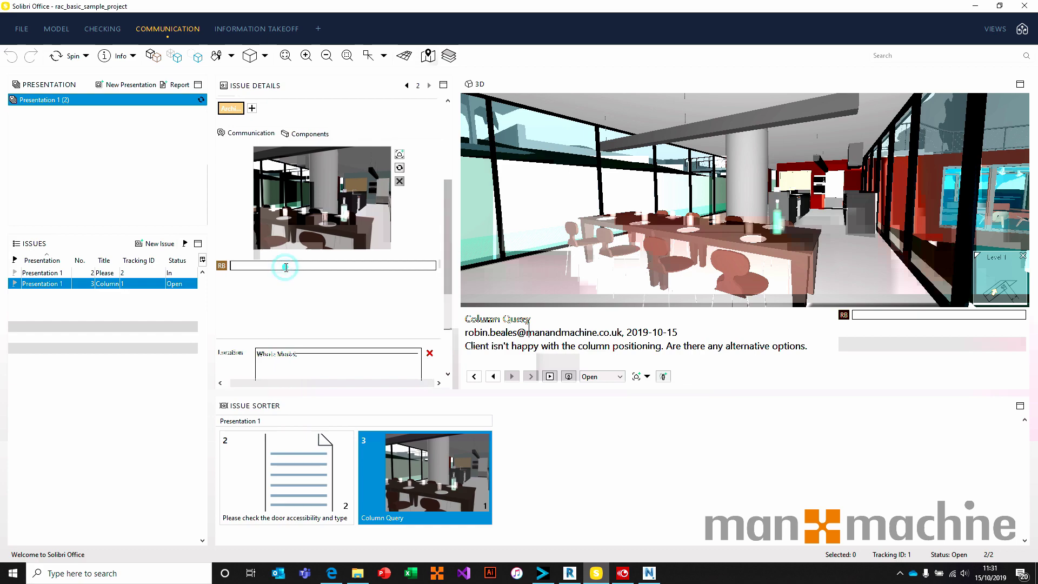
left_click(251, 265)
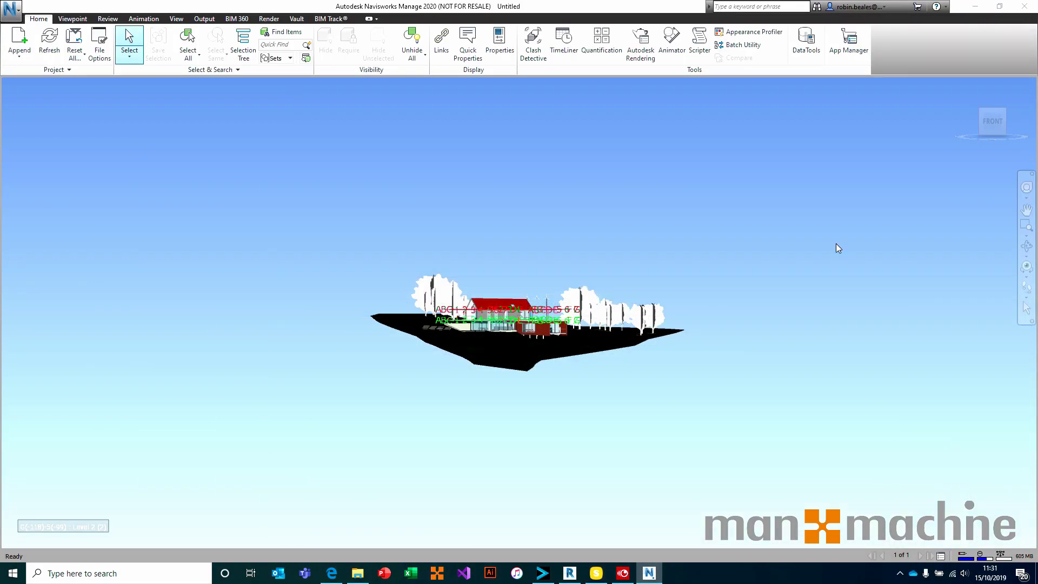
- Switch to Navisworks Manage, open BIM Track and log in with the account password
middle_click_drag(605, 251, 352, 105, "shift")
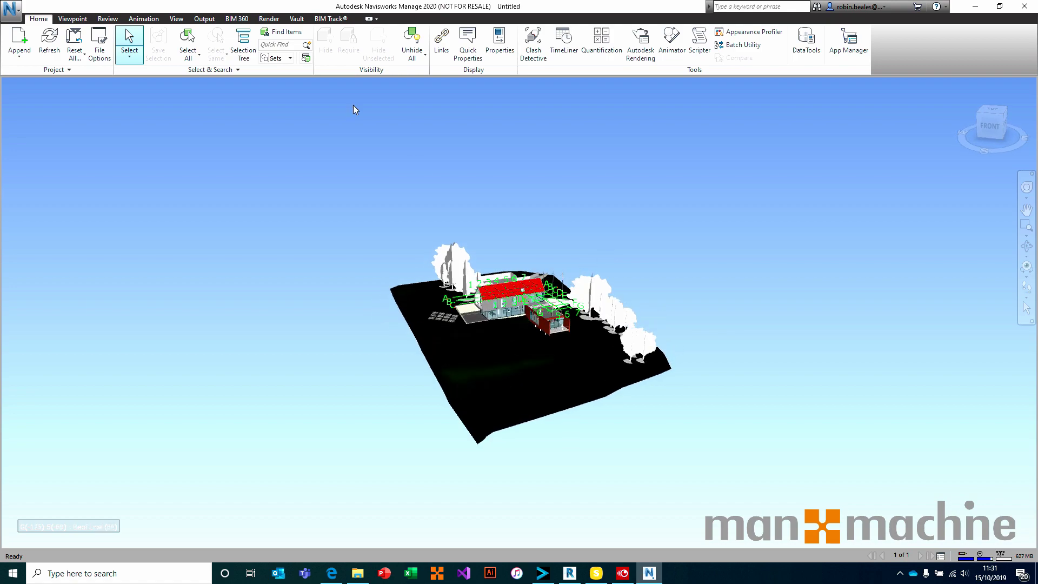
left_click(330, 20)
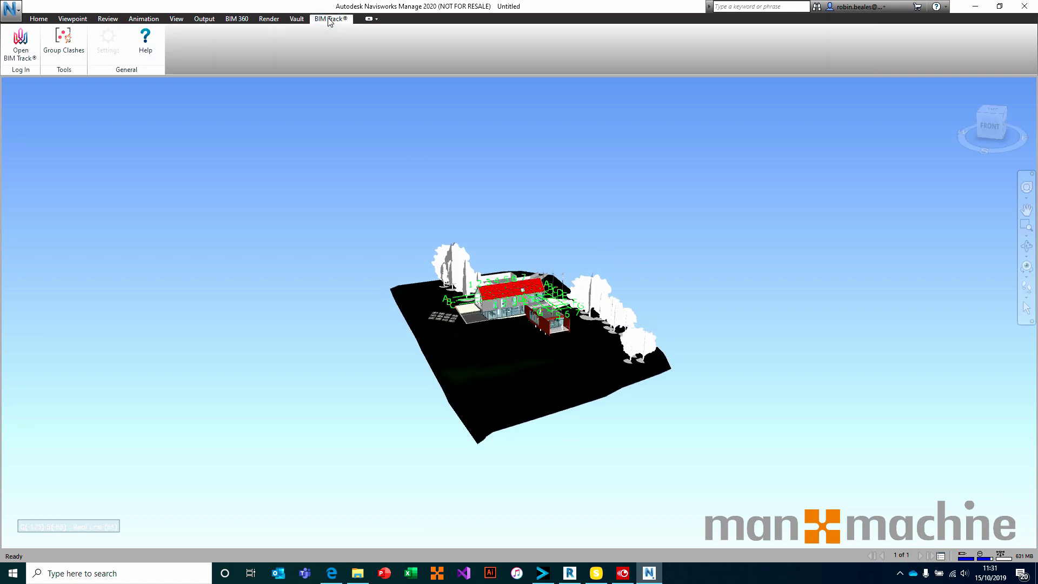
left_click(22, 47)
left_click(155, 261)
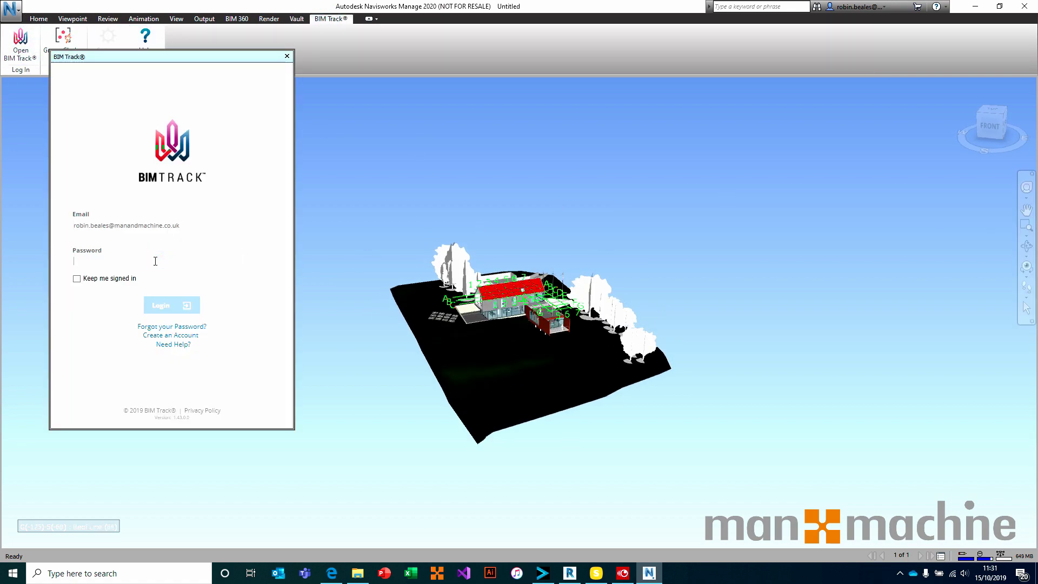
type("**********")
key("Return")
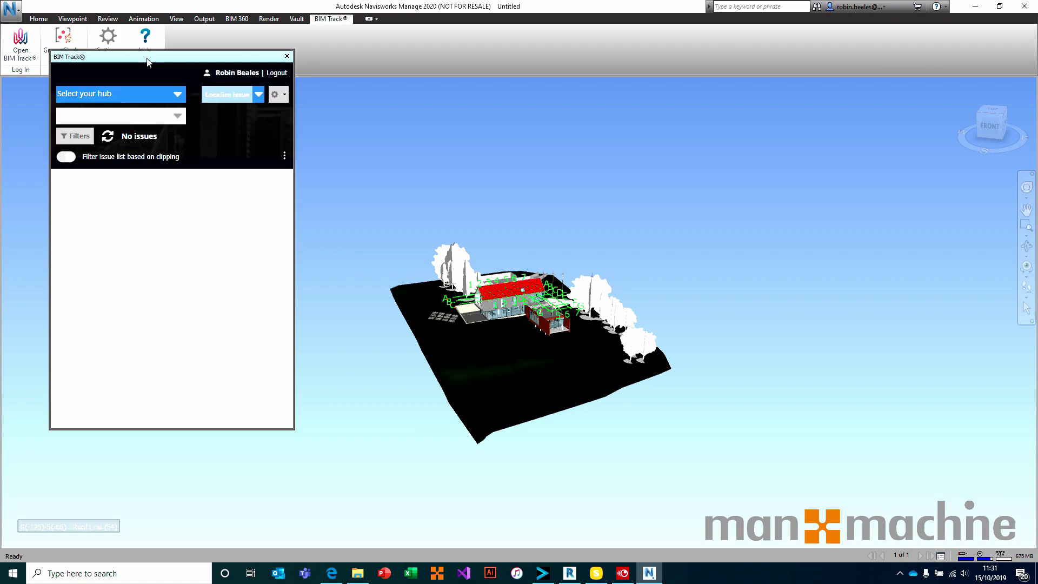
- Load the issues of Temporary Project from the manandmachinedemo hub in BIM Track
left_click(137, 97)
left_click(128, 113)
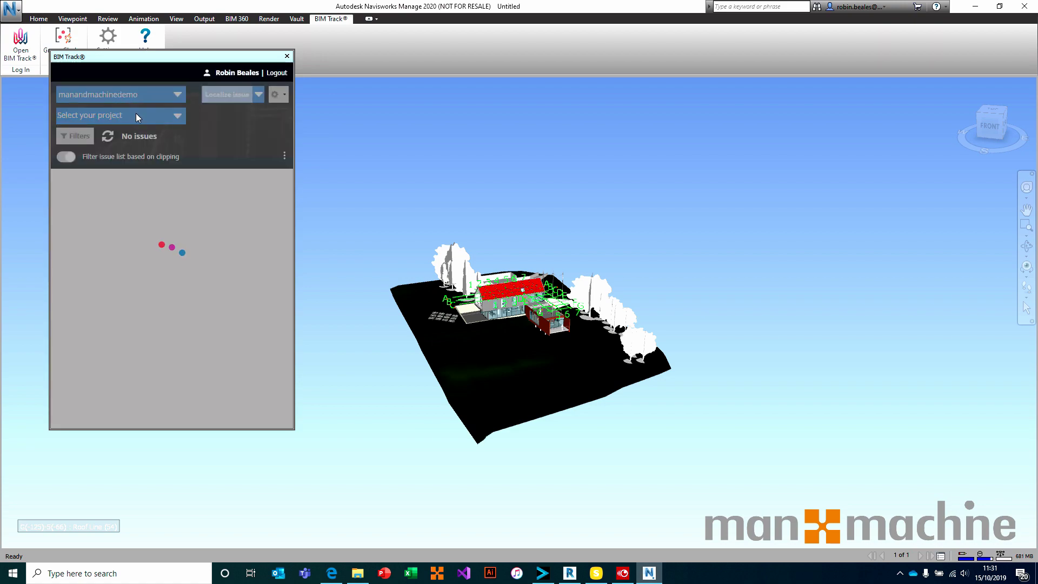
left_click(164, 114)
left_click(96, 164)
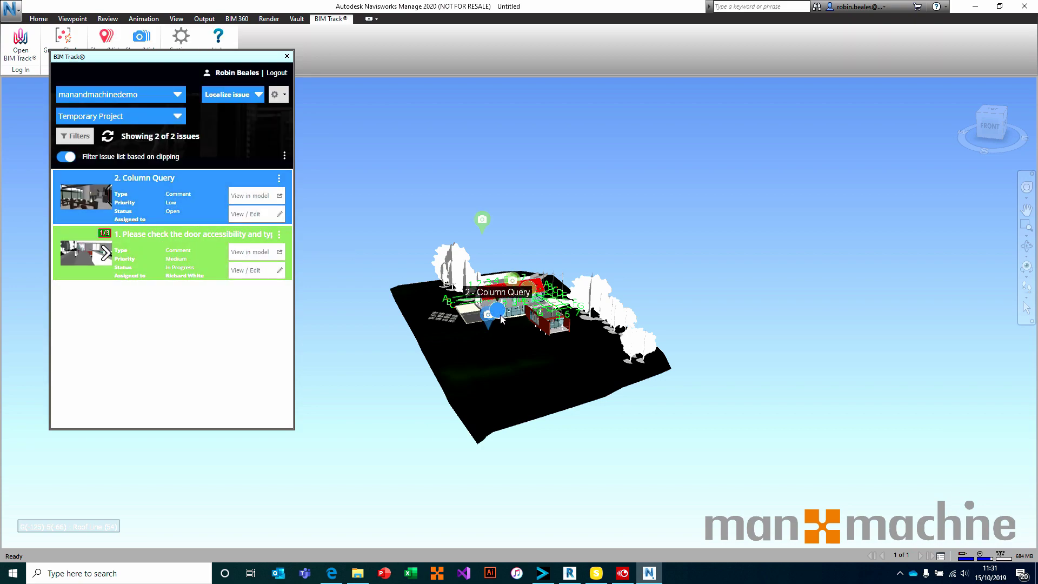
- Examine the issue markers around the house, open the door accessibility issue's details, and close them unchanged
middle_click_drag(480, 303, 617, 414, "shift")
scroll(625, 409, "up", 5)
scroll(624, 409, "up", 3)
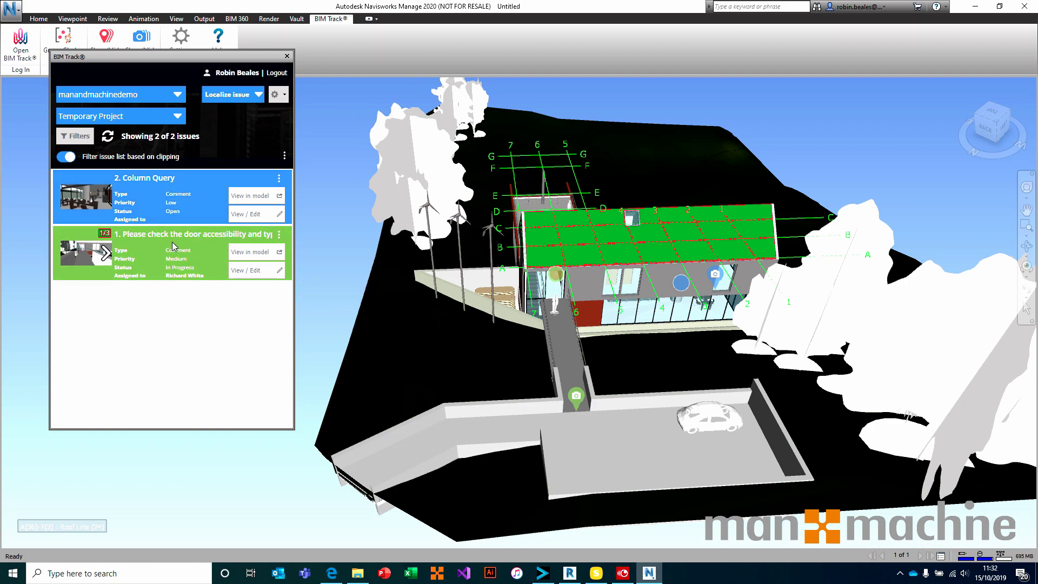
left_click(253, 272)
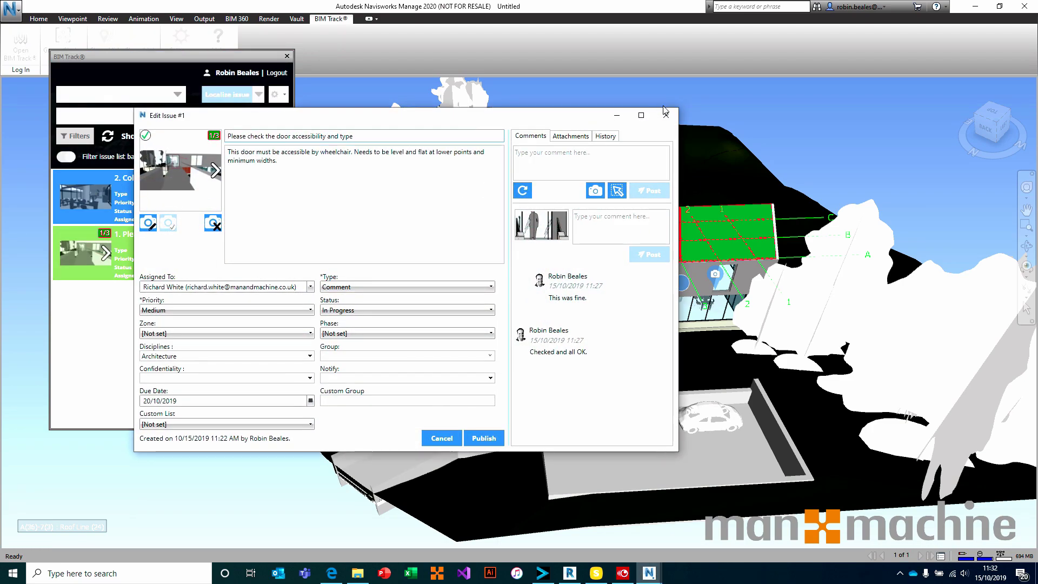
left_click(665, 114)
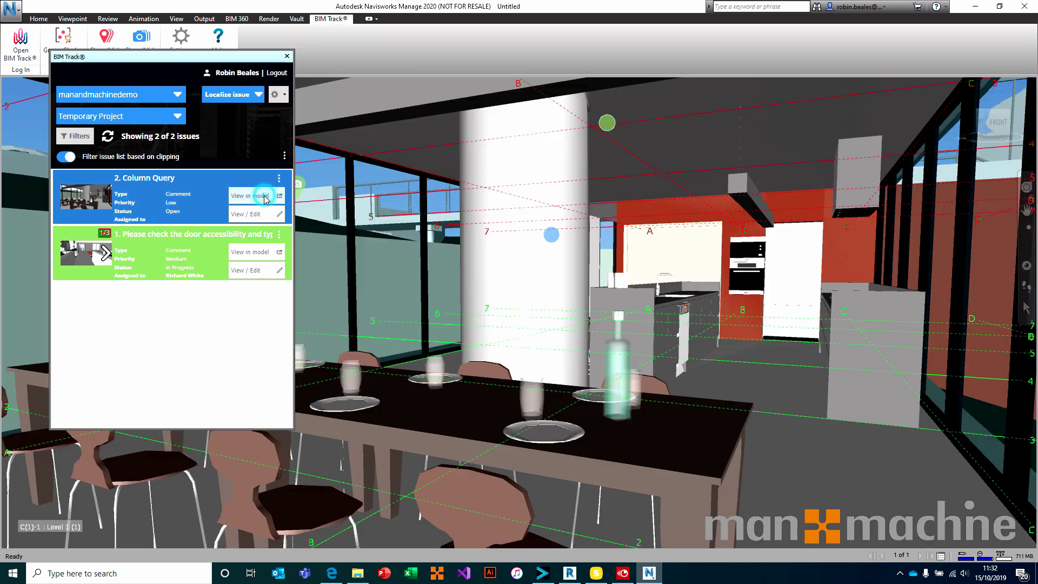
- Show the Column Query issue in the model, review its details, and close them without publishing
left_click(264, 196)
left_click(250, 214)
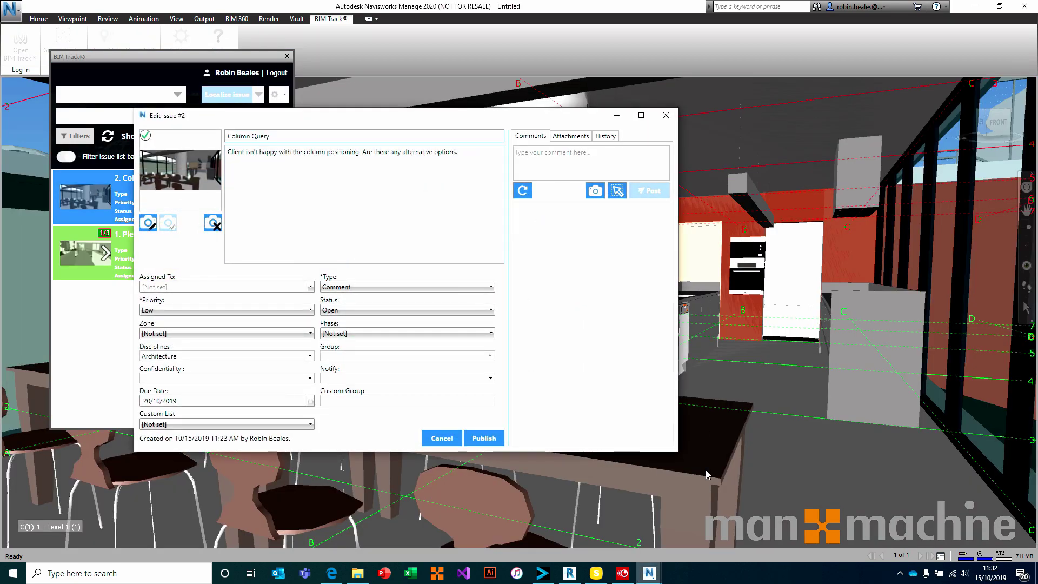
left_click(442, 438)
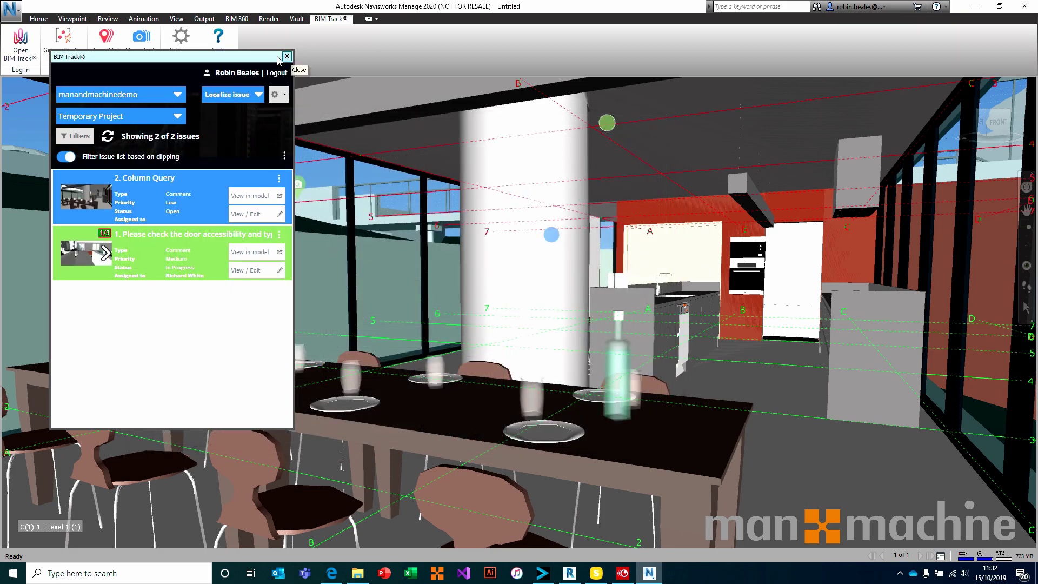
- Dock the BIM Track window beside the model view and widen it to fit the issue titles
left_click_drag(252, 55, 241, 122)
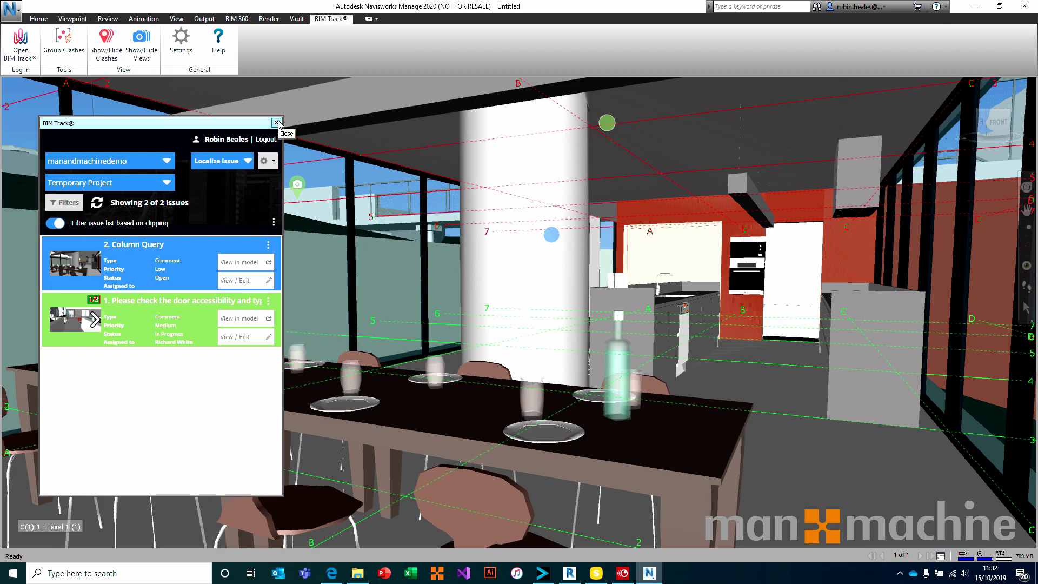
left_click_drag(204, 124, 1019, 312)
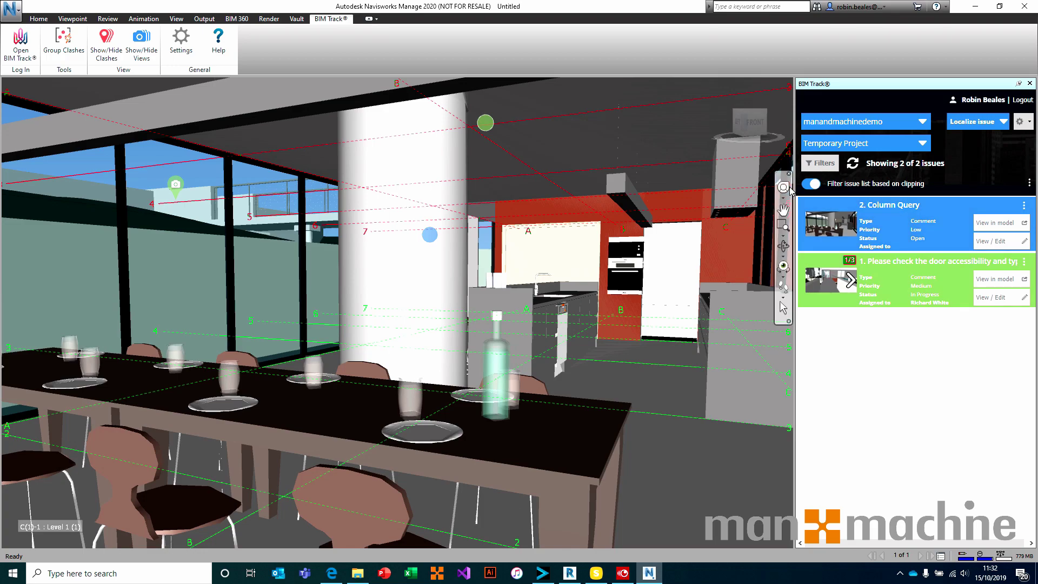
left_click_drag(795, 187, 783, 187)
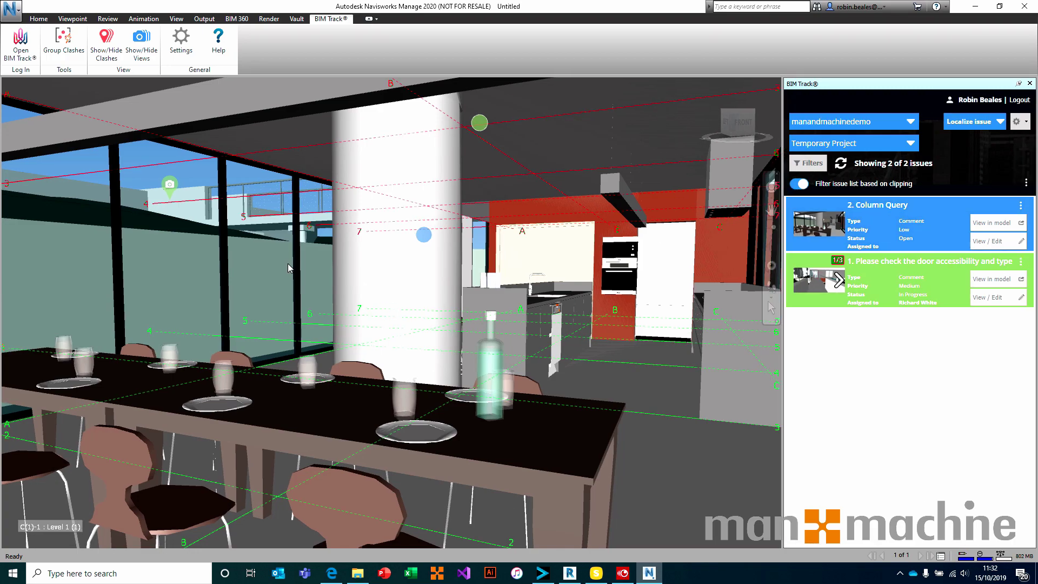
- Bring the whole house with its issue markers into view from outside and show the general project tools
mouse_move(379, 254)
middle_mouse_down("shift")
mouse_move(331, 248)
mouse_move(311, 264)
mouse_move(413, 291)
mouse_move(413, 274)
mouse_move(395, 286)
mouse_move(551, 276)
mouse_move(510, 284)
mouse_move(487, 257)
middle_mouse_up("shift")
key("Escape")
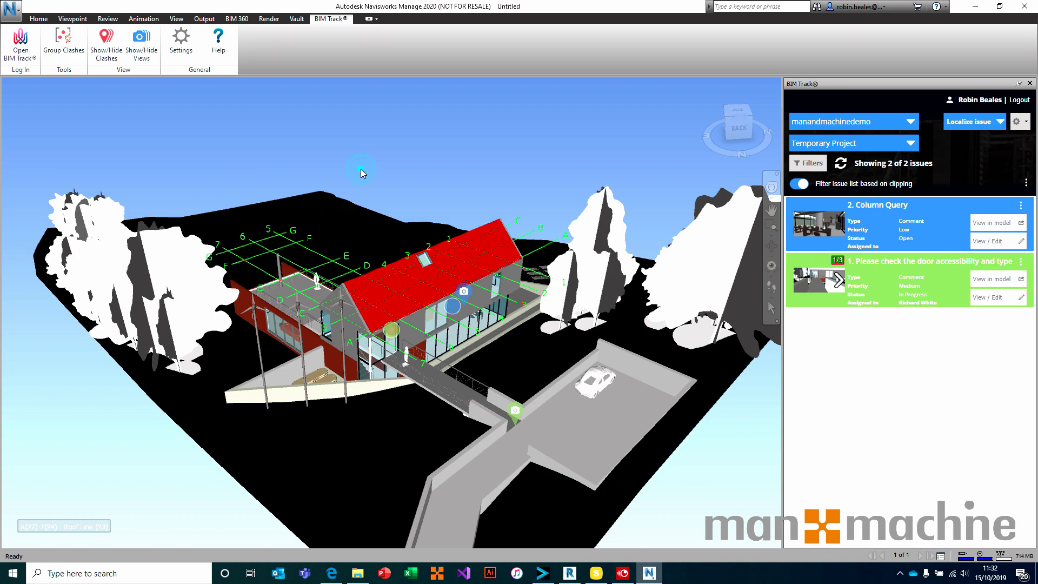
left_click(38, 19)
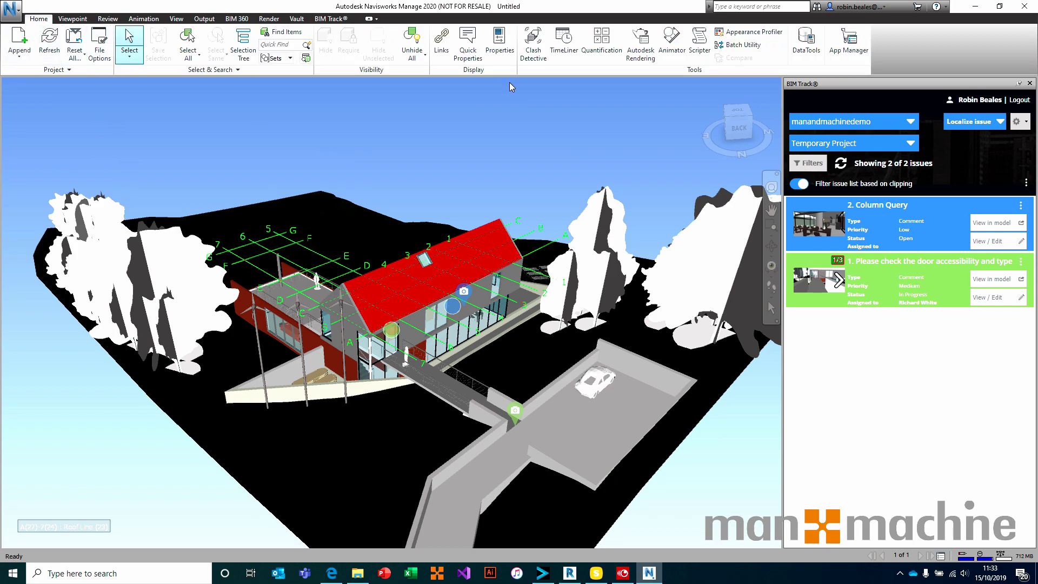
- Open Clash Detective and add a clash test named CLash 1
left_click(533, 43)
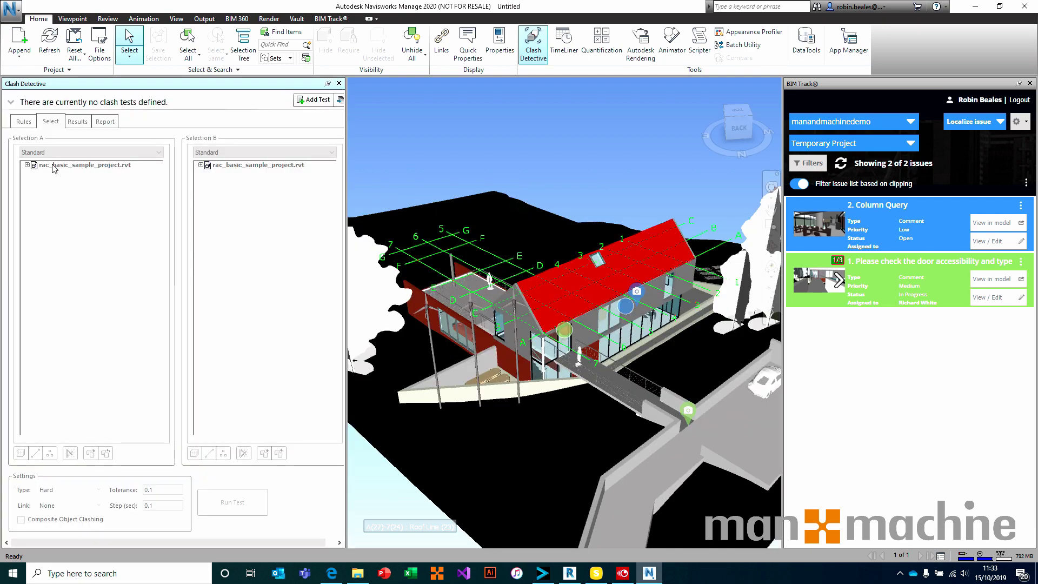
left_click(314, 100)
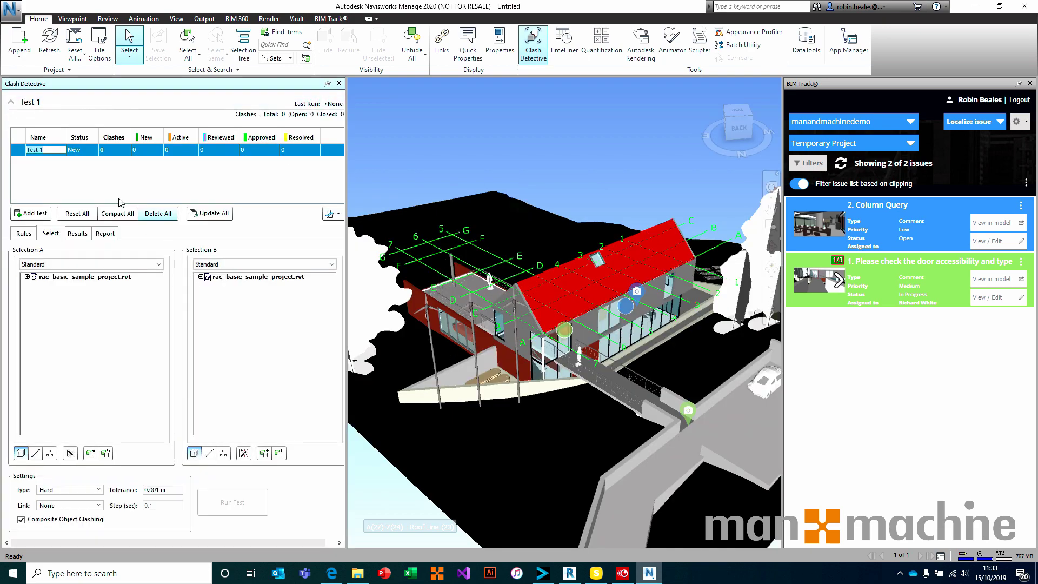
type("CLash 1")
key("Return")
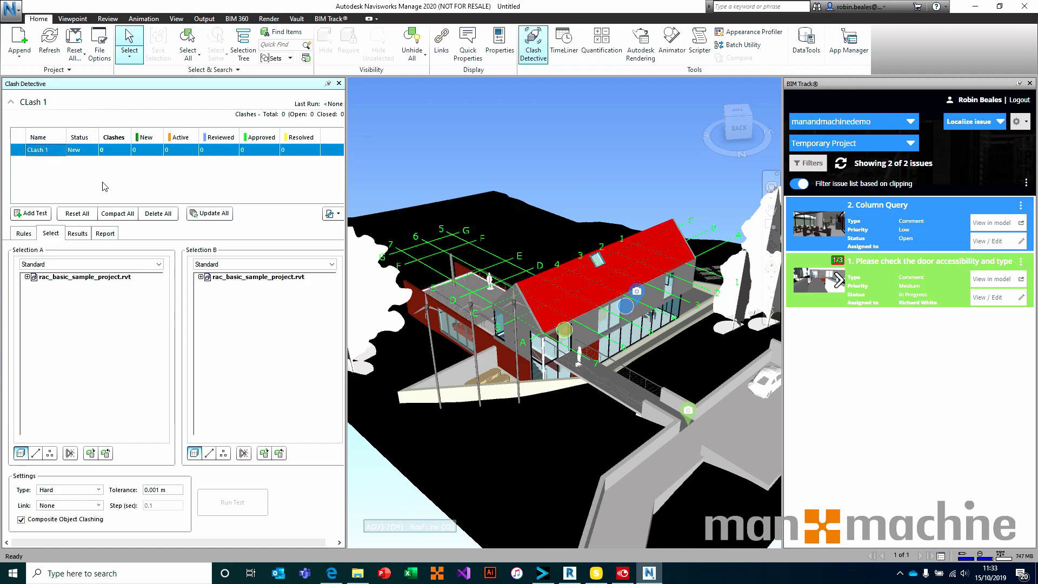
- Run the CLash 1 test with rac_basic_sample_project.rvt as both Selection A and Selection B
left_click(27, 277)
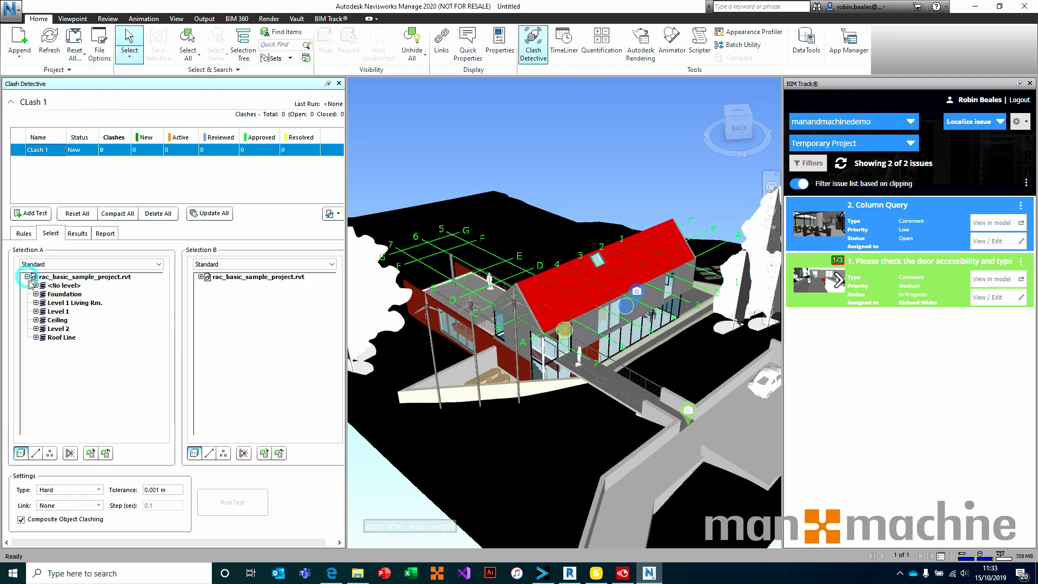
left_click(33, 277)
left_click(251, 277)
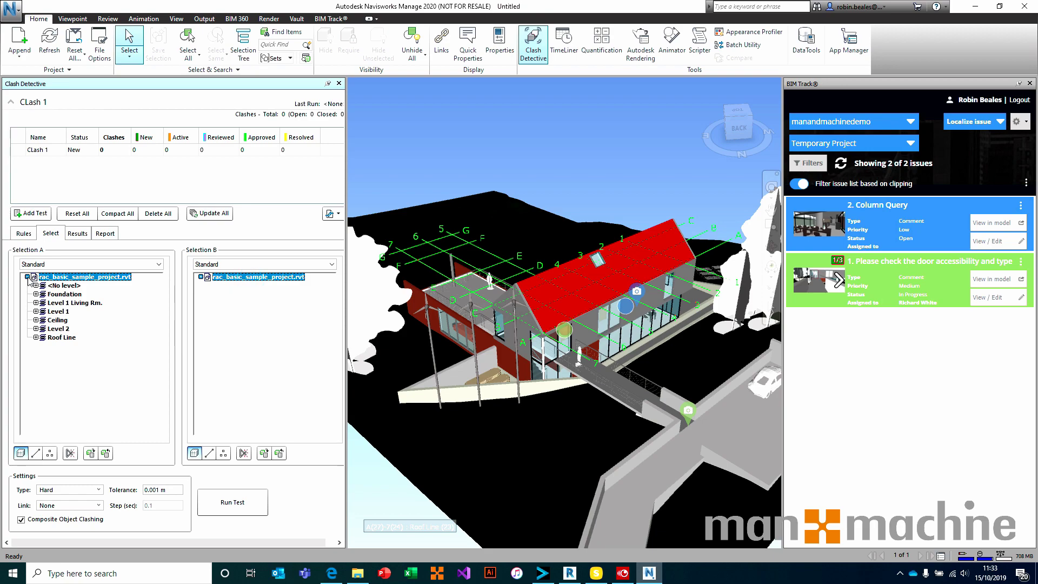
left_click(27, 277)
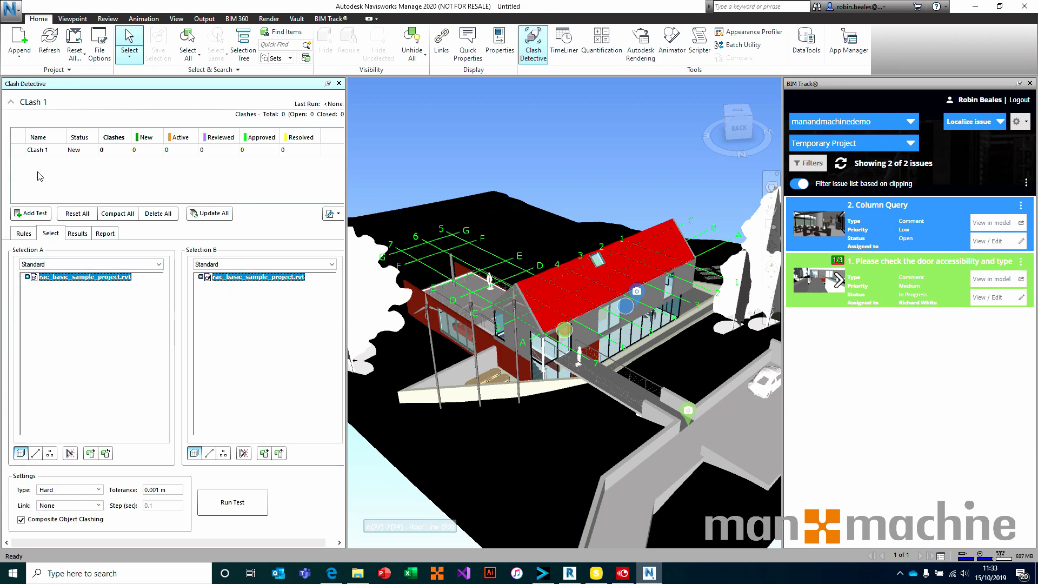
left_click(236, 511)
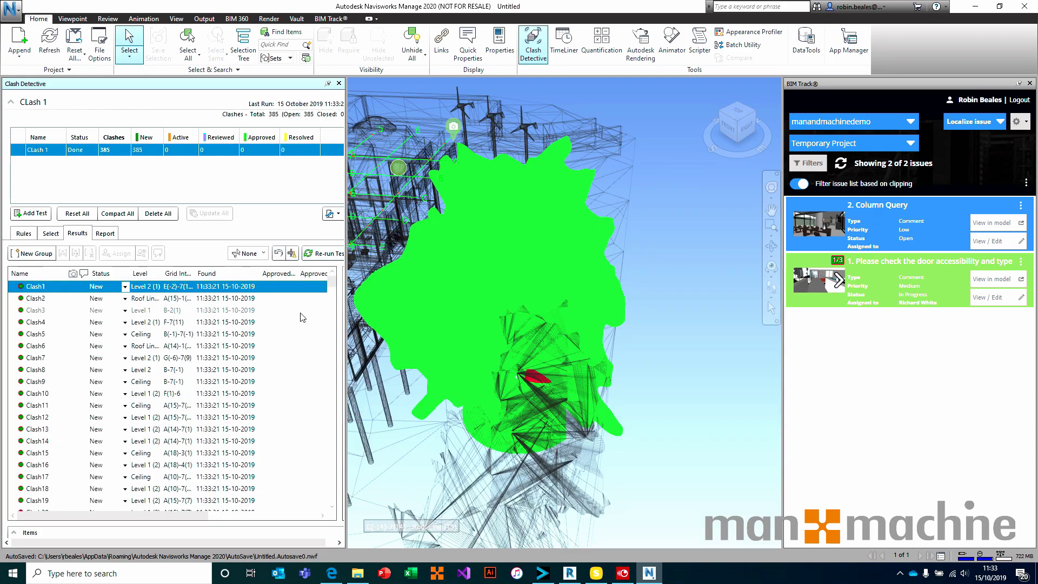
- Widen the clash results window and inspect several clashes near the end of the list, including Clash370 and Clash381
scroll(147, 365, "down", 20)
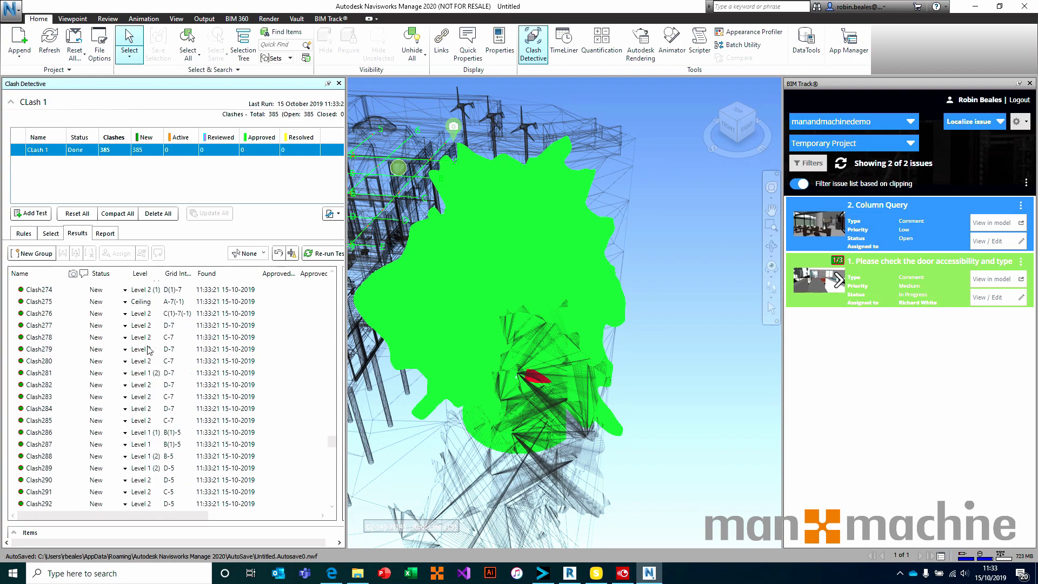
left_click_drag(345, 151, 408, 340)
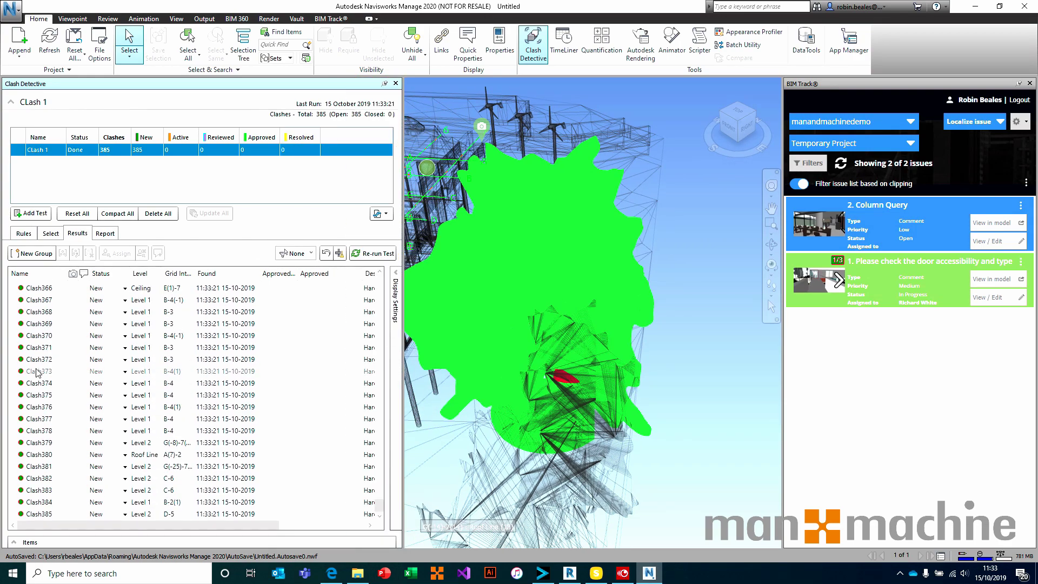
left_click(39, 335)
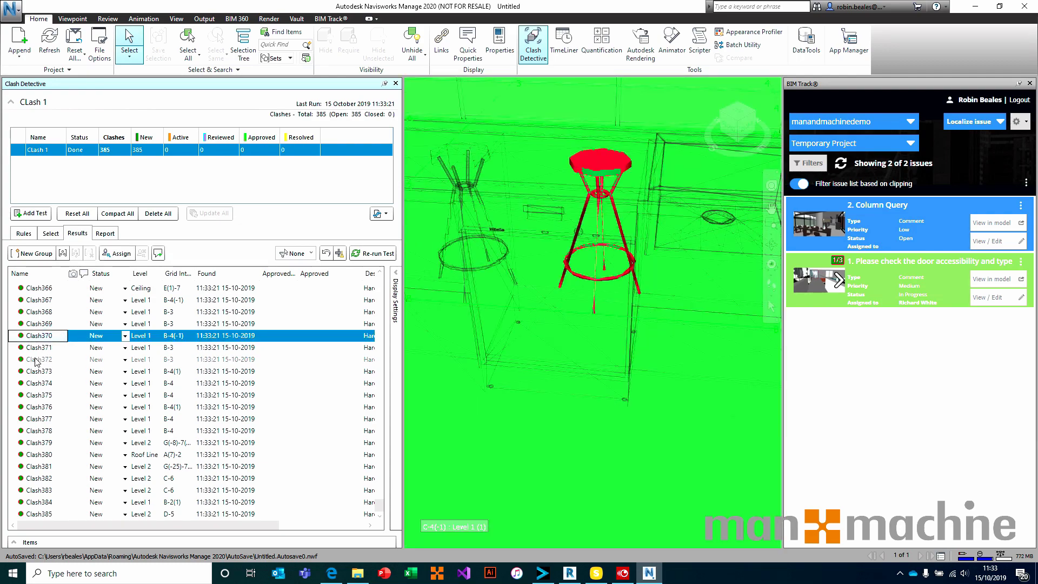
key("Down")
key("Down")
left_click(39, 466)
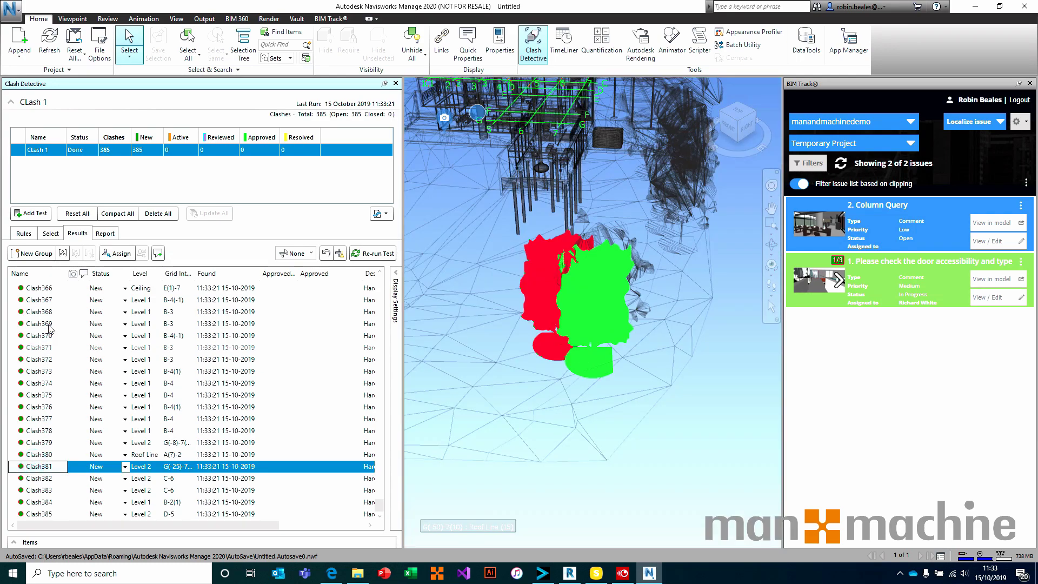
- Inspect Clash5 from another angle in the model and set its status to Active
scroll(30, 368, "up", 20)
scroll(30, 354, "up", 20)
left_click(36, 334)
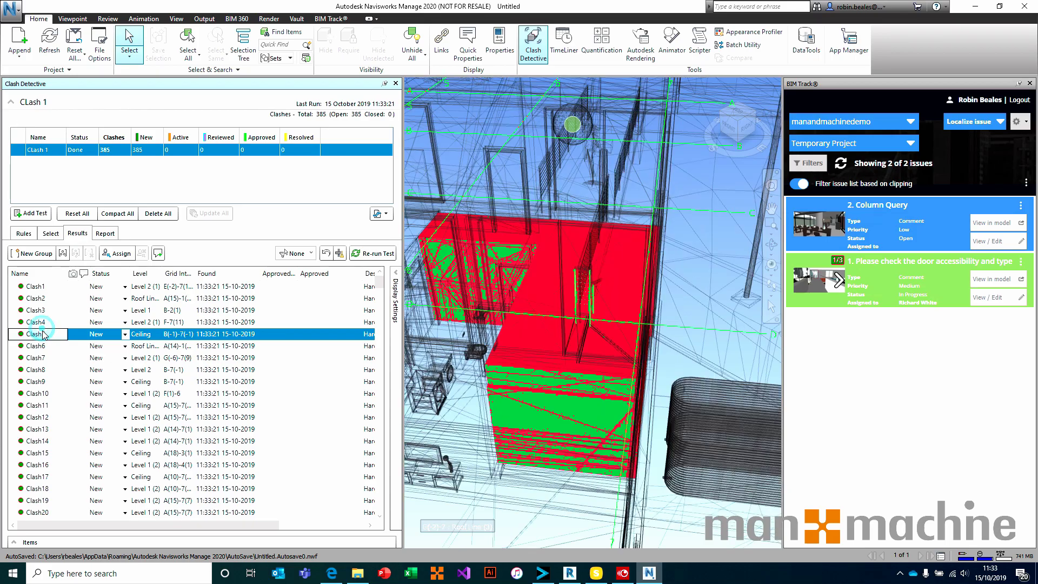
middle_click_drag(551, 327, 576, 340)
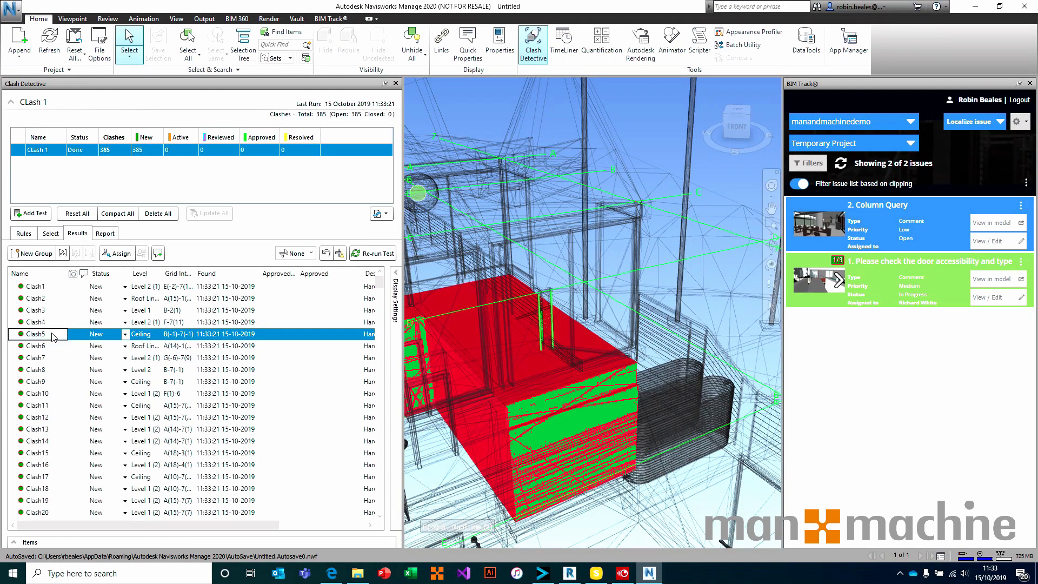
left_click(126, 335)
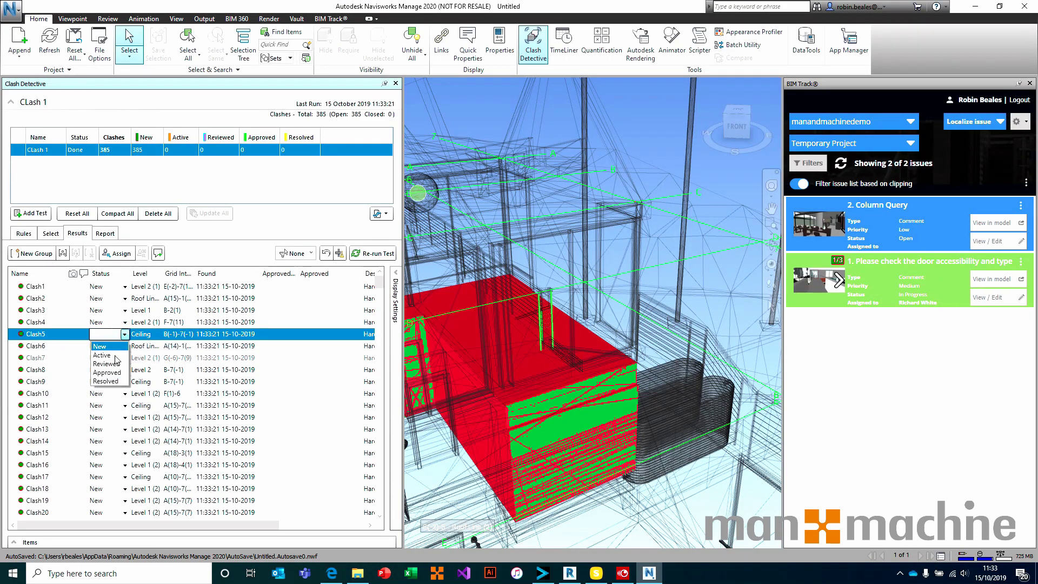
left_click(98, 358)
left_click(98, 358)
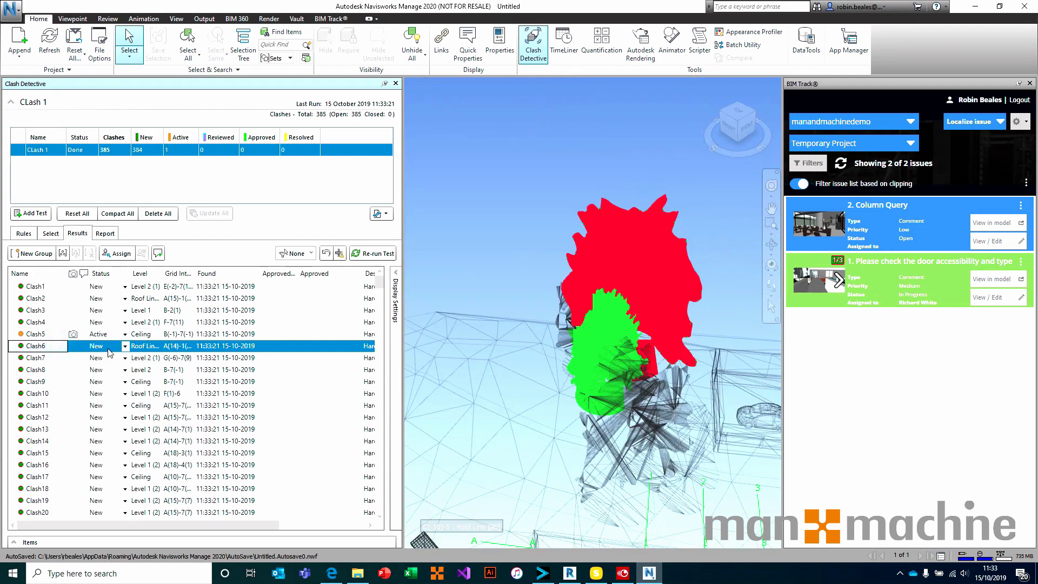
- Set the status of Clash12 and Clash75 to Active, and close the clash results
left_click(39, 419)
left_click(125, 417)
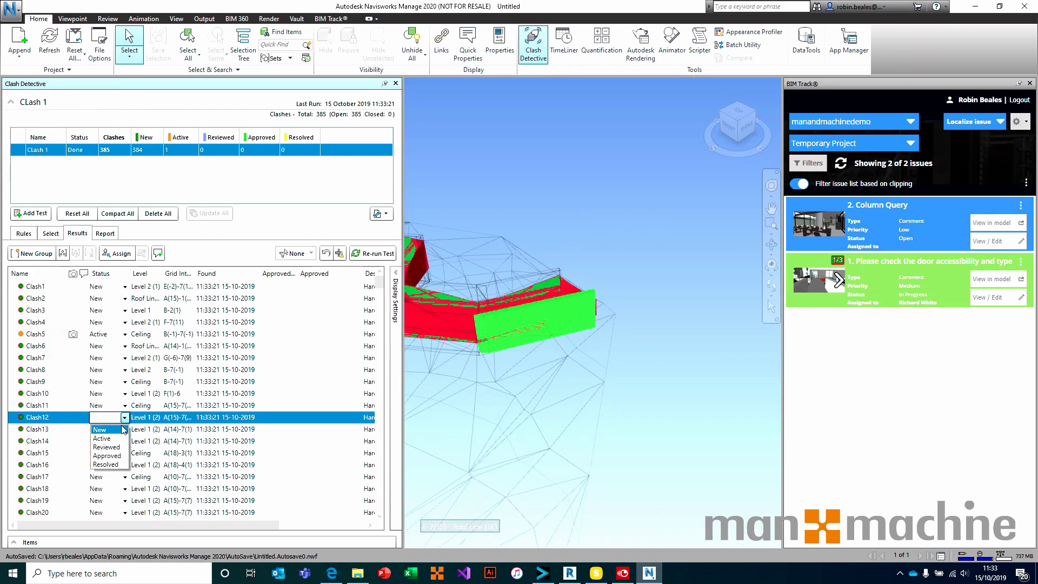
left_click(102, 441)
scroll(60, 490, "down", 20)
left_click(130, 454)
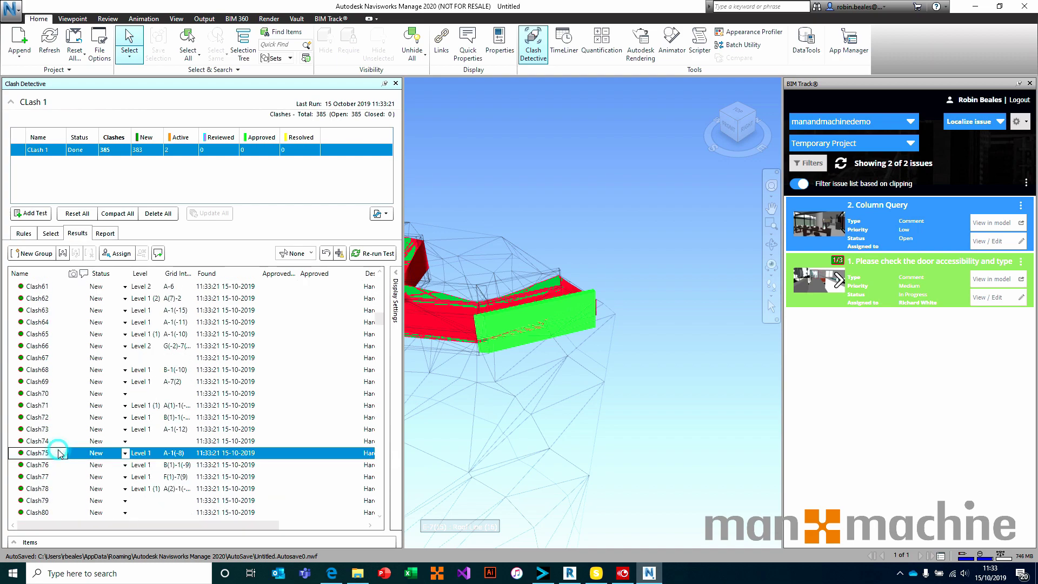
left_click(129, 454)
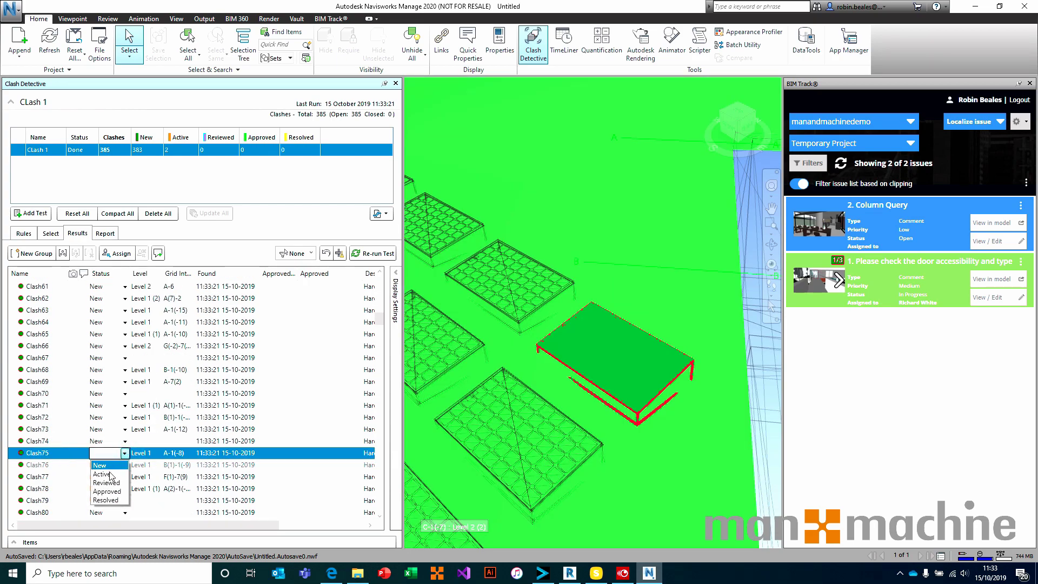
left_click(103, 476)
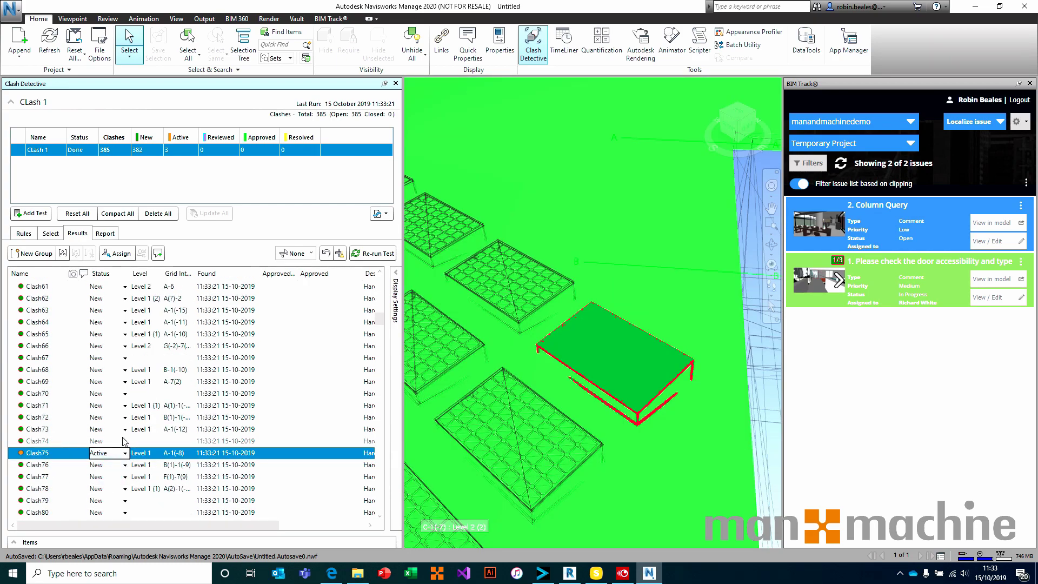
left_click(396, 84)
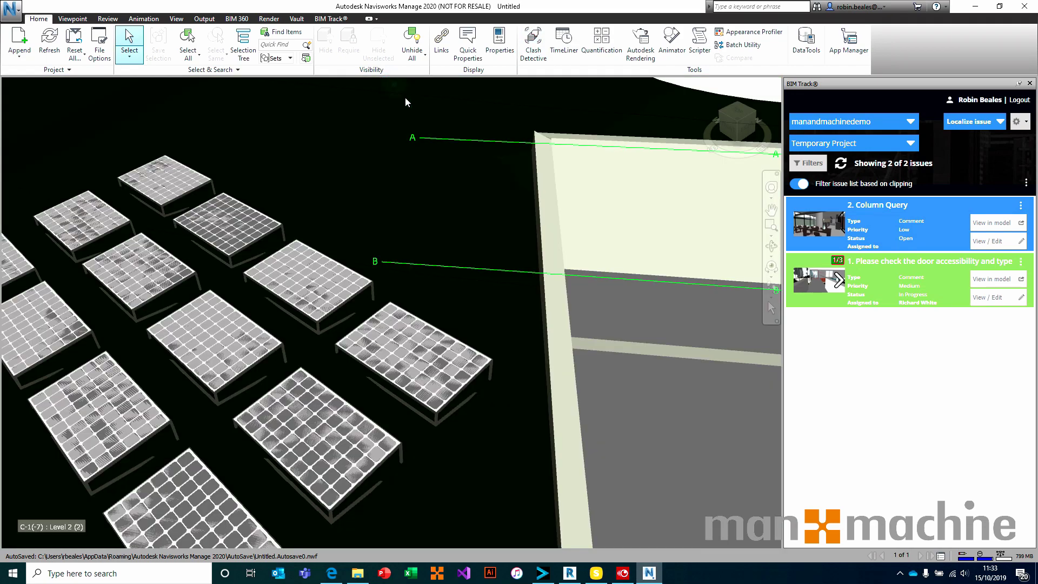
- Start creating BIM Track issues from clashes, and reposition and enlarge the dialog to show all its options
left_click(329, 18)
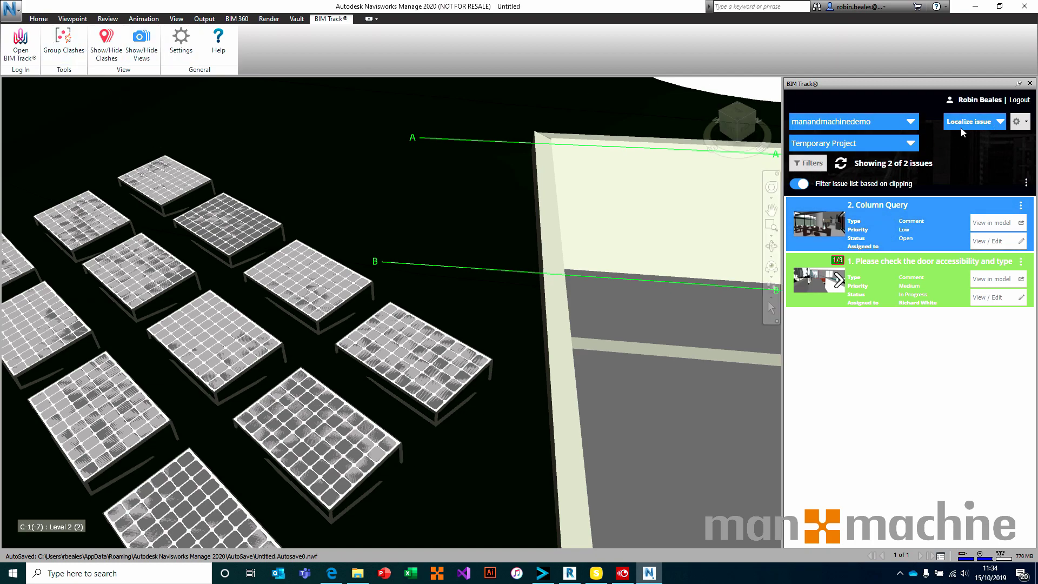
left_click(1001, 122)
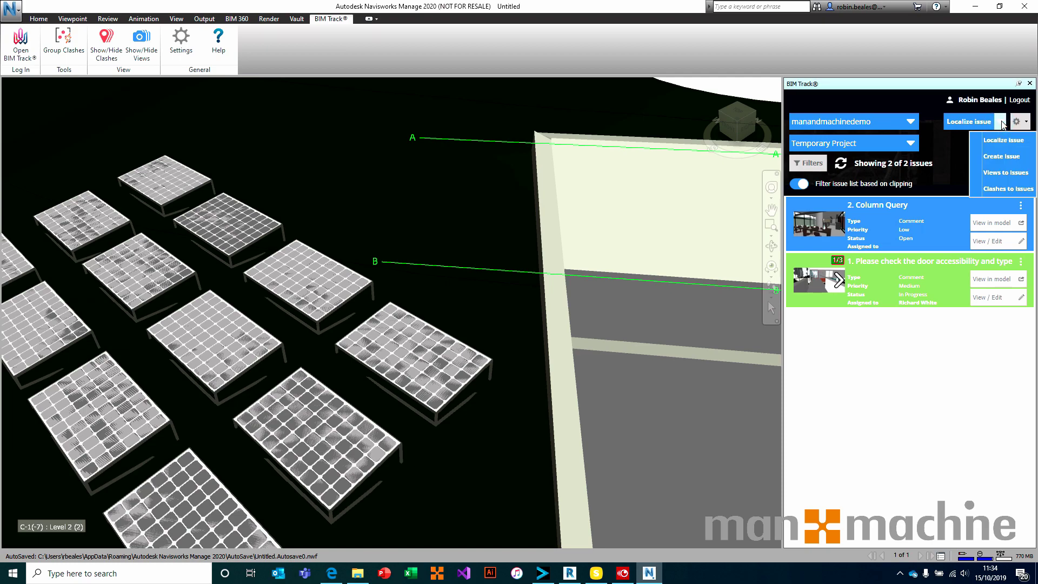
left_click(993, 188)
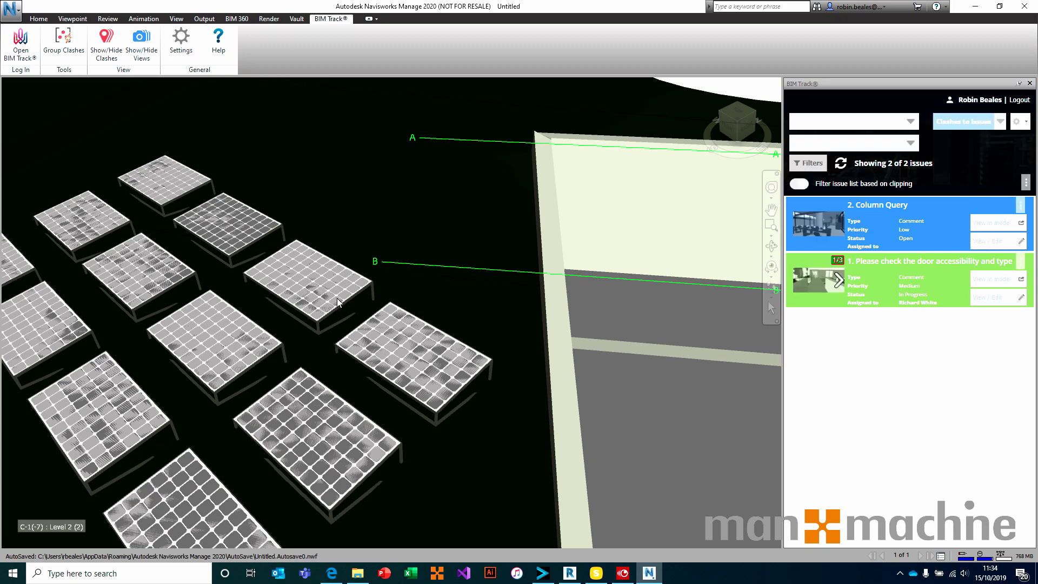
left_click(586, 299)
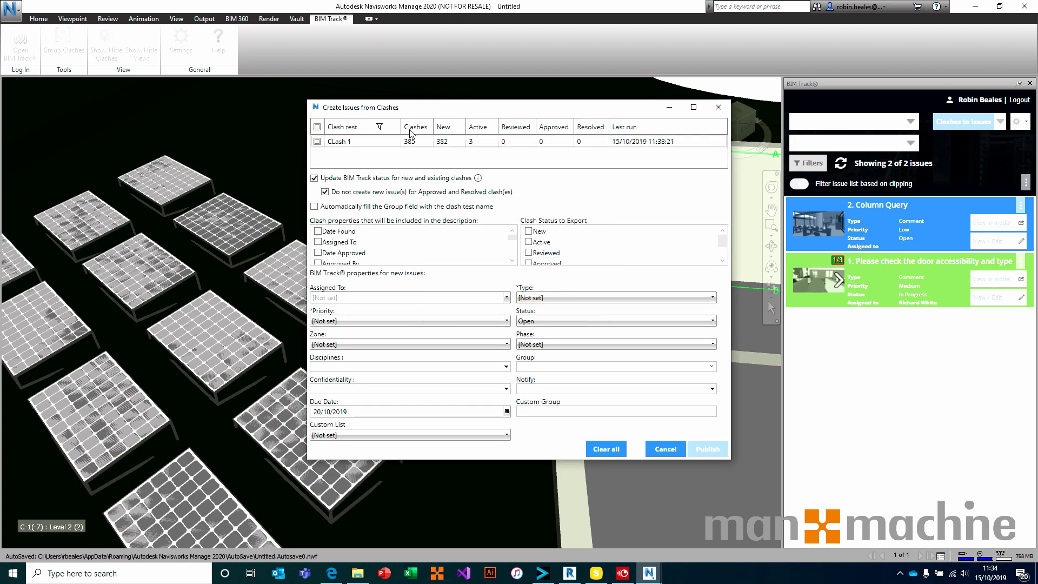
left_click_drag(434, 108, 344, 88)
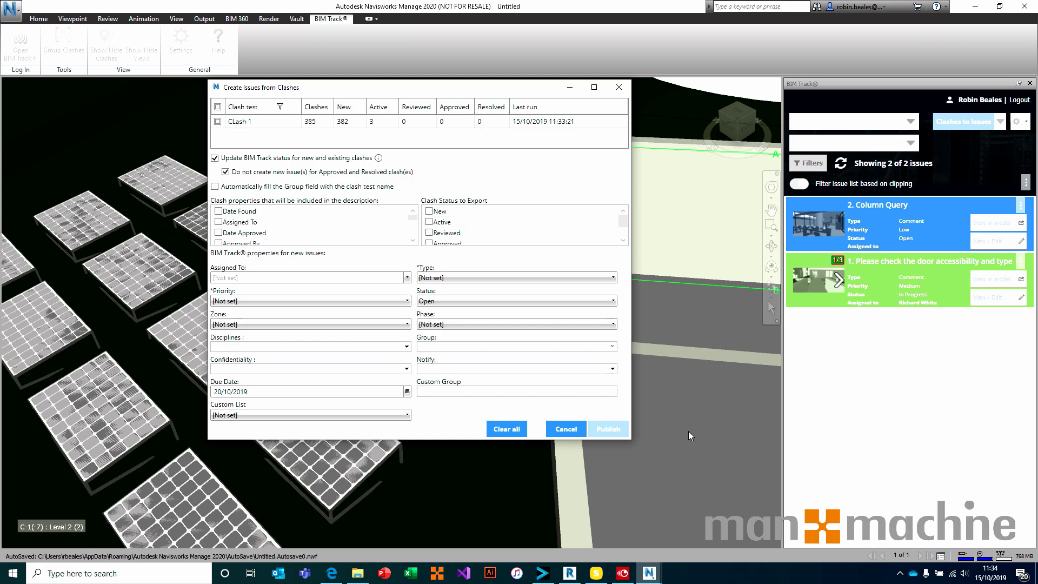
left_click_drag(631, 441, 740, 524)
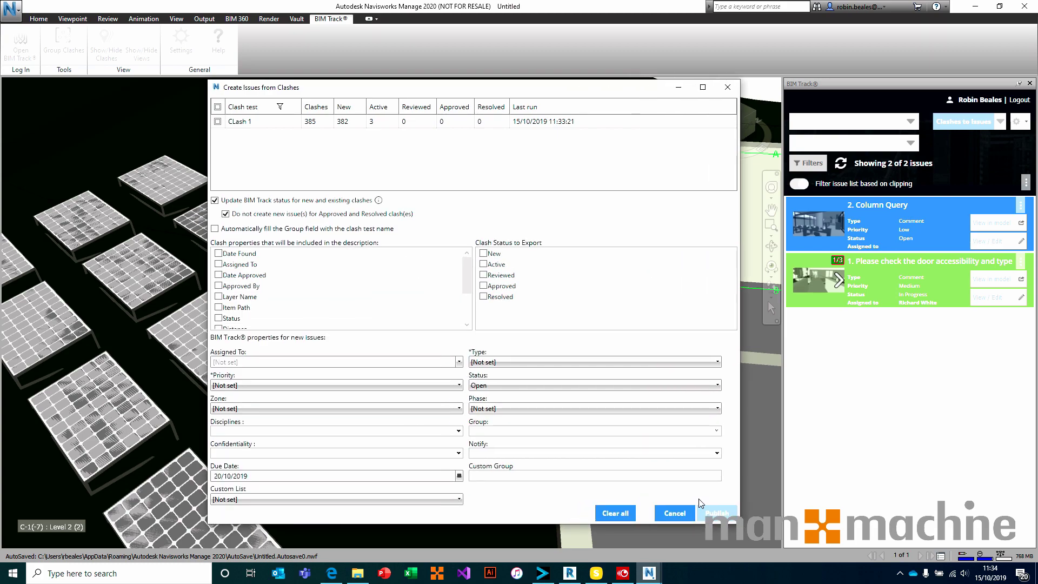
- Publish only the Active clashes of CLash 1 as issues with Critical priority, assigned to the signed-in user
left_click(238, 123)
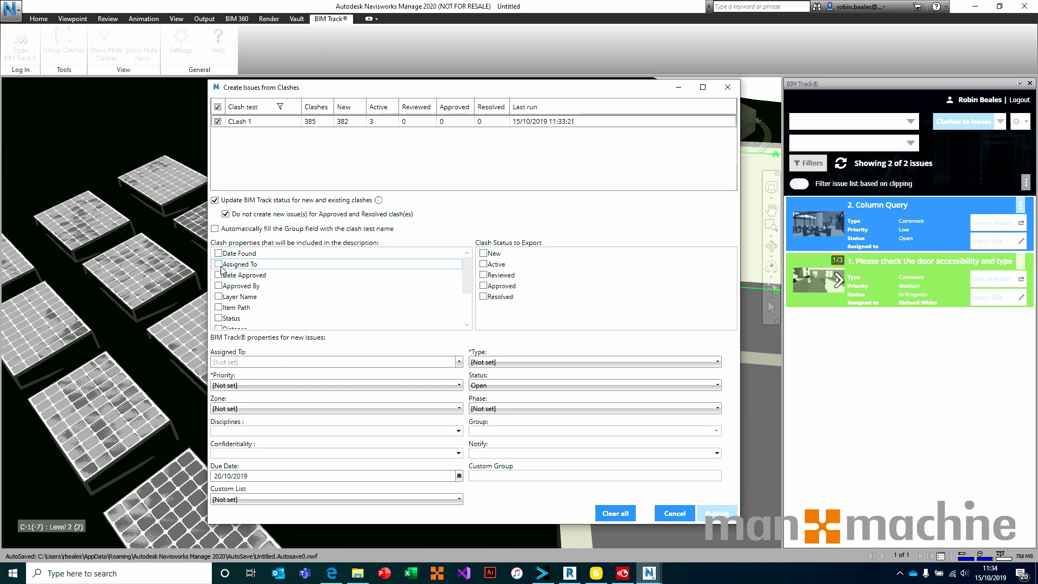
left_click(493, 264)
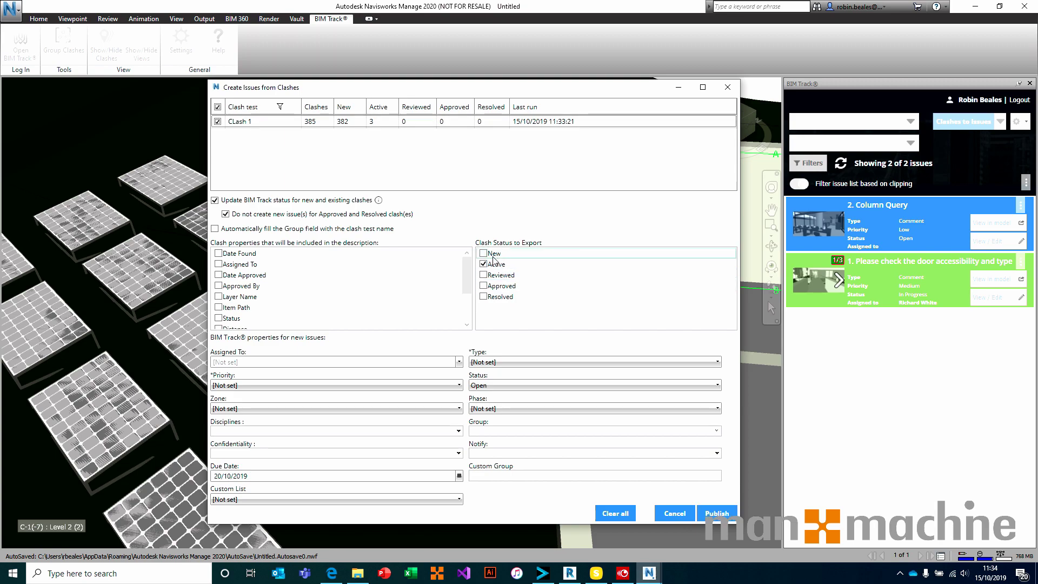
left_click(459, 362)
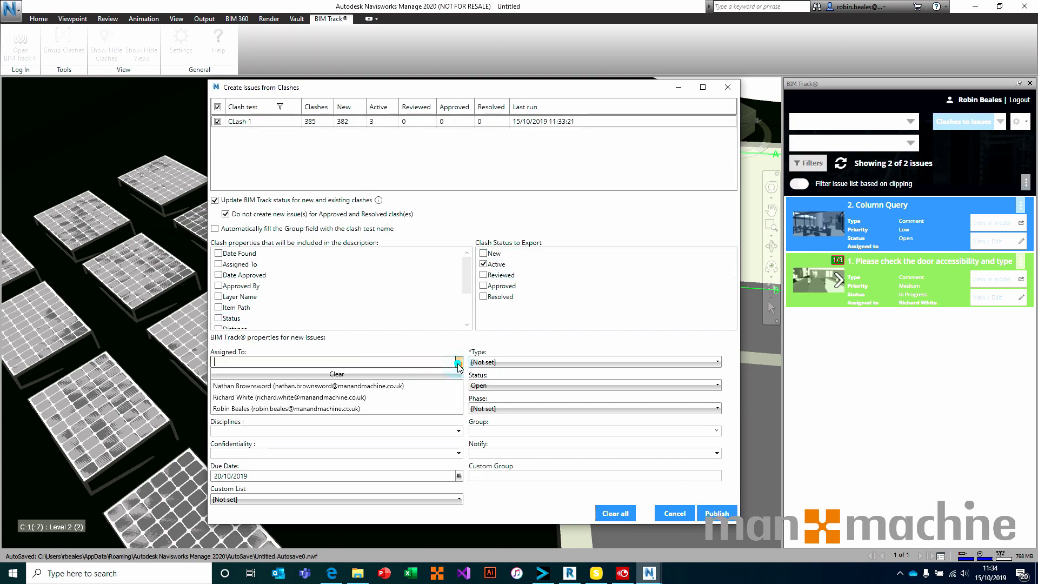
left_click(320, 407)
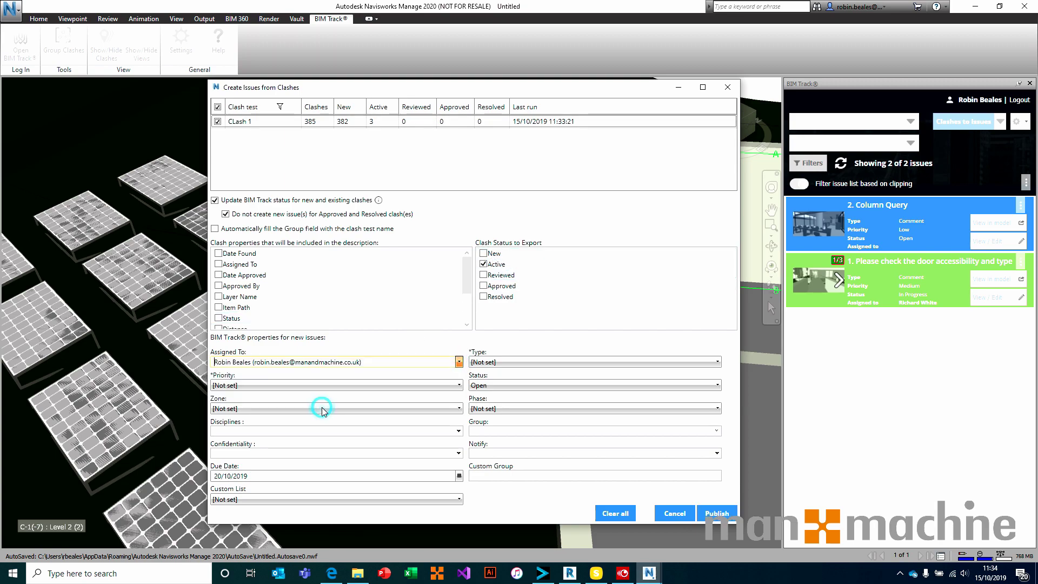
left_click(265, 384)
left_click(240, 410)
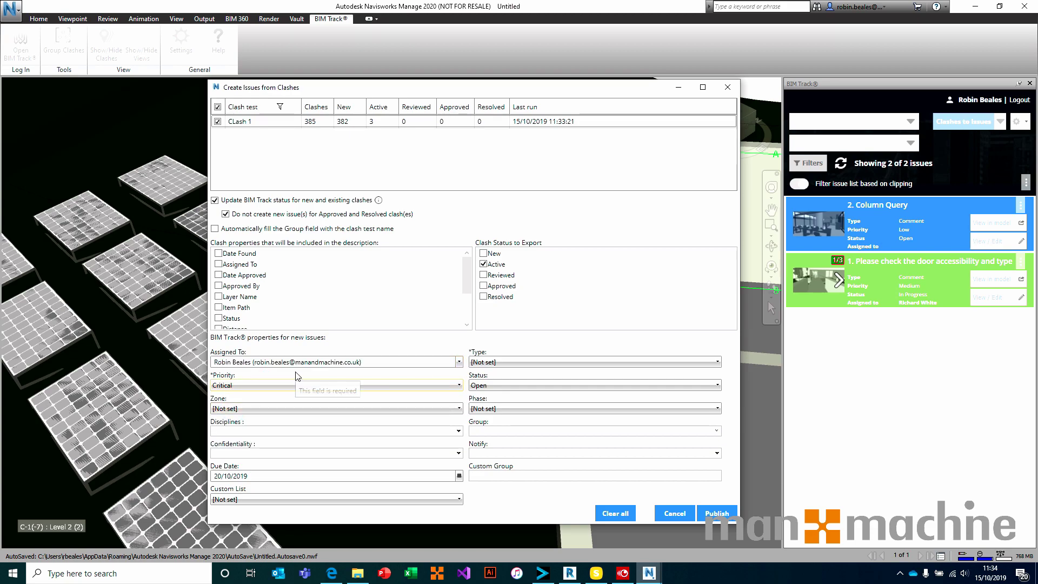
left_click(706, 511)
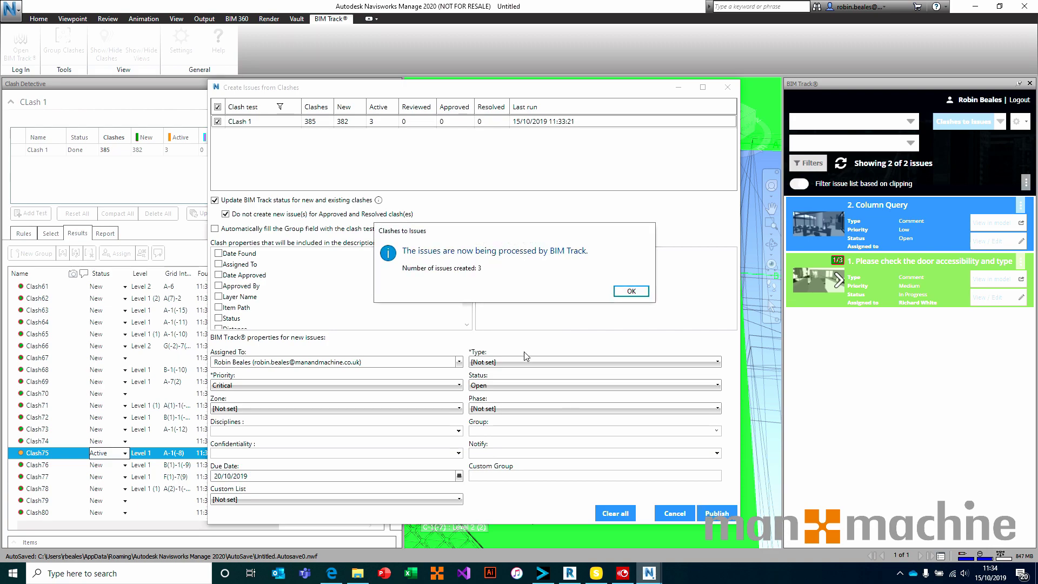
left_click(638, 292)
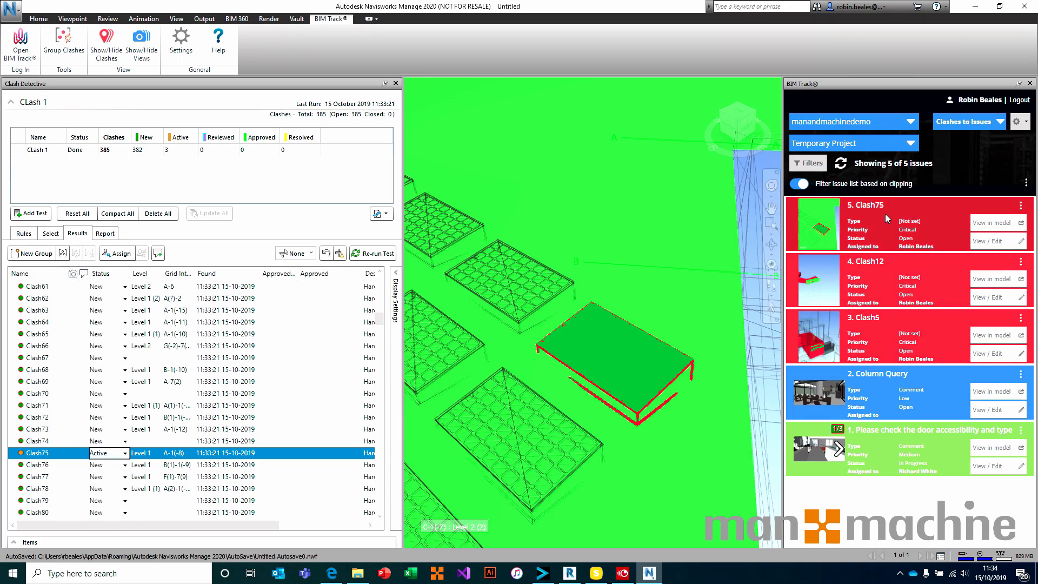
- Preview the Clash5 issue's image and show that issue in the model
left_click(827, 332)
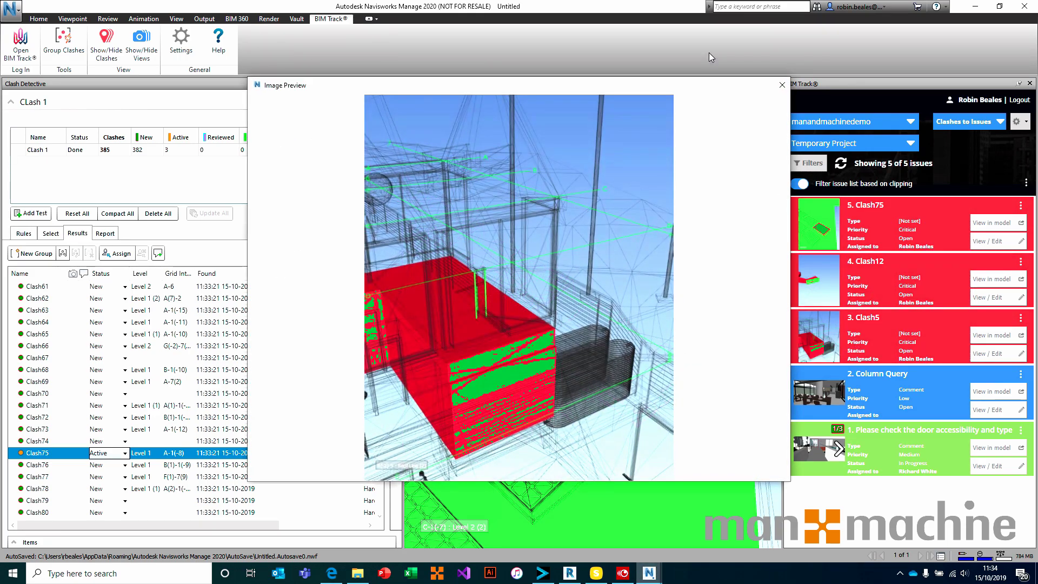
left_click(783, 86)
left_click(997, 335)
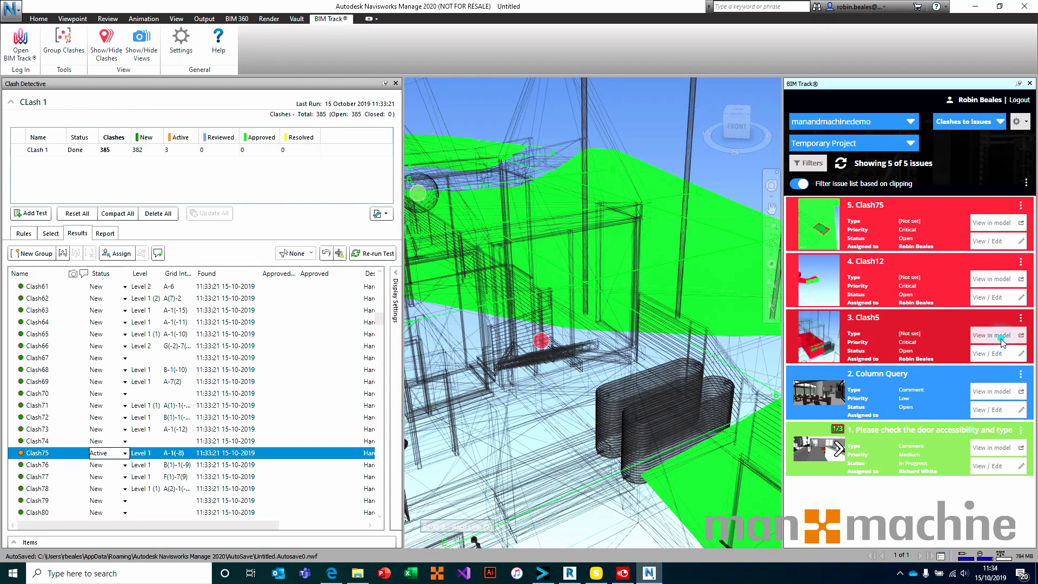
- Show the Clash12 issue and the Clash75 issue in the Navisworks model
left_click(998, 279)
left_click(992, 222)
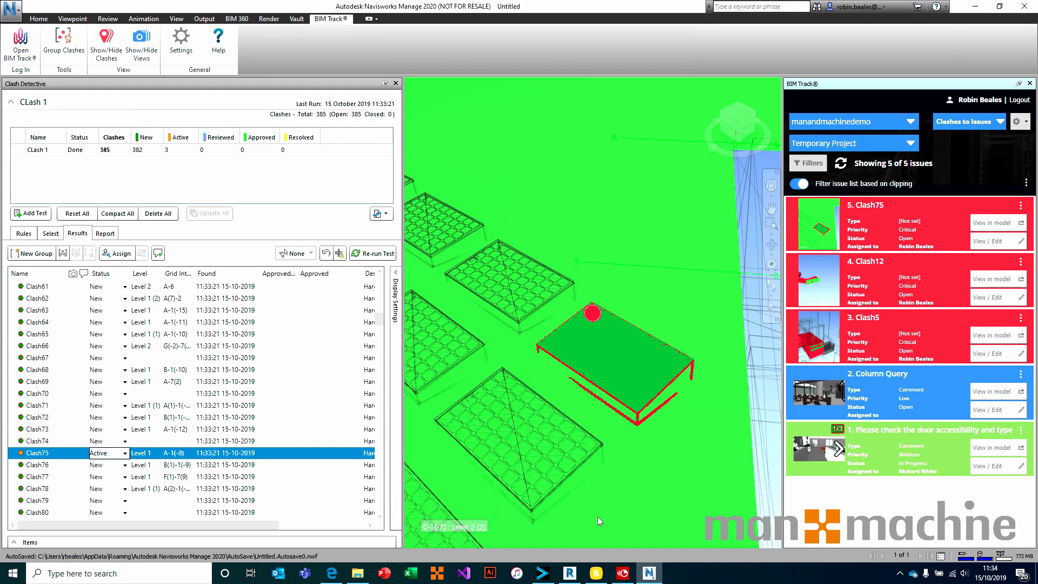
- Switch to Revit, refresh the BIM Track issue list, and turn off the 3D view's section box
left_click(569, 575)
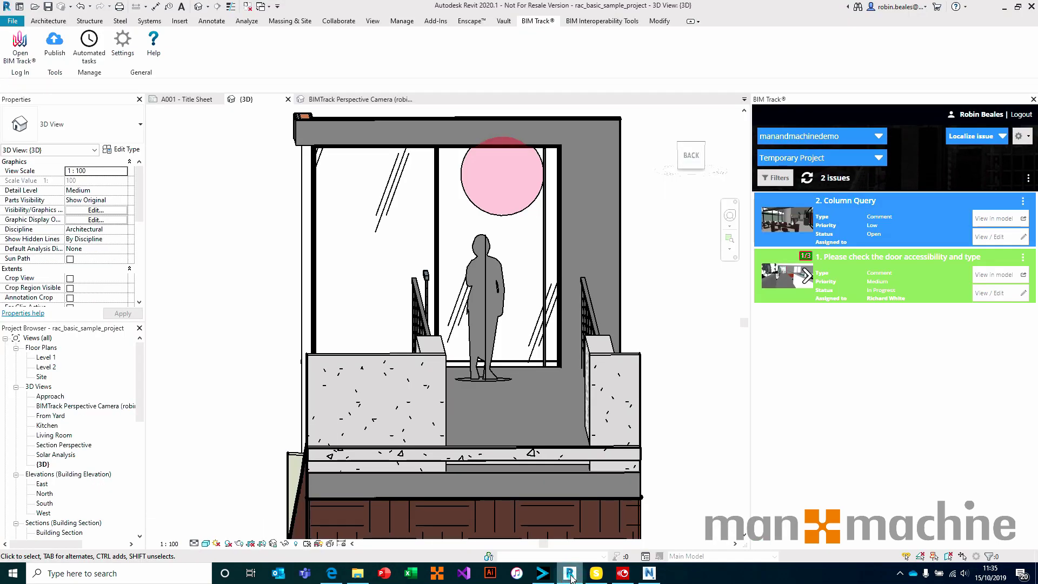
left_click(808, 179)
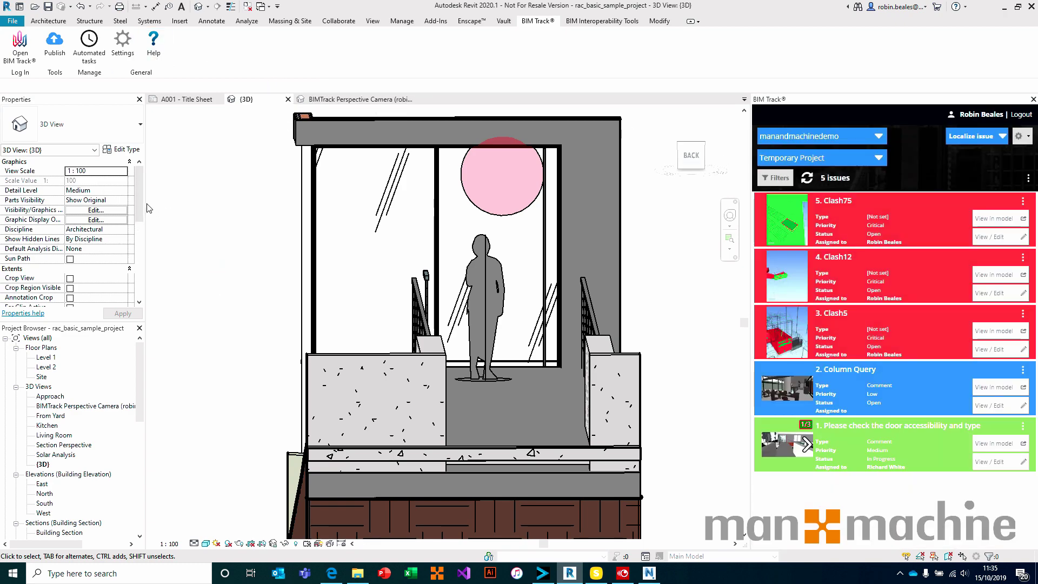
left_click_drag(137, 203, 139, 271)
left_click(70, 181)
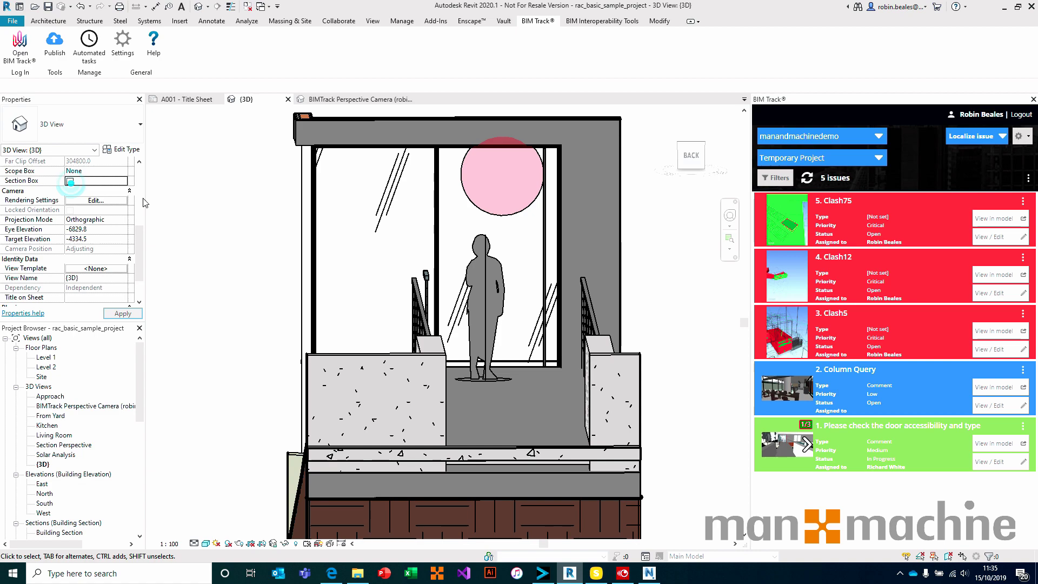
- Show the Clash12 issue in the Revit model, and try to show the Clash75 issue as well
left_click(995, 275)
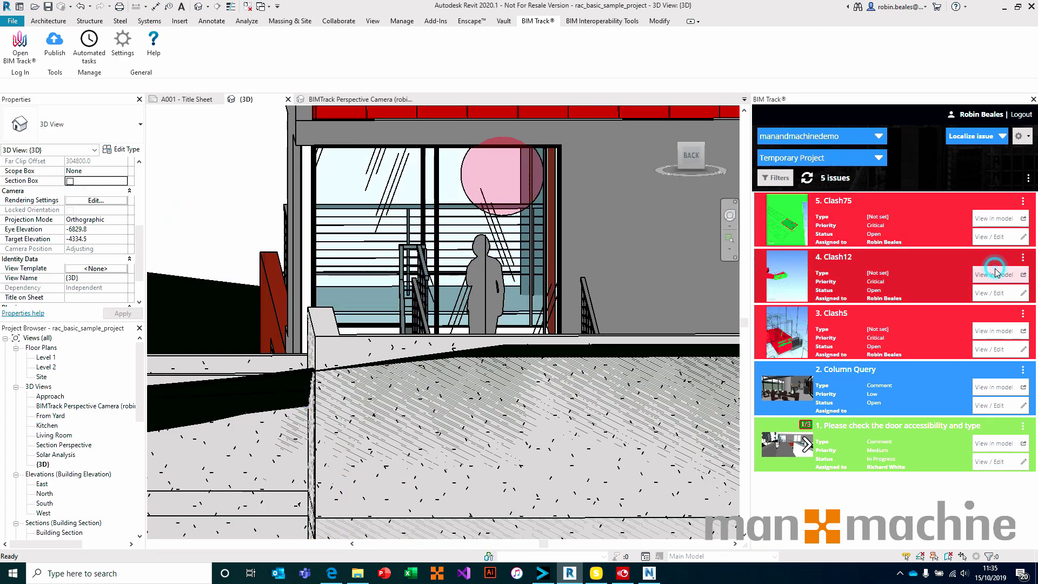
left_click(992, 218)
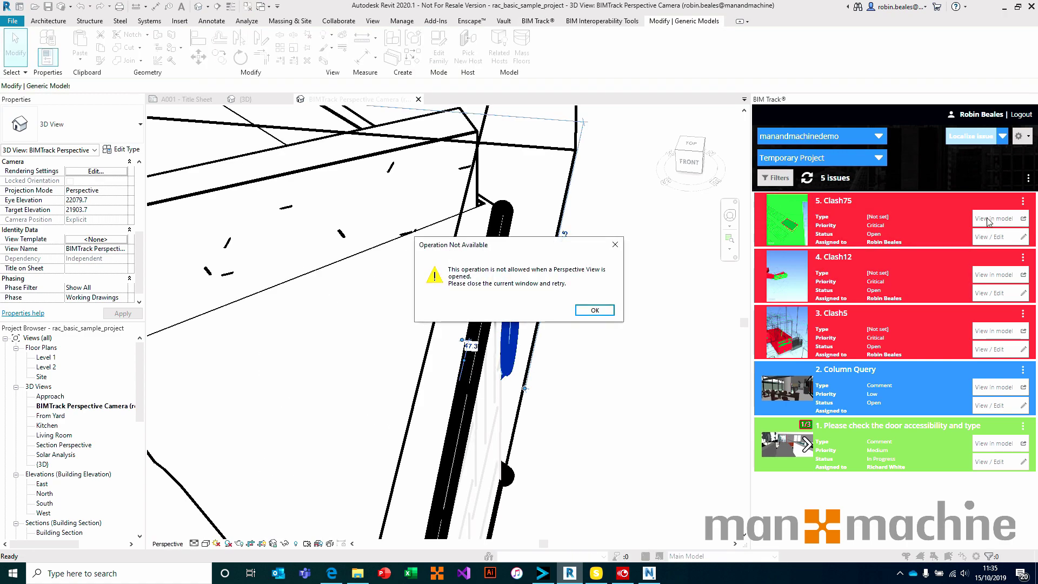
left_click(582, 316)
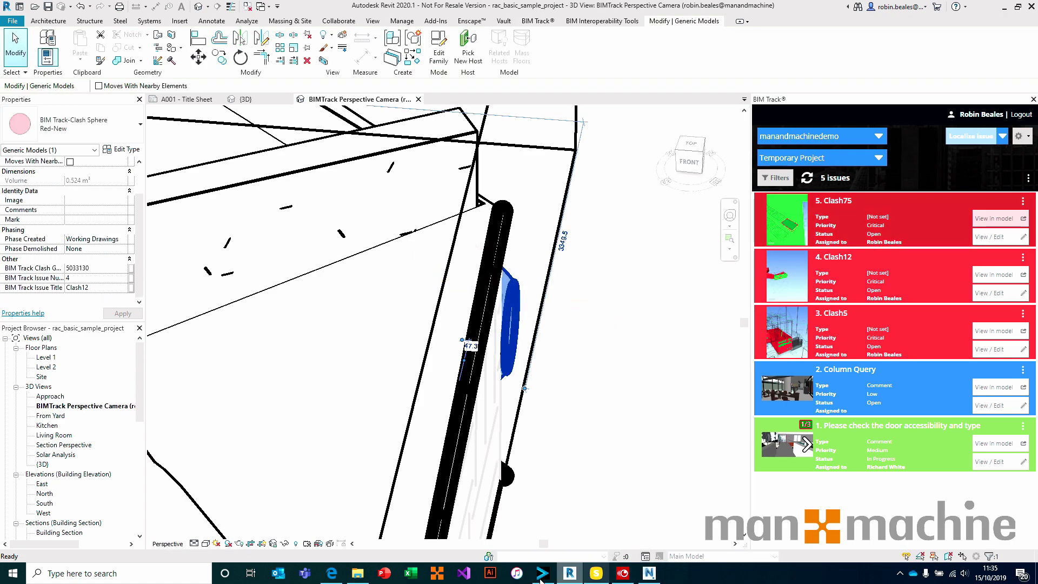
- Switch to the BIM Track website, open the Clash5 issue's details, and view the issue in the web 3D viewer
left_click(343, 575)
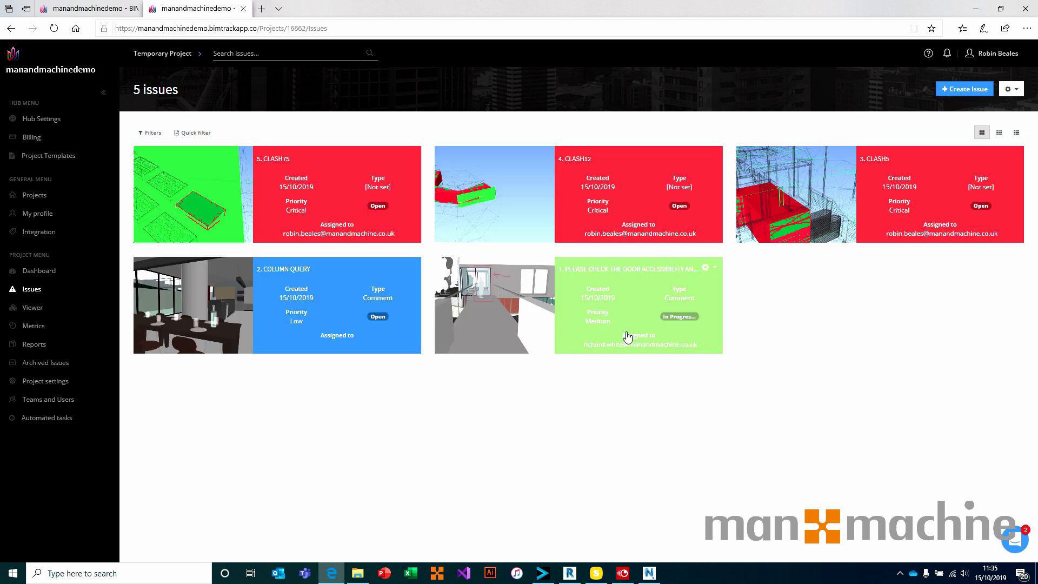
left_click(798, 195)
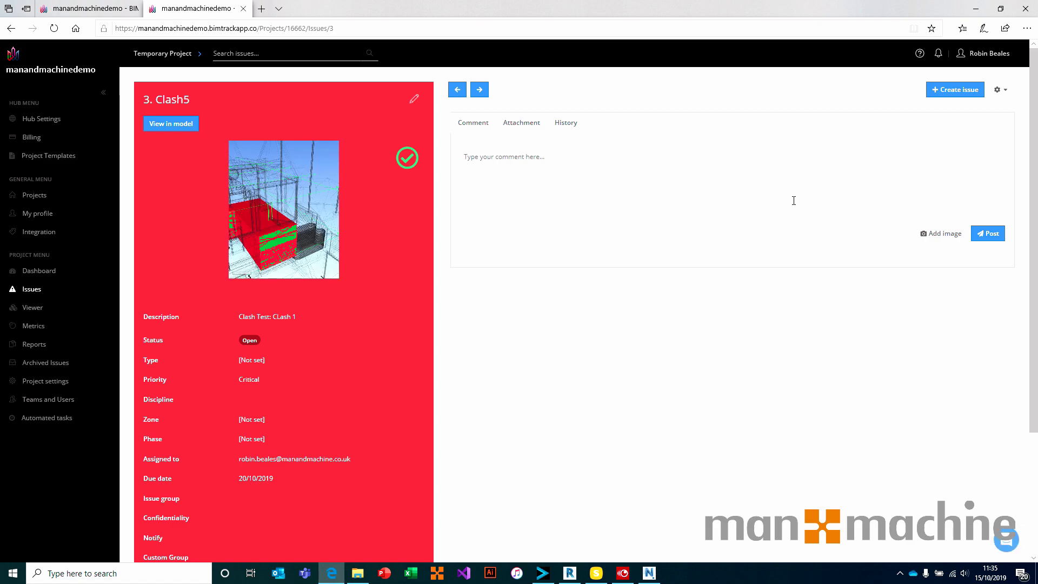
left_click(167, 125)
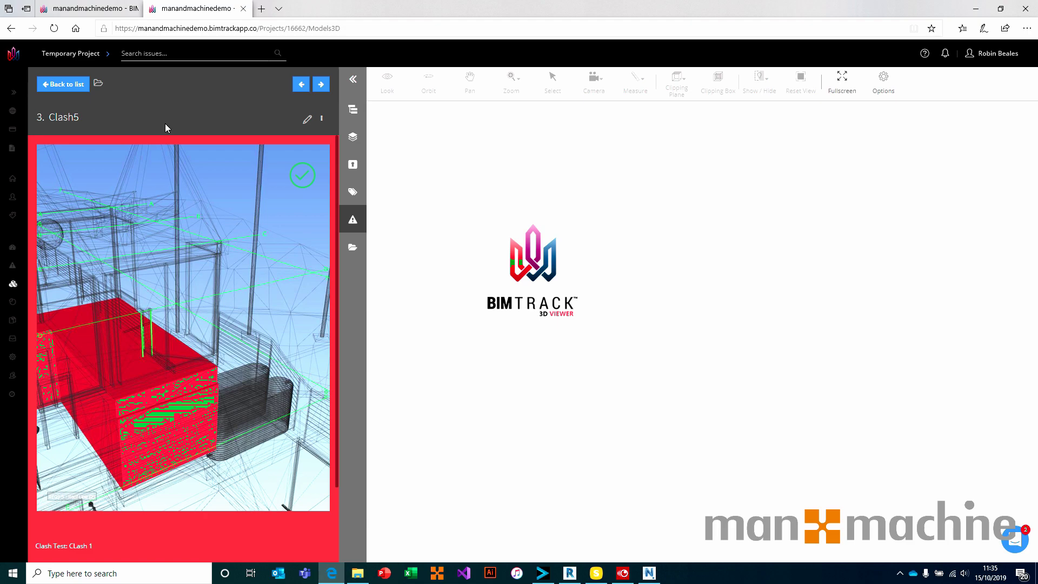
- Look through the project in Revit, Solibri and Navisworks, and return to the full issue list in the BIM Track web viewer
left_click(572, 577)
left_click(596, 575)
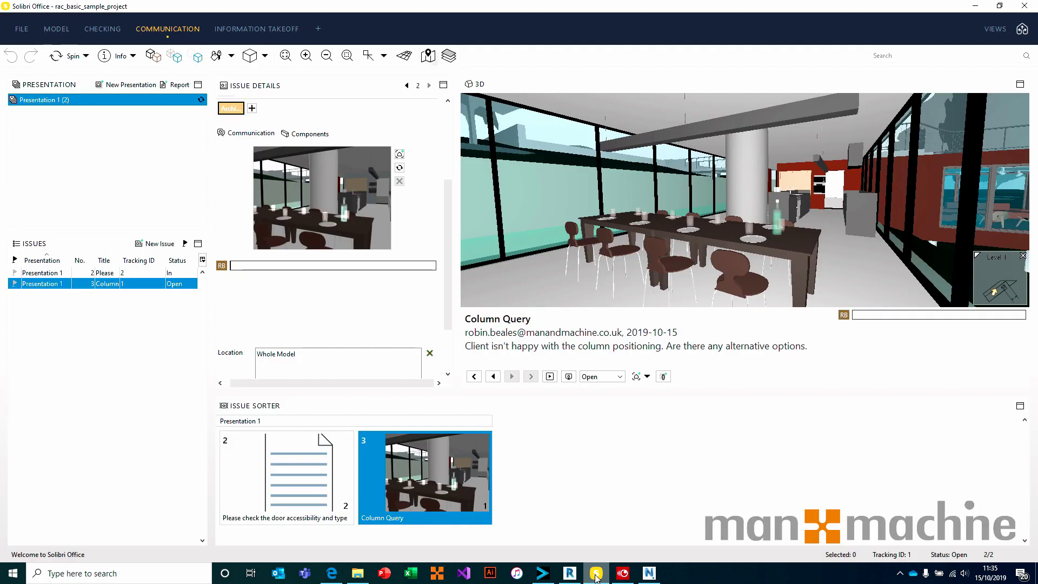
left_click(650, 574)
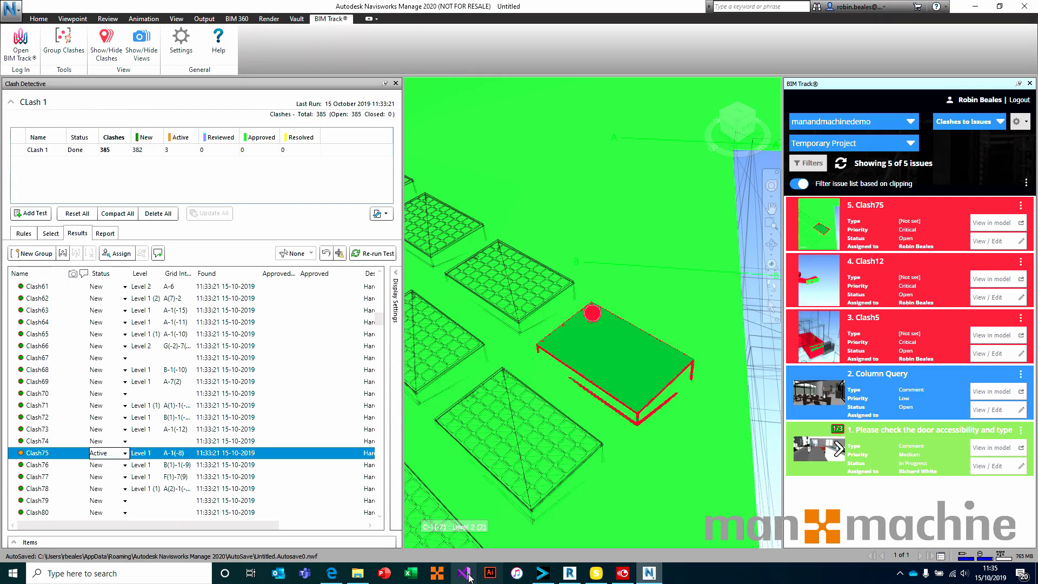
left_click(331, 574)
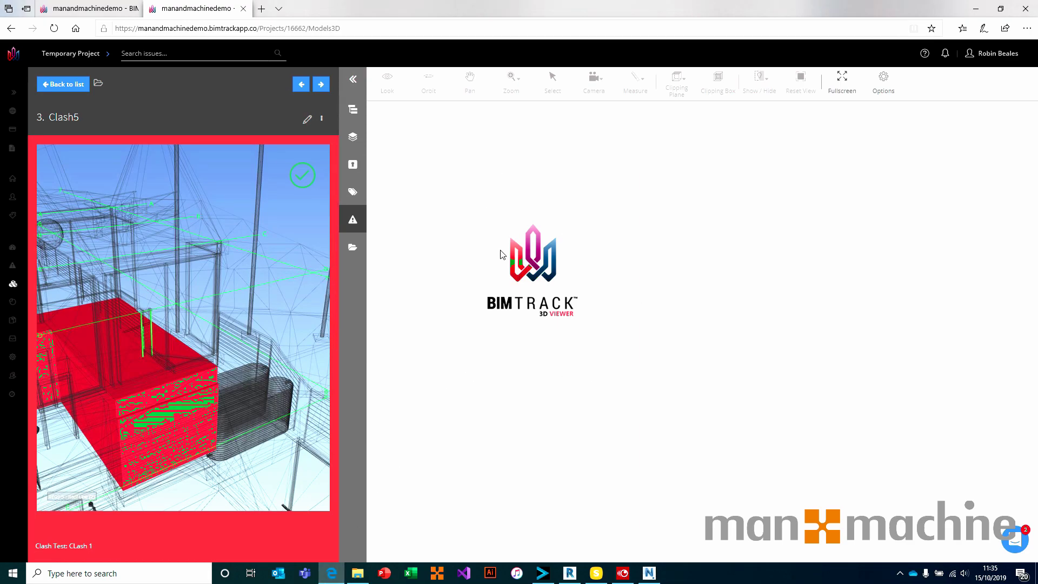
left_click(53, 88)
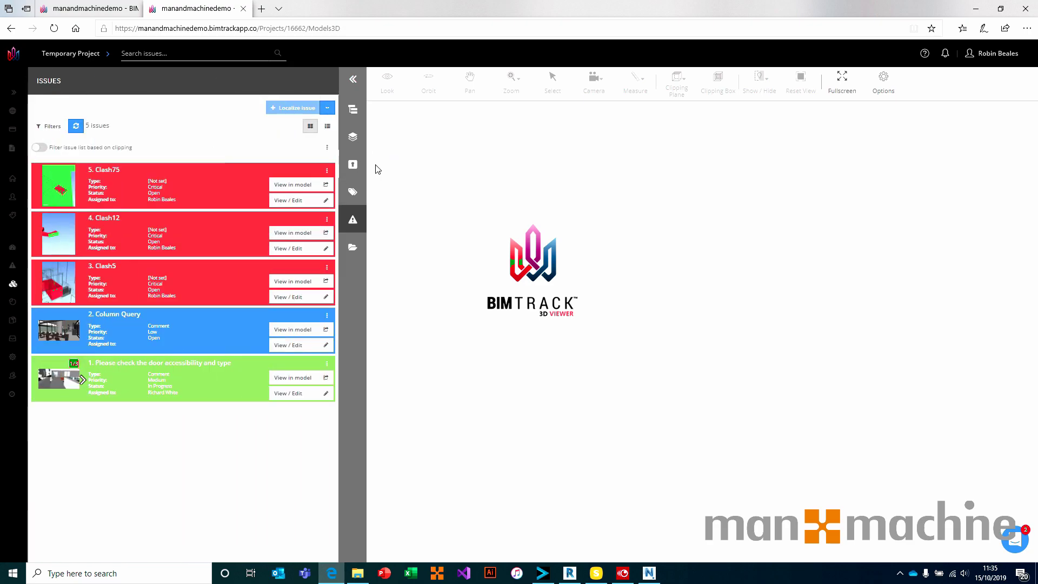